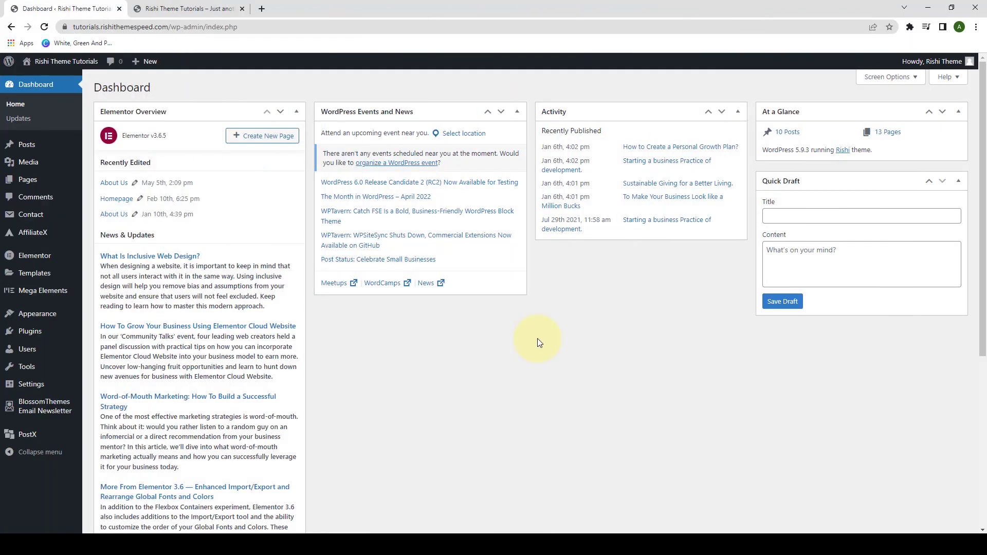
Step: Open the theme customizer in a new tab beside the dashboard tab and go to its Header settings
{"action": "mouse_move", "coordinate": [42, 314]}
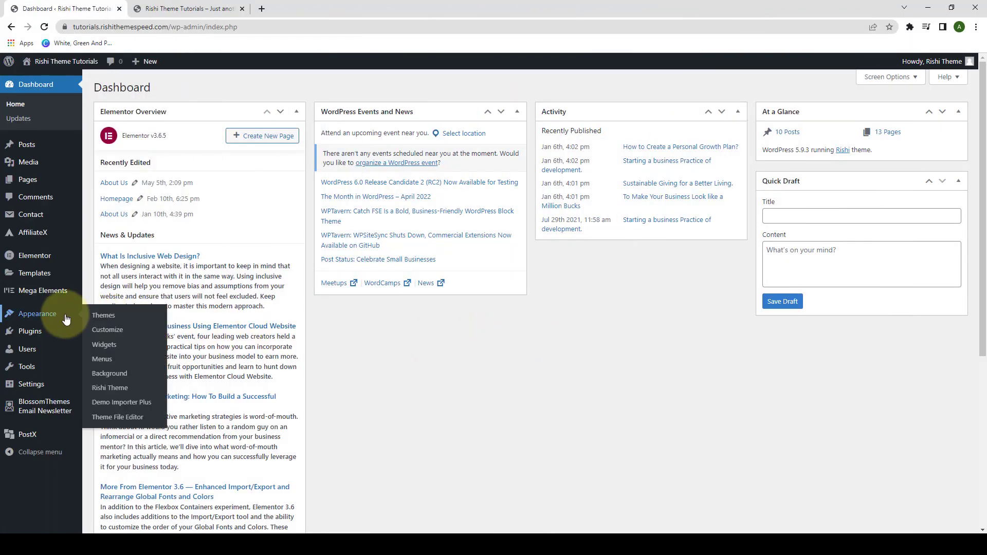
{"action": "right_click", "coordinate": [118, 334]}
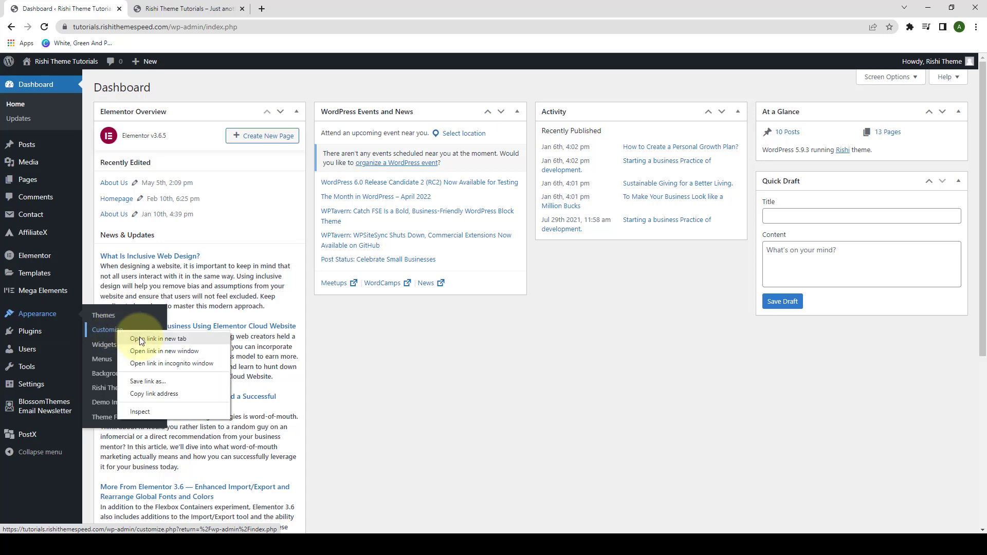
{"action": "left_click", "coordinate": [139, 337]}
{"action": "left_click", "coordinate": [317, 8]}
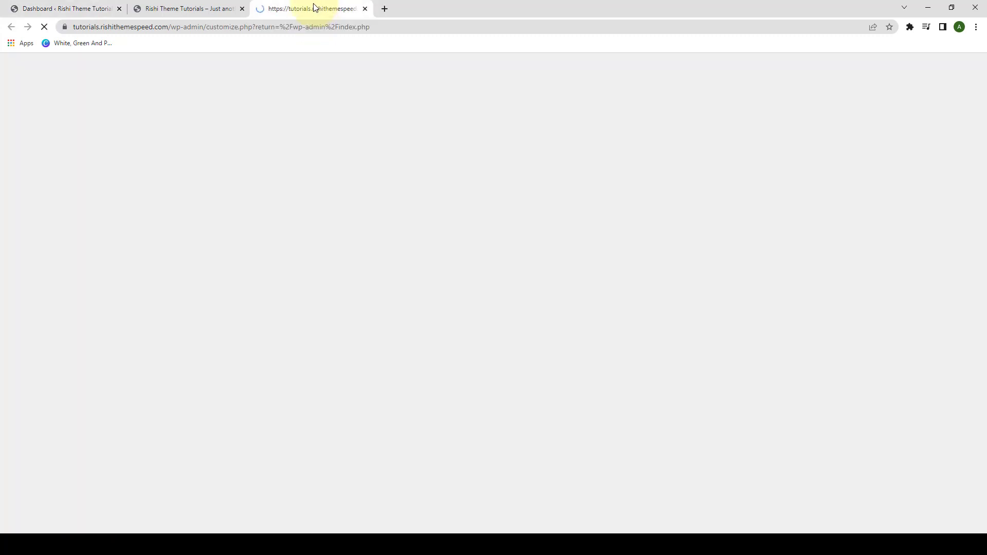
{"action": "left_click_drag", "start_coordinate": [315, 9], "coordinate": [205, 7]}
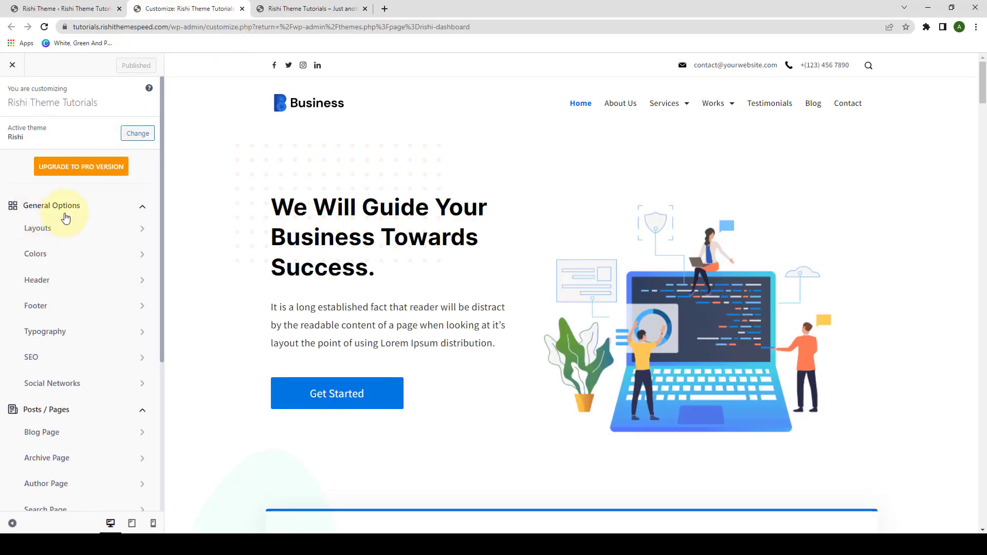
{"action": "left_click", "coordinate": [131, 281]}
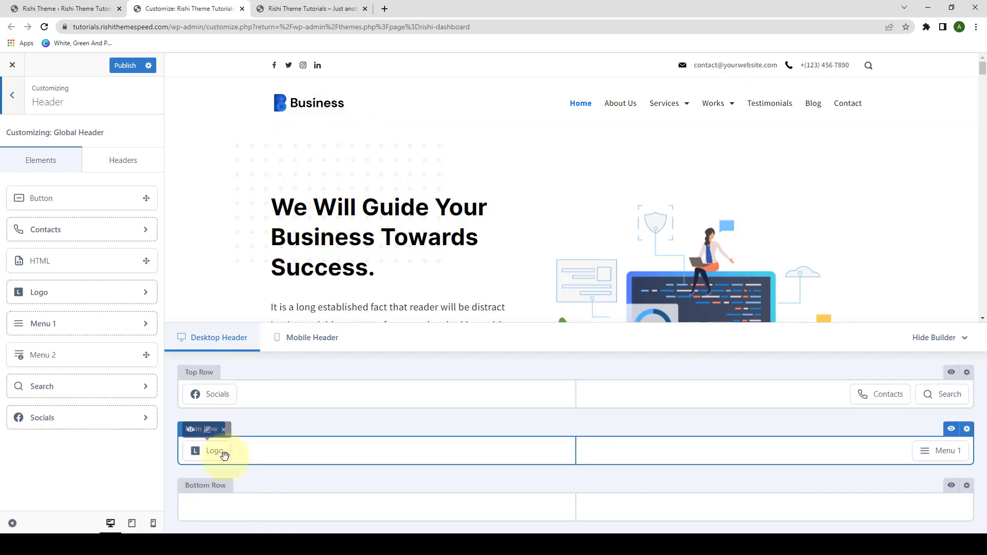
Step: Clear the desktop header by removing the Logo, Socials, Contacts, Search and Menu 1 elements from its rows
{"action": "mouse_move", "coordinate": [218, 449]}
{"action": "left_click", "coordinate": [224, 431]}
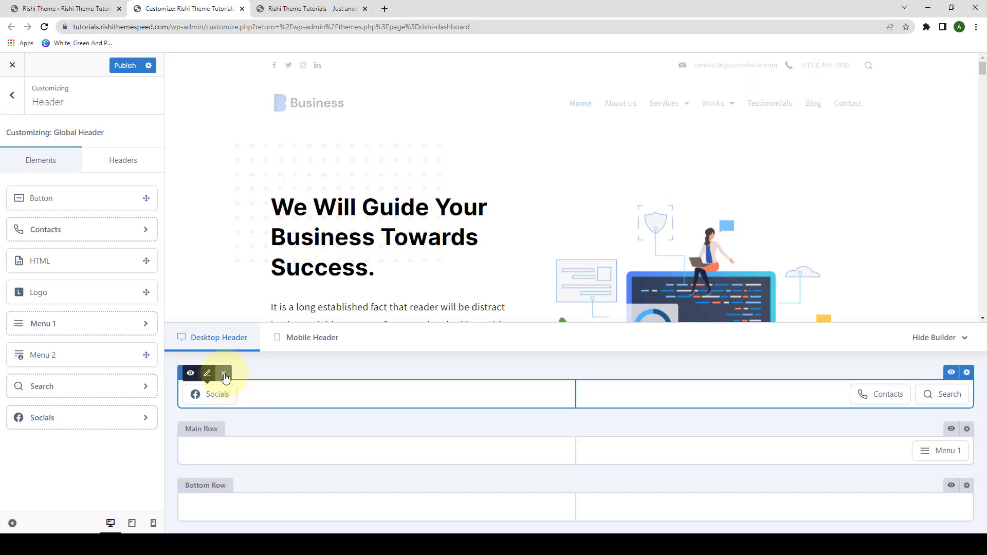
{"action": "left_click", "coordinate": [224, 374]}
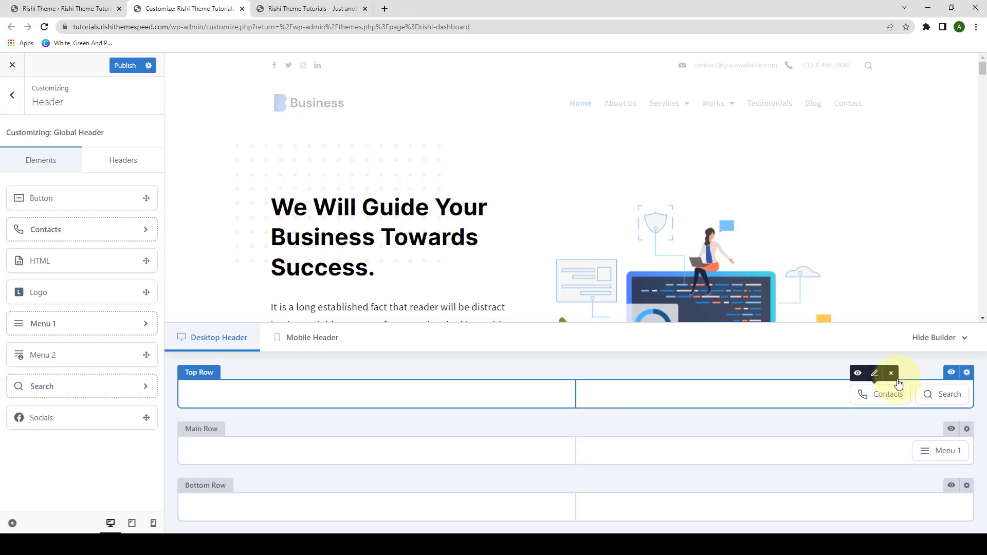
{"action": "left_click", "coordinate": [892, 375]}
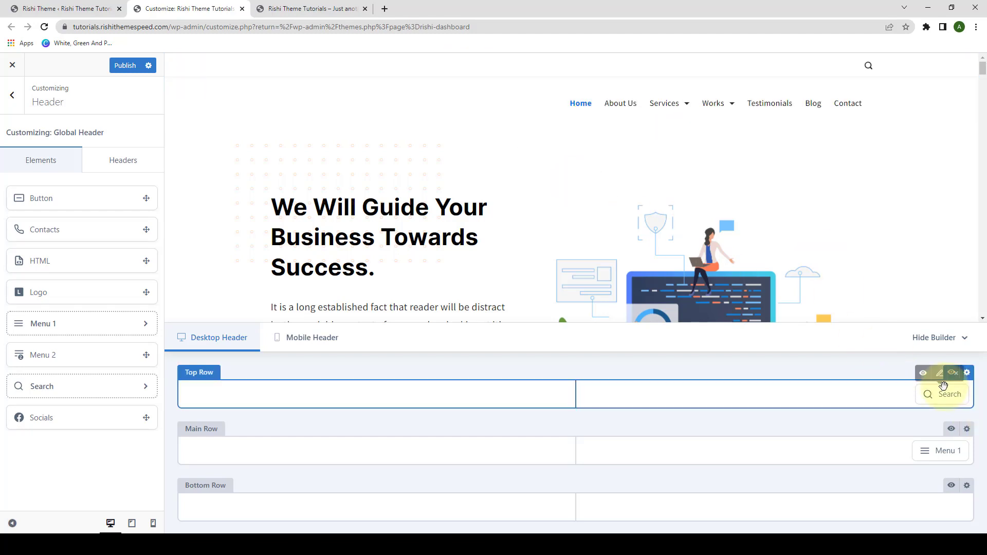
{"action": "left_click", "coordinate": [955, 393]}
{"action": "left_click", "coordinate": [954, 446]}
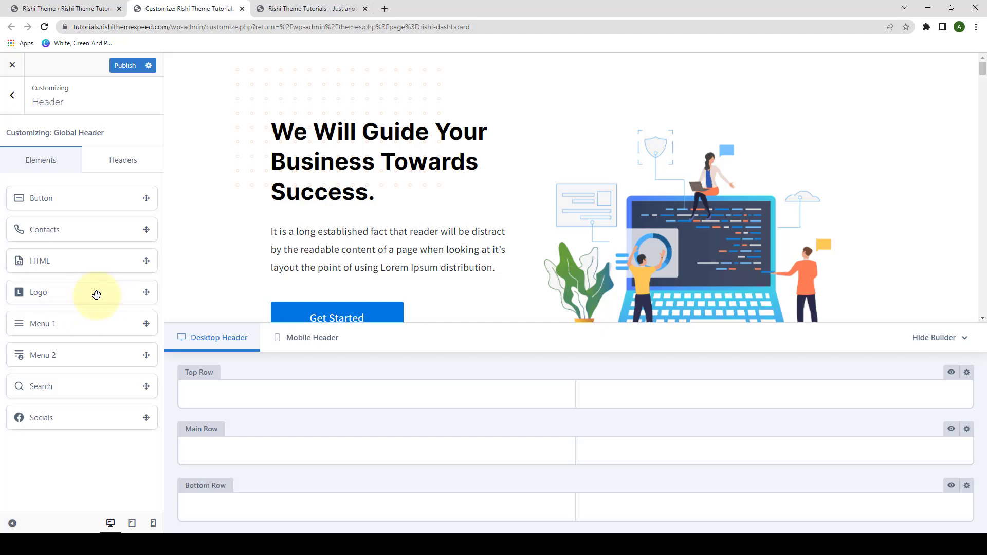
Step: Add the Logo to the header's Main Row, try it at the right and centre, and return it to the left side
{"action": "left_click_drag", "start_coordinate": [97, 294], "coordinate": [206, 455]}
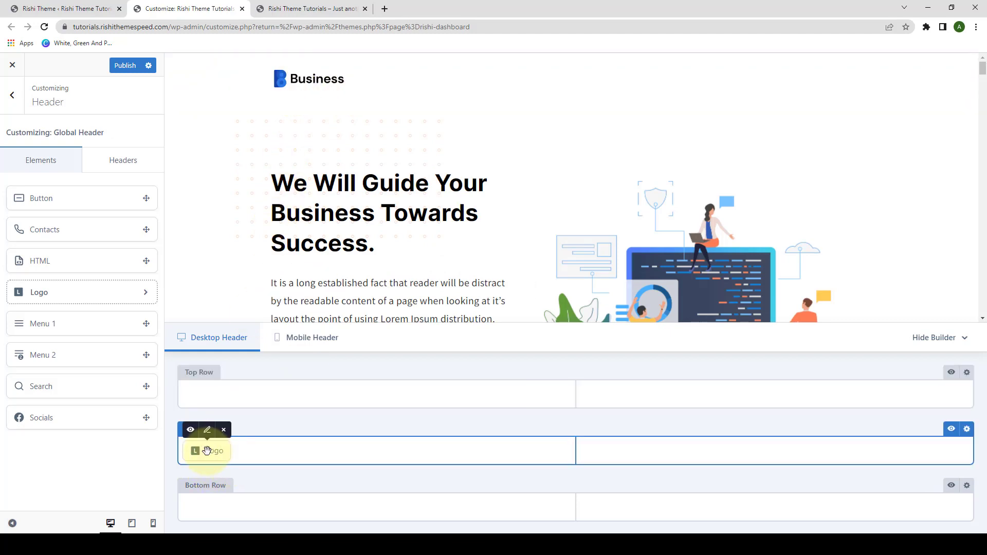
{"action": "left_click_drag", "start_coordinate": [206, 456], "coordinate": [937, 454]}
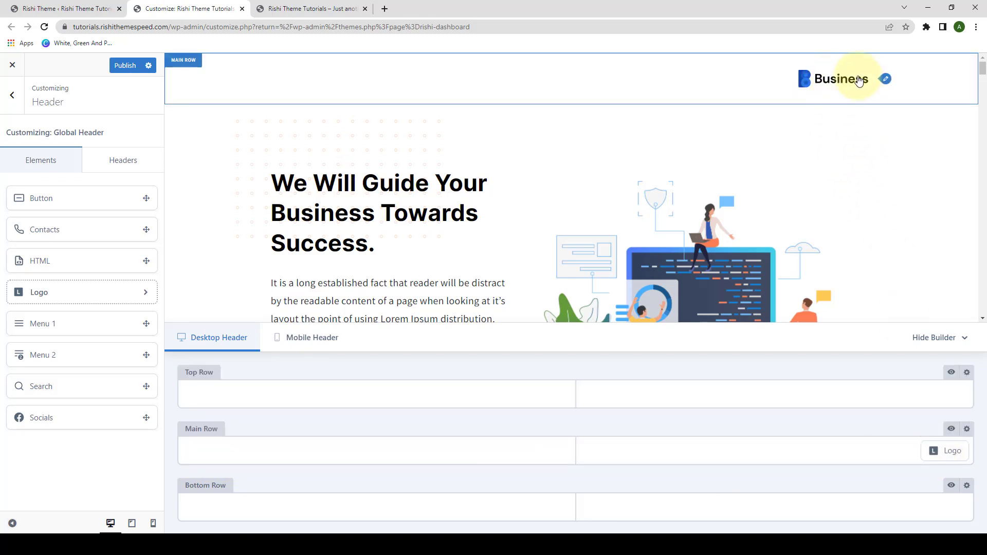
{"action": "left_click_drag", "start_coordinate": [933, 448], "coordinate": [576, 451]}
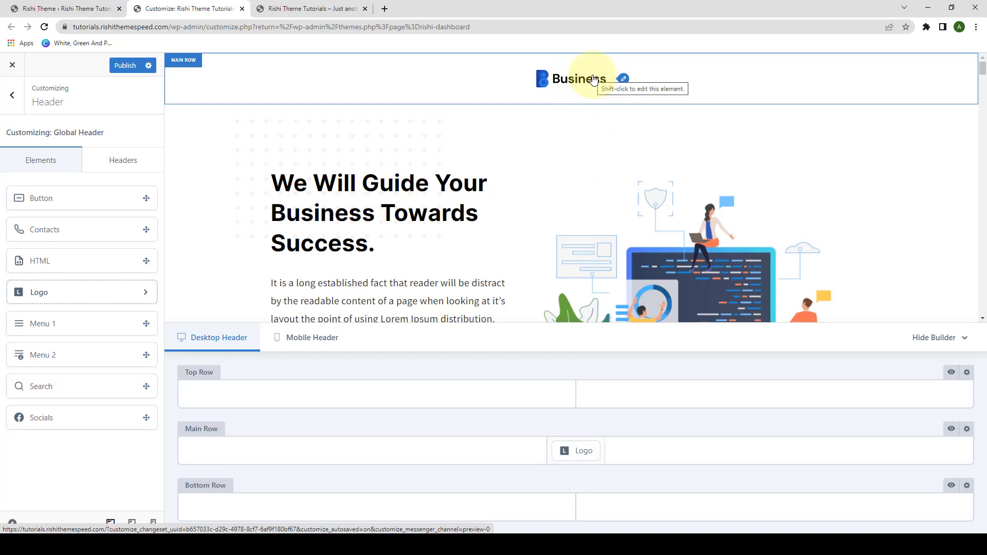
{"action": "left_click_drag", "start_coordinate": [568, 450], "coordinate": [216, 450]}
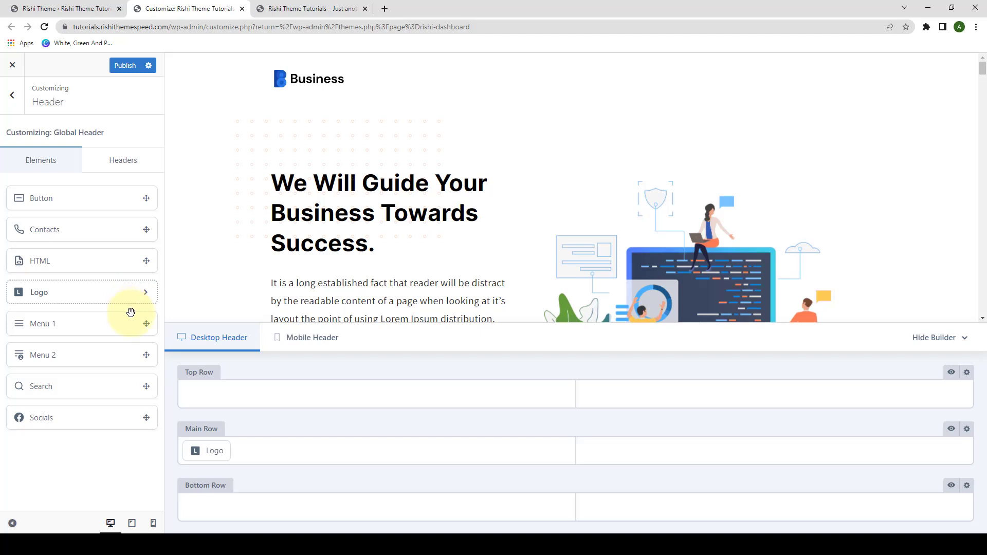
Step: Place Menu 1 and Button on the right of the Main Row, and Socials left with Contacts and Search right in the Top Row
{"action": "left_click_drag", "start_coordinate": [131, 312], "coordinate": [925, 451]}
{"action": "left_click_drag", "start_coordinate": [147, 418], "coordinate": [213, 388]}
{"action": "left_click_drag", "start_coordinate": [145, 229], "coordinate": [923, 404]}
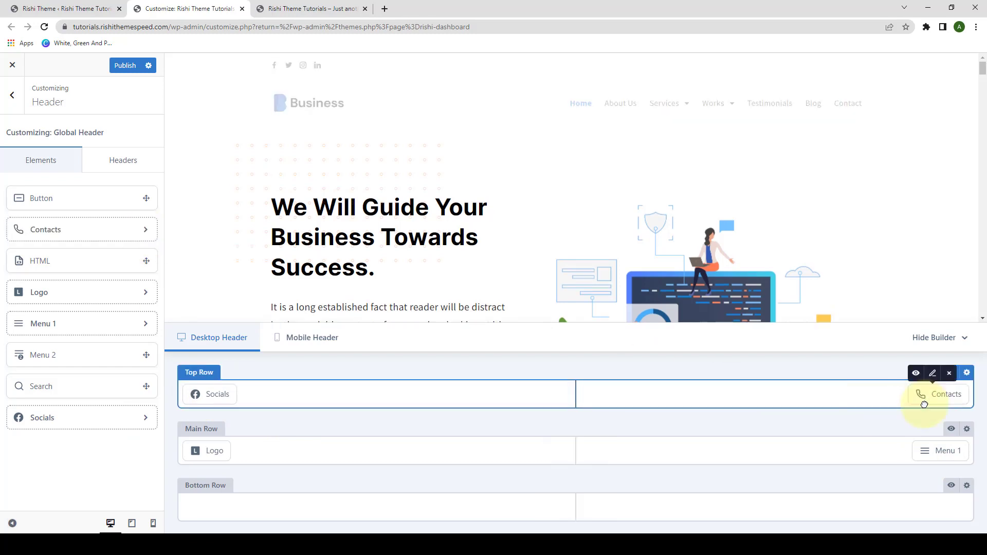
{"action": "left_click_drag", "start_coordinate": [146, 385], "coordinate": [944, 393]}
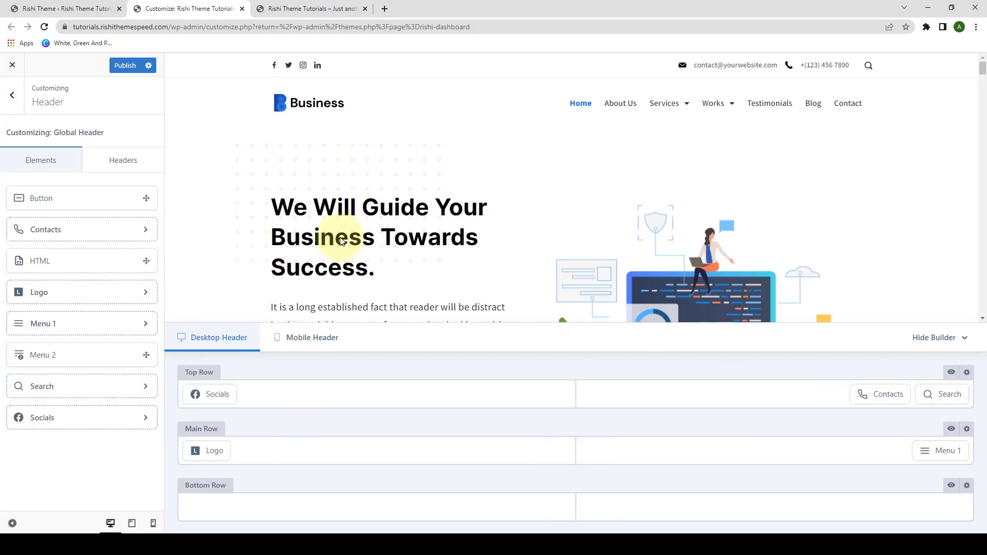
{"action": "left_click_drag", "start_coordinate": [146, 198], "coordinate": [943, 450]}
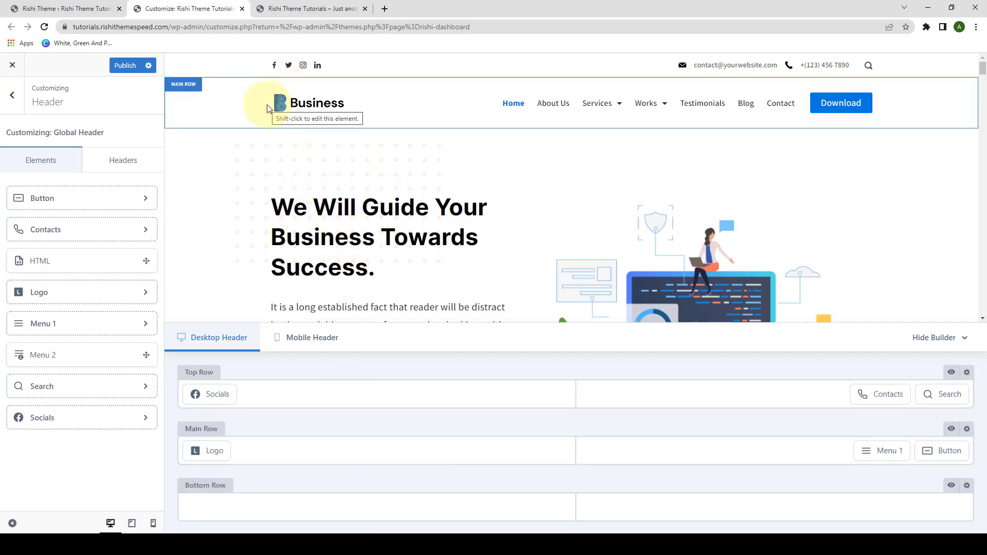
Step: Look at the Main Row settings and the Top Row's General and Design settings
{"action": "left_click", "coordinate": [185, 87]}
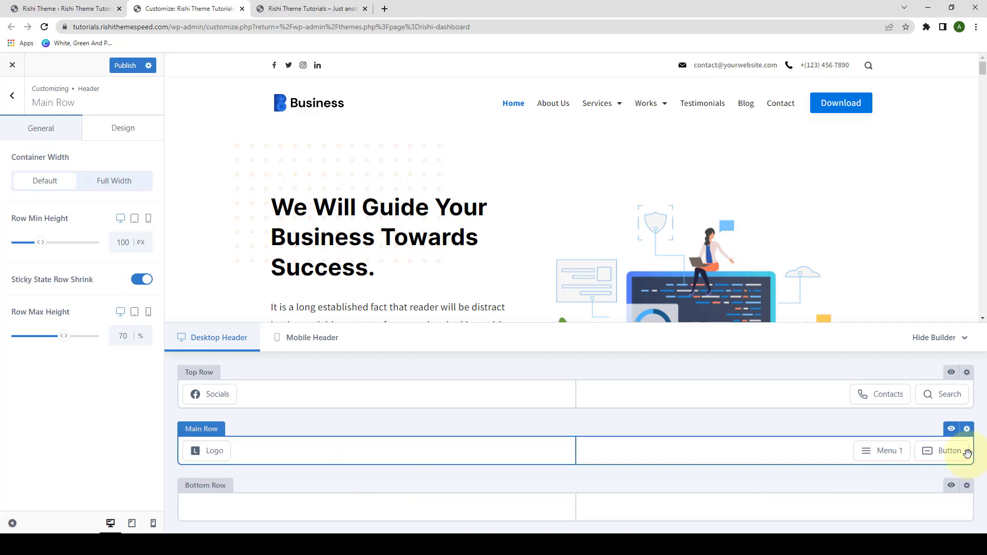
{"action": "left_click", "coordinate": [966, 375]}
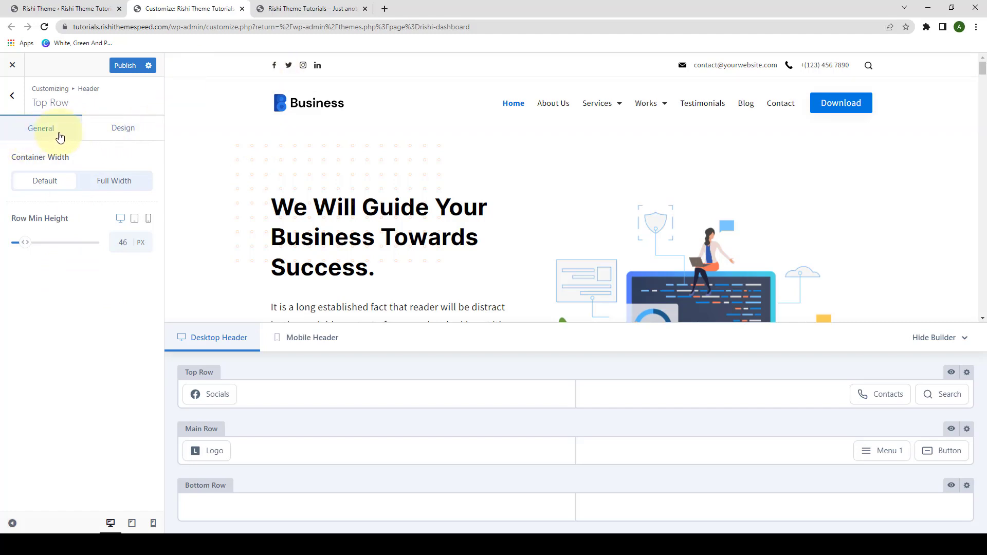
{"action": "left_click", "coordinate": [133, 133]}
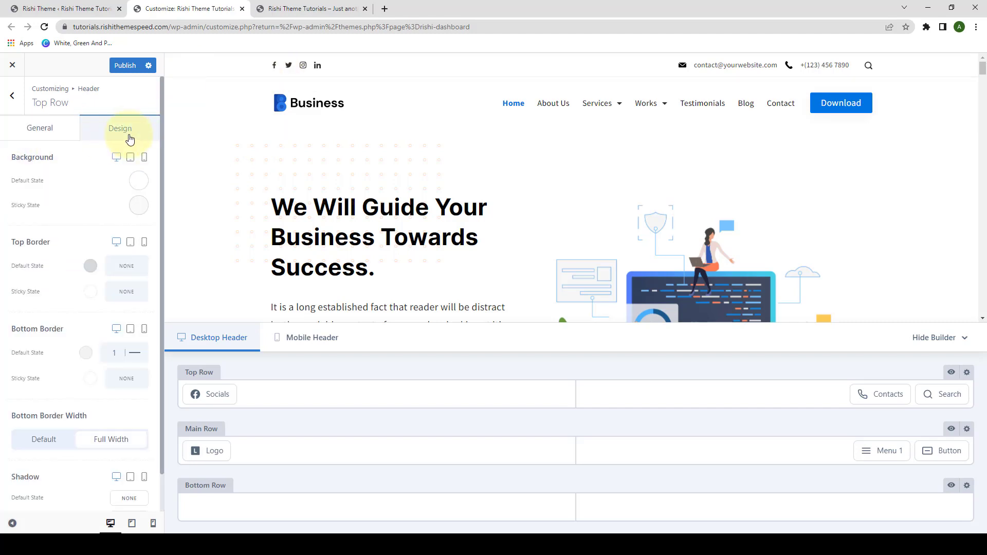
{"action": "left_click", "coordinate": [57, 140]}
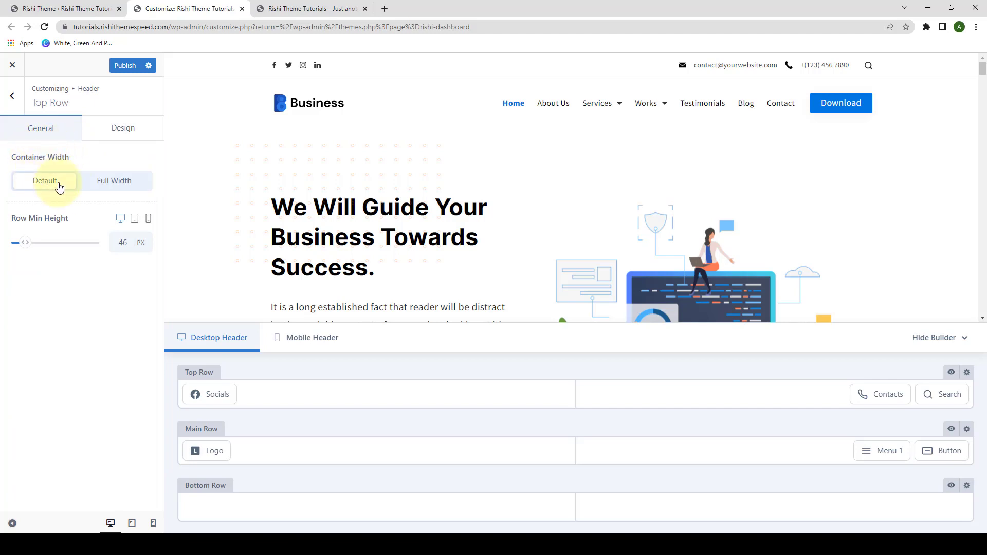
Step: Try the Full Width container on the Top Row, preview it with the customizer sidebar hidden, and restore the Default width
{"action": "left_click", "coordinate": [100, 189]}
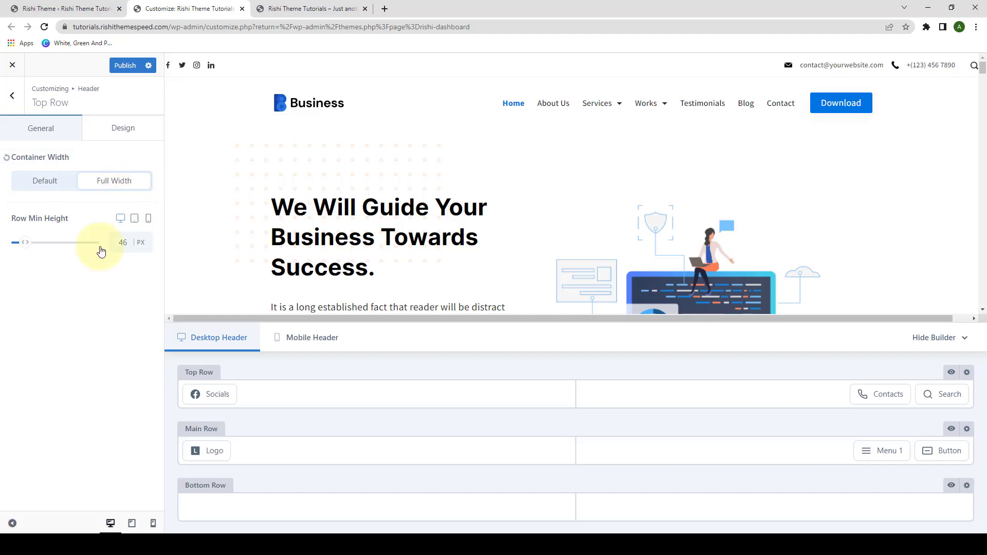
{"action": "left_click", "coordinate": [13, 523]}
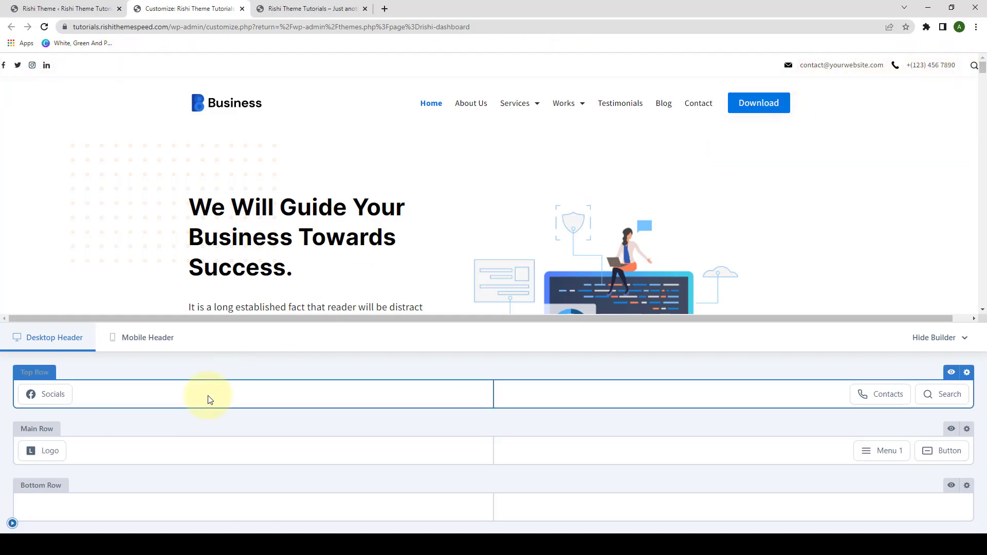
{"action": "left_click", "coordinate": [12, 523]}
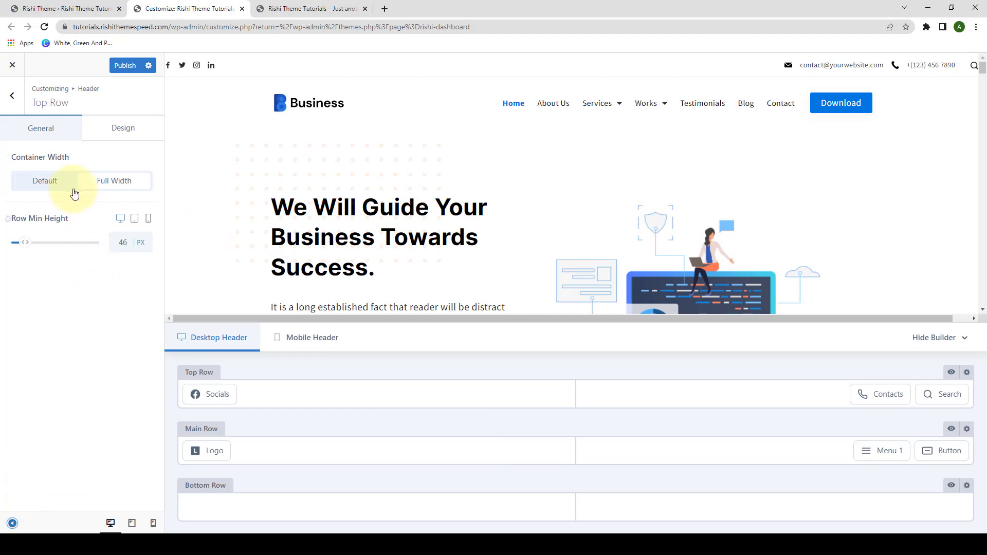
{"action": "left_click", "coordinate": [52, 182]}
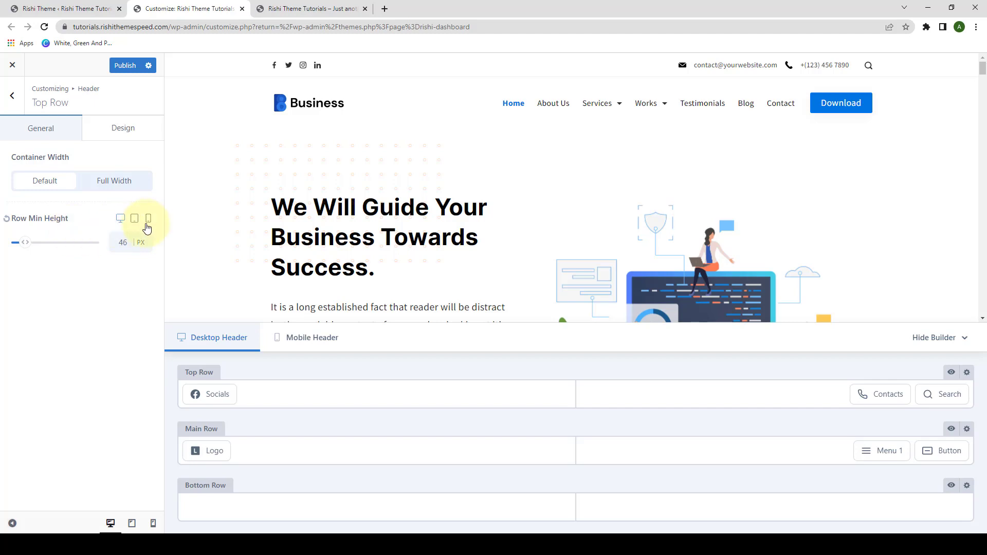
Step: Try a Top Row minimum height of 52 px and reset it to the default 50 px
{"action": "mouse_move", "coordinate": [26, 248]}
{"action": "left_mouse_down"}
{"action": "mouse_move", "coordinate": [45, 248]}
{"action": "mouse_move", "coordinate": [26, 245]}
{"action": "left_mouse_up"}
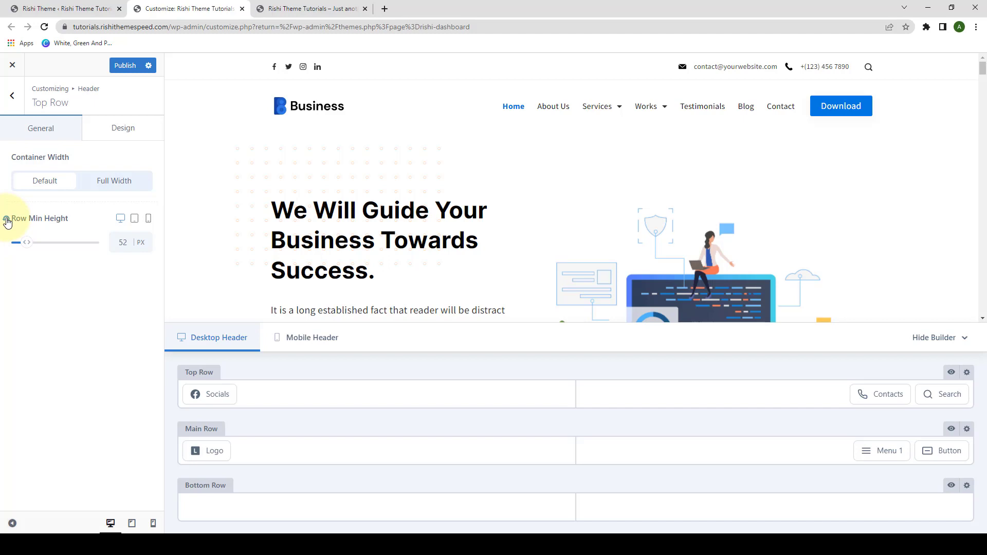
{"action": "left_click", "coordinate": [6, 221]}
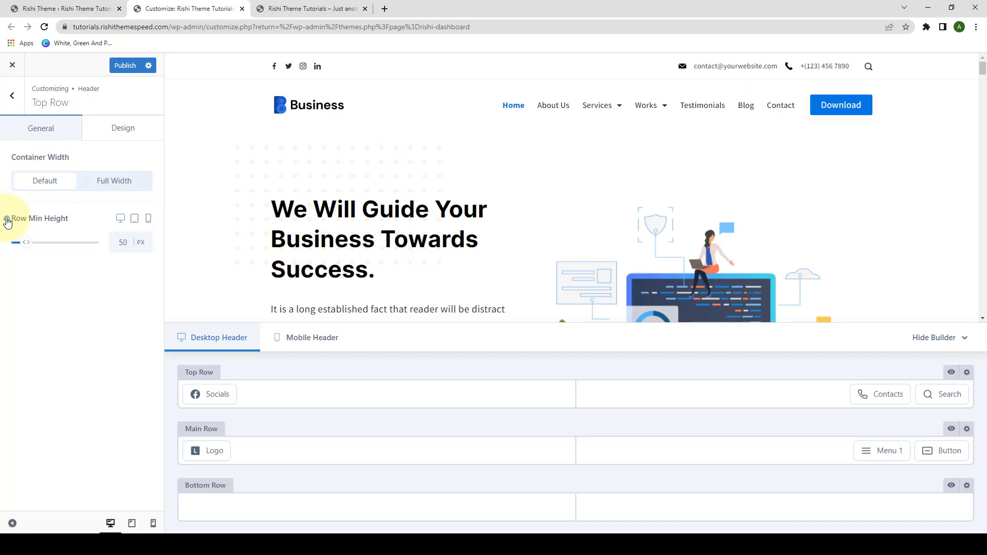
Step: Look through the Top Row's design settings for background, borders, bottom border width and shadow
{"action": "left_click", "coordinate": [123, 129]}
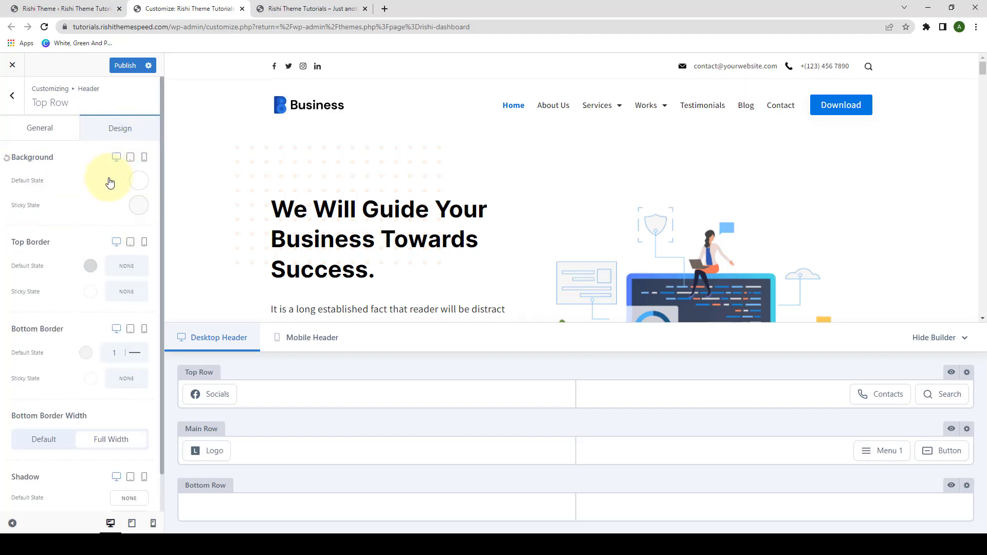
{"action": "scroll", "coordinate": [106, 366], "scroll_direction": "down", "scroll_amount": 1}
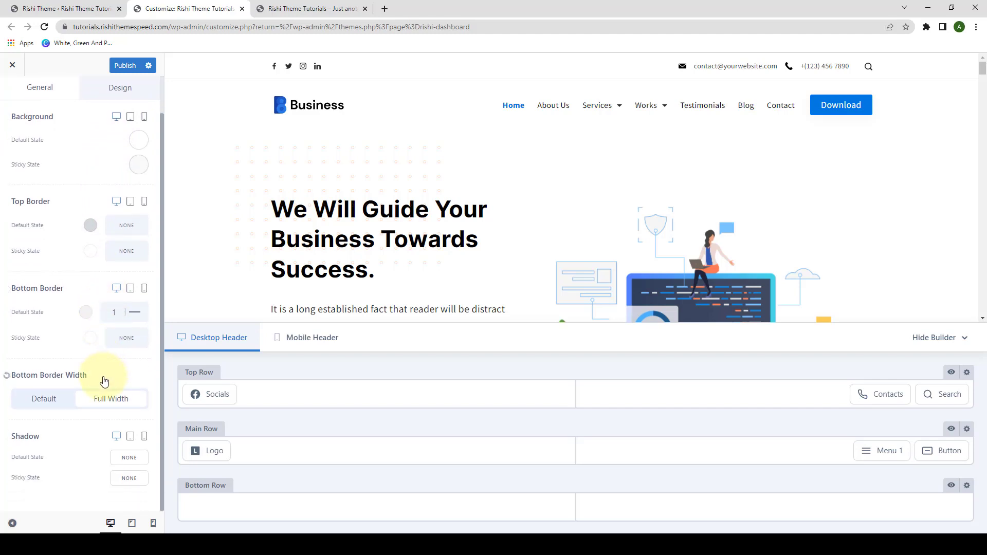
{"action": "scroll", "coordinate": [98, 364], "scroll_direction": "up", "scroll_amount": 1}
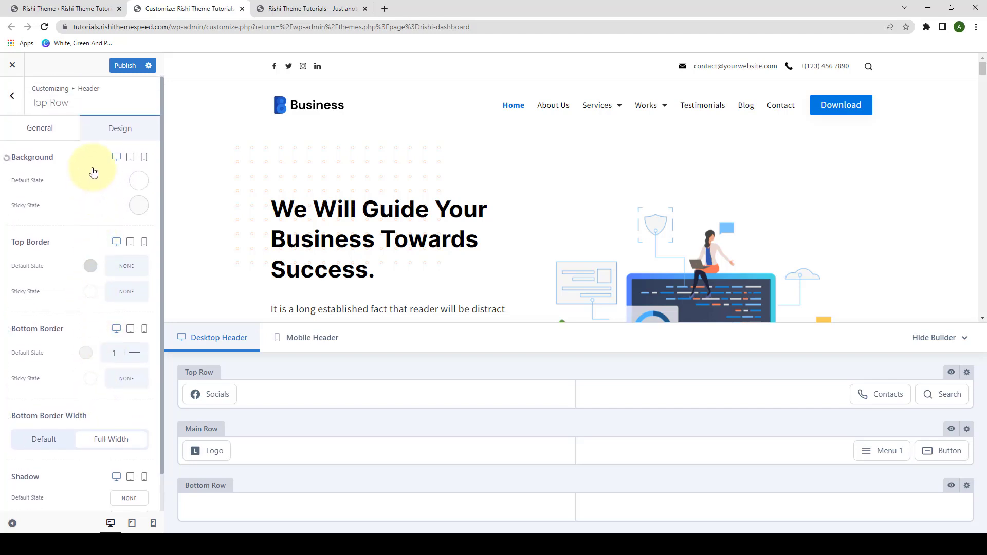
{"action": "scroll", "coordinate": [94, 221], "scroll_direction": "down", "scroll_amount": 1}
{"action": "scroll", "coordinate": [101, 257], "scroll_direction": "up", "scroll_amount": 1}
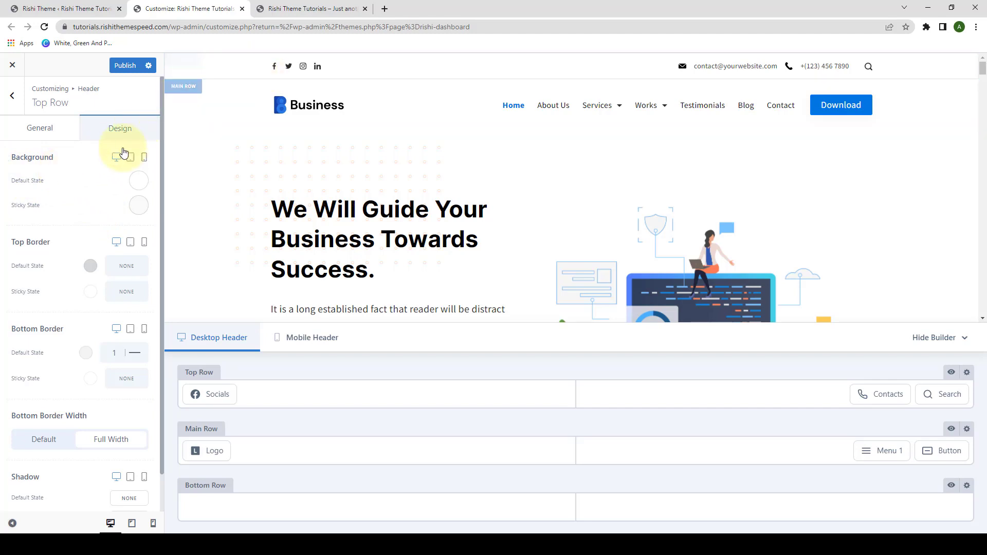
Step: Try light blue, light grey and blue palette colours on the Top Row's default background, and switch it to the linear 135° blue-to-purple gradient
{"action": "left_click", "coordinate": [140, 184]}
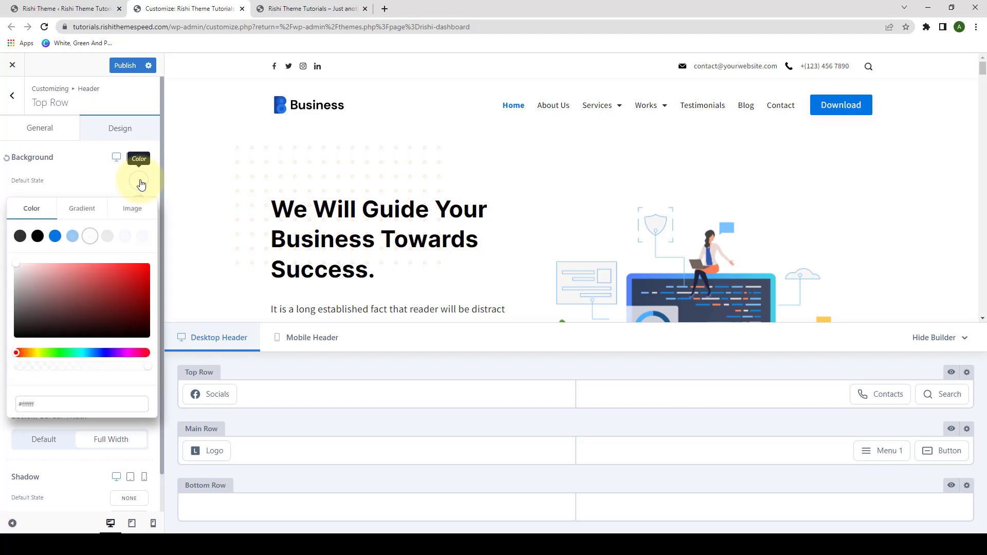
{"action": "left_click", "coordinate": [73, 237]}
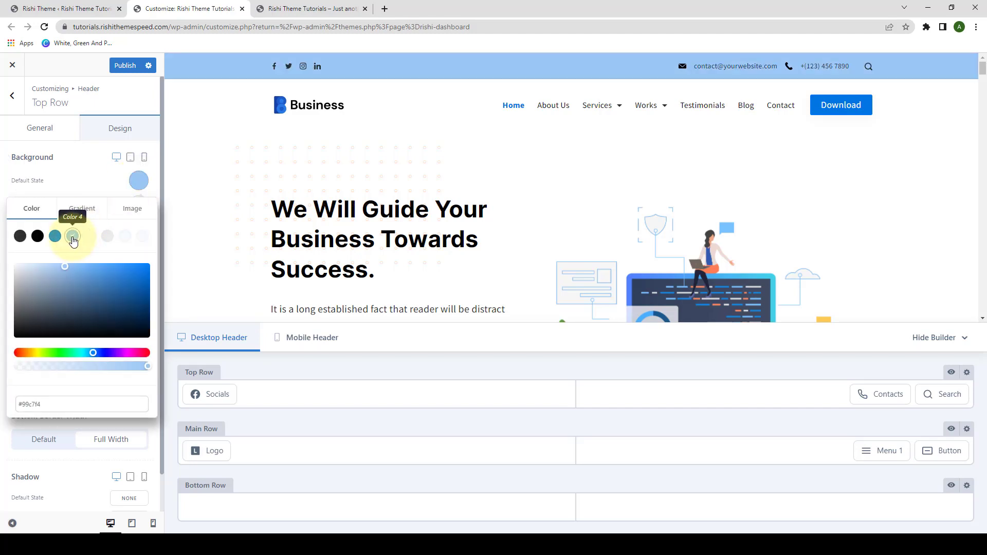
{"action": "left_click", "coordinate": [108, 236]}
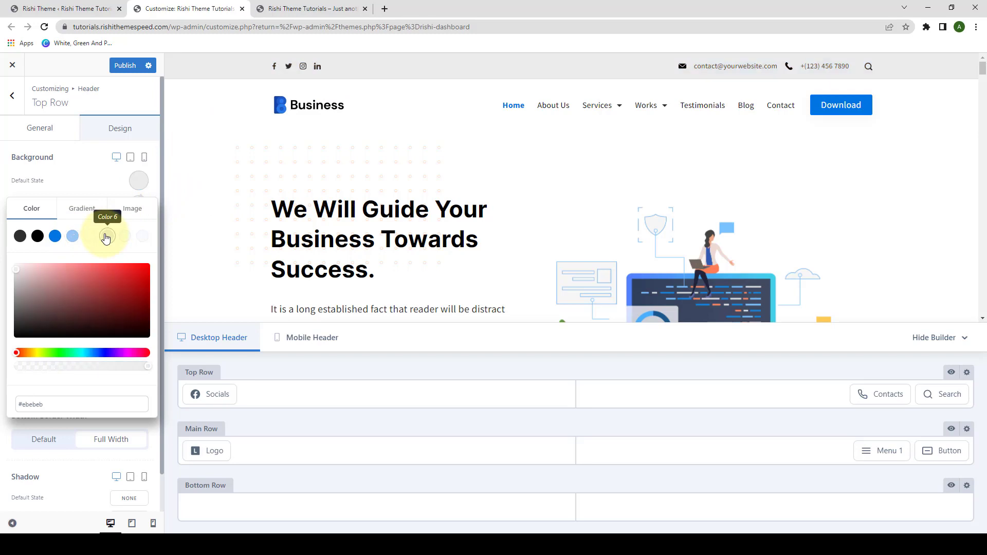
{"action": "left_click", "coordinate": [55, 236]}
{"action": "left_click", "coordinate": [74, 237]}
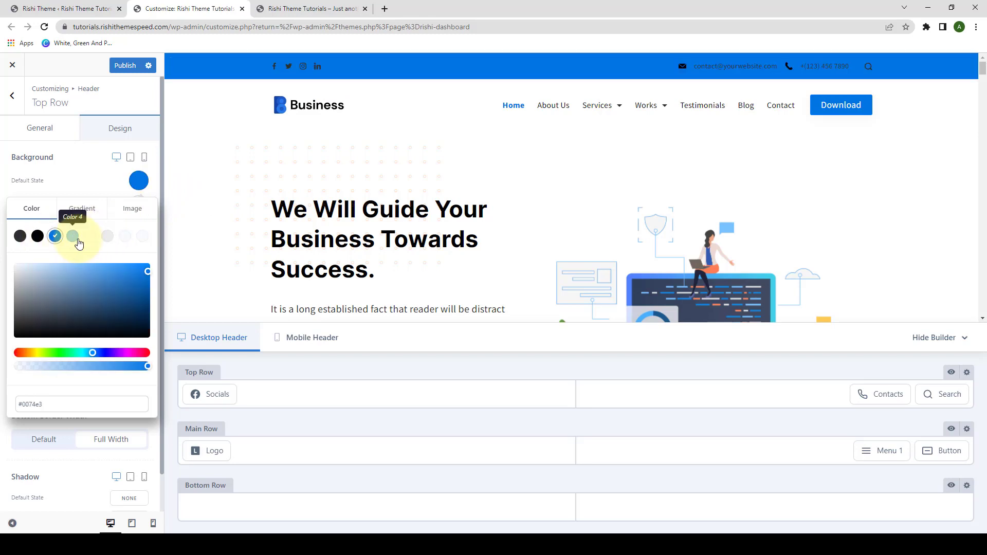
{"action": "left_click", "coordinate": [92, 211]}
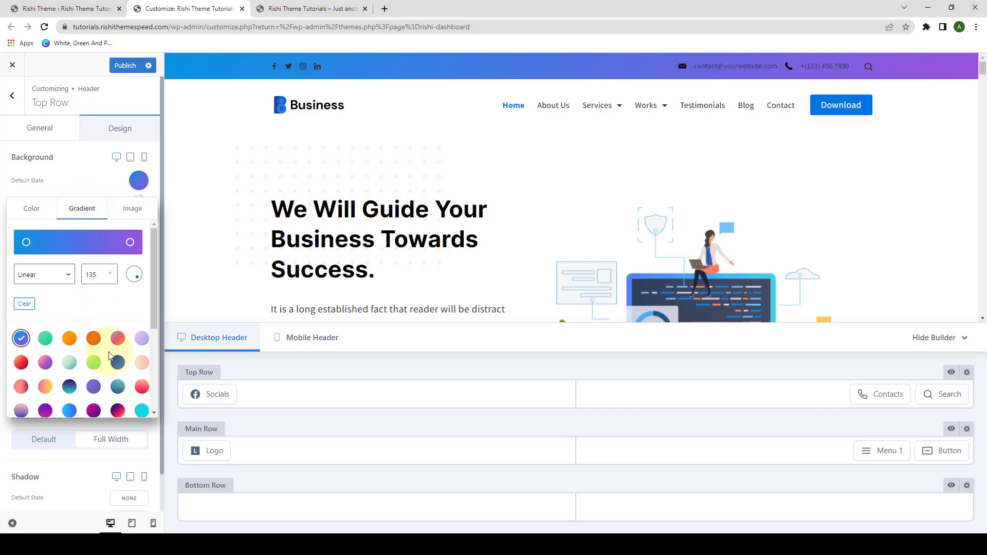
Step: Look over the Top Row's gradient and image background options and try several preset patterns on its default background
{"action": "scroll", "coordinate": [113, 369], "scroll_direction": "down", "scroll_amount": 3}
{"action": "scroll", "coordinate": [115, 380], "scroll_direction": "up", "scroll_amount": 5}
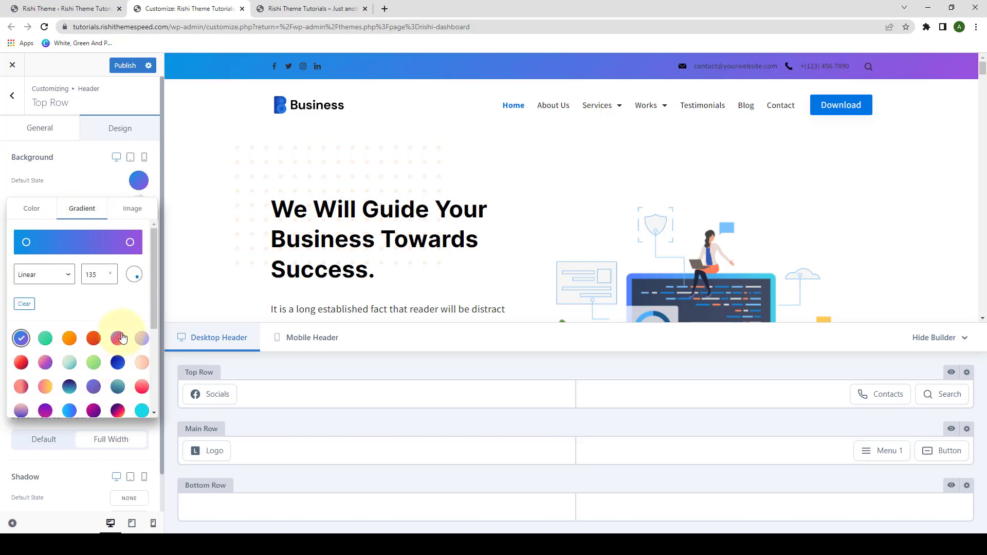
{"action": "left_click", "coordinate": [133, 209]}
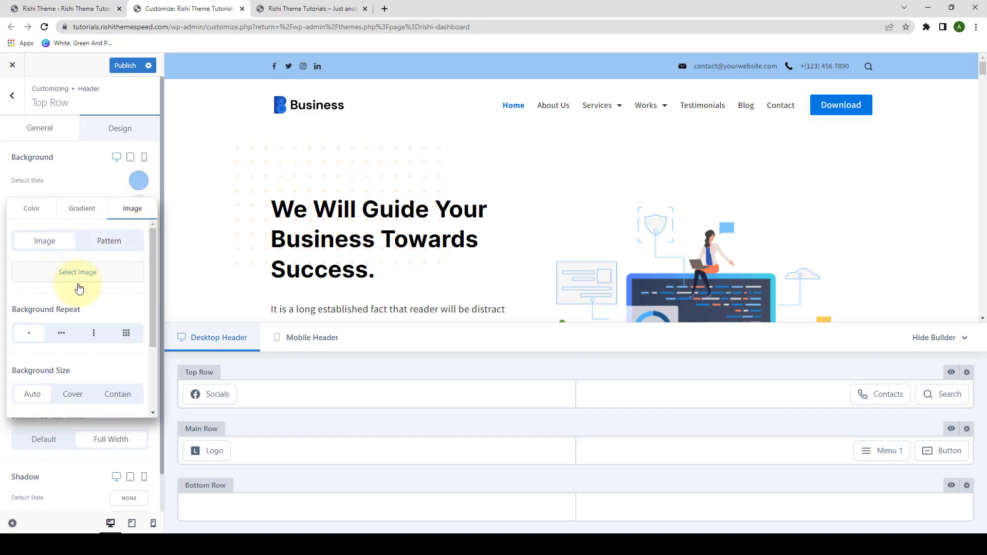
{"action": "scroll", "coordinate": [99, 346], "scroll_direction": "down", "scroll_amount": 4}
{"action": "scroll", "coordinate": [101, 374], "scroll_direction": "up", "scroll_amount": 4}
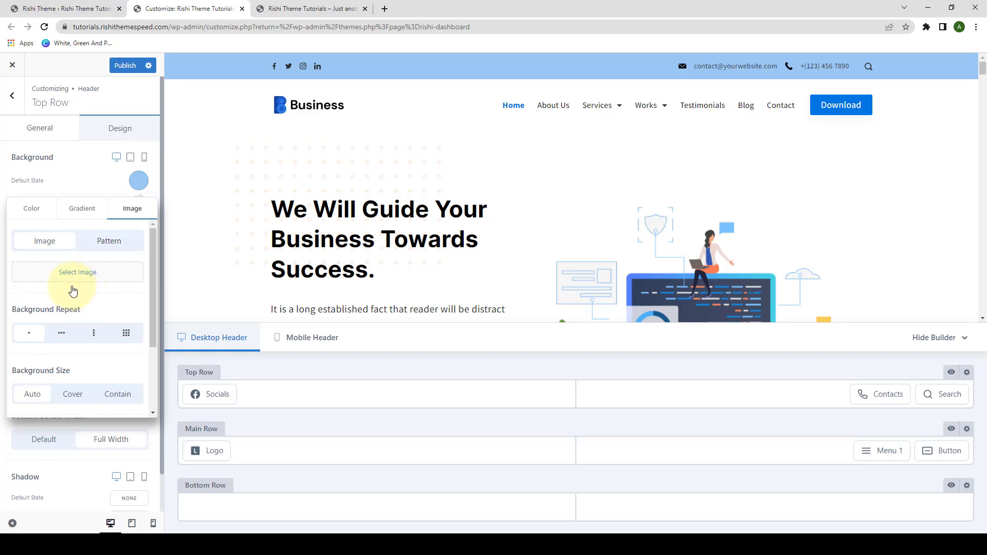
{"action": "left_click", "coordinate": [97, 247]}
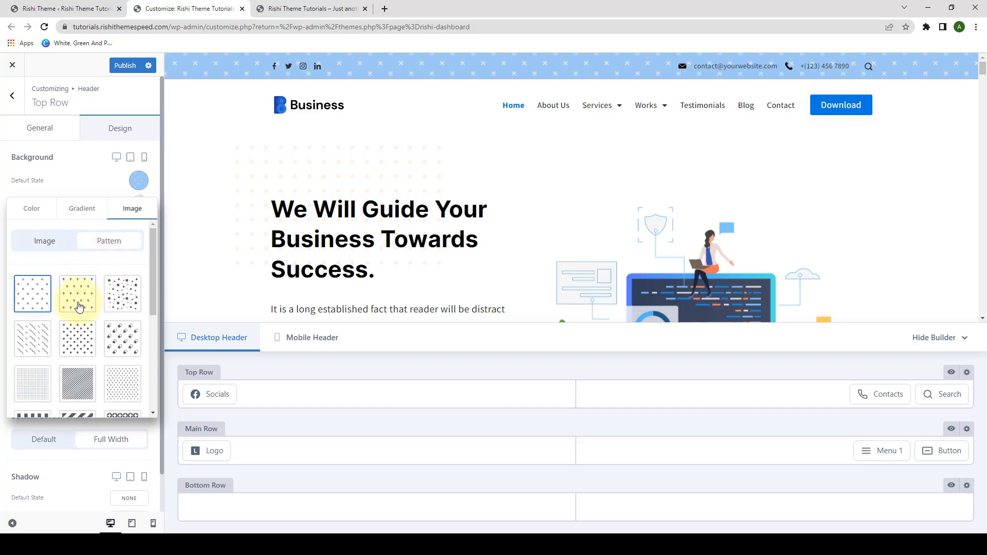
{"action": "left_click", "coordinate": [118, 294]}
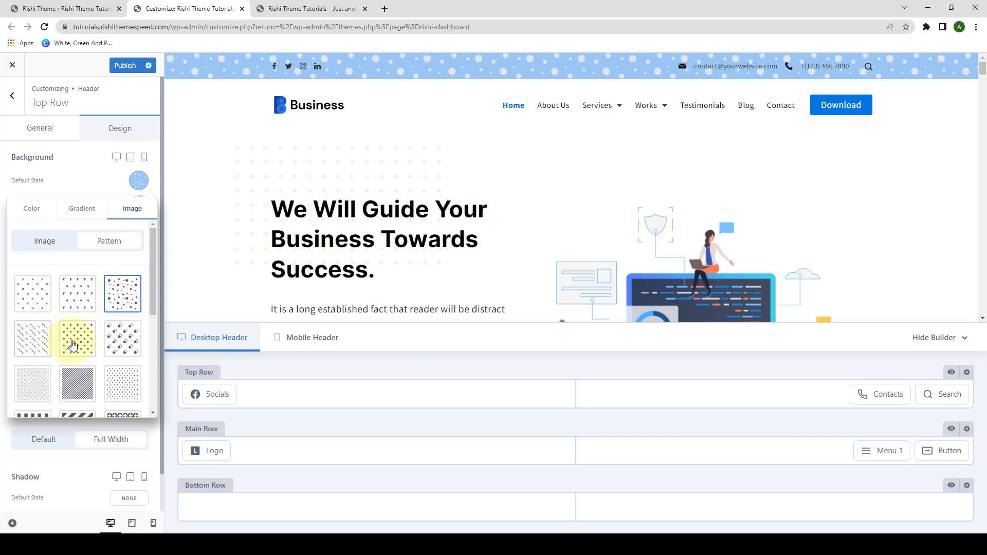
{"action": "left_click", "coordinate": [119, 339]}
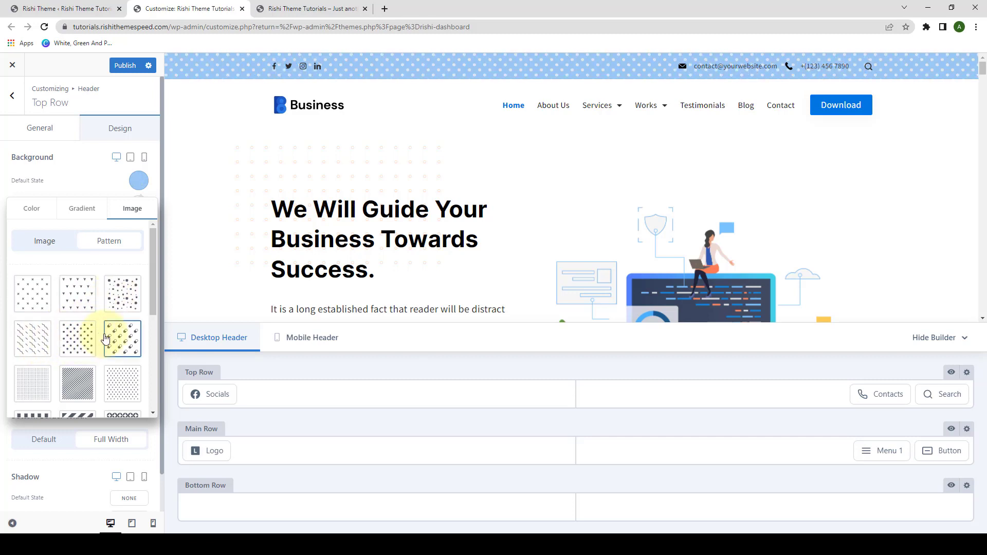
{"action": "left_click", "coordinate": [31, 208]}
{"action": "left_click", "coordinate": [78, 176]}
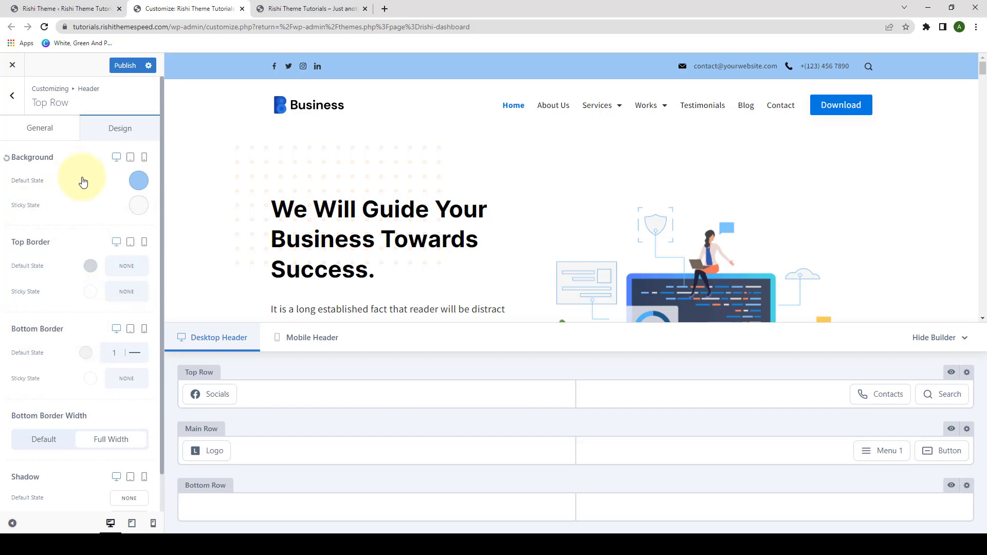
Step: Review the Top Row's border and shadow settings and reset its background to the default
{"action": "scroll", "coordinate": [78, 292], "scroll_direction": "down", "scroll_amount": 1}
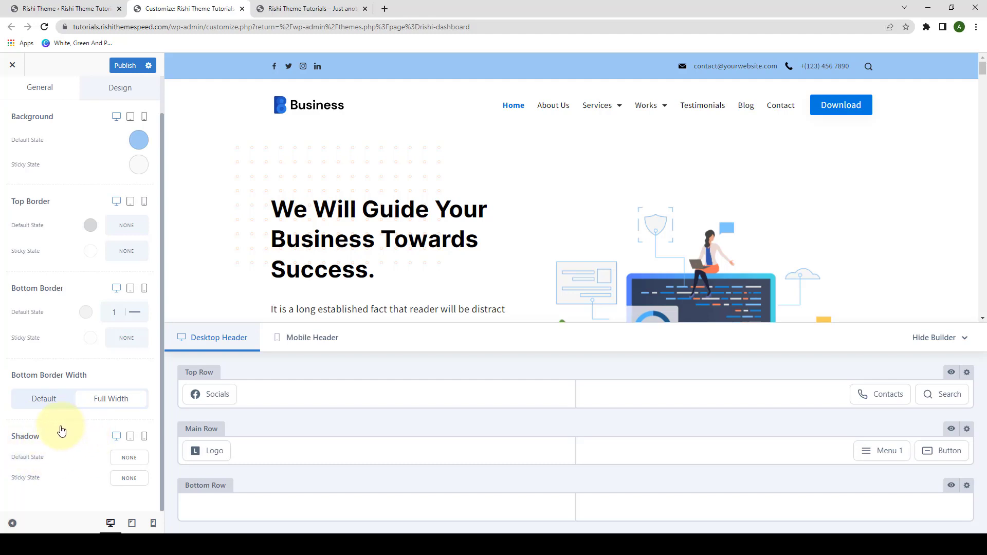
{"action": "scroll", "coordinate": [66, 308], "scroll_direction": "up", "scroll_amount": 1}
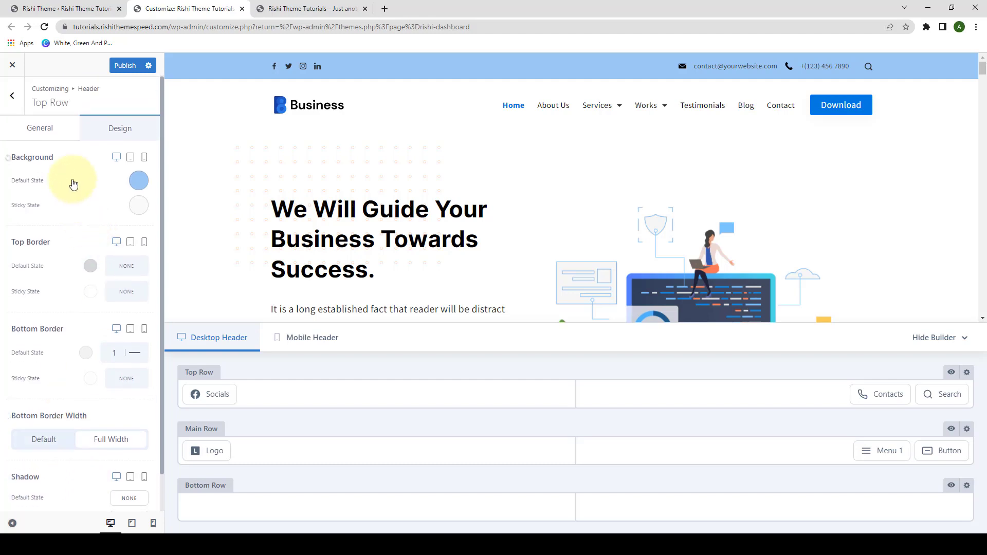
{"action": "scroll", "coordinate": [64, 403], "scroll_direction": "down", "scroll_amount": 1}
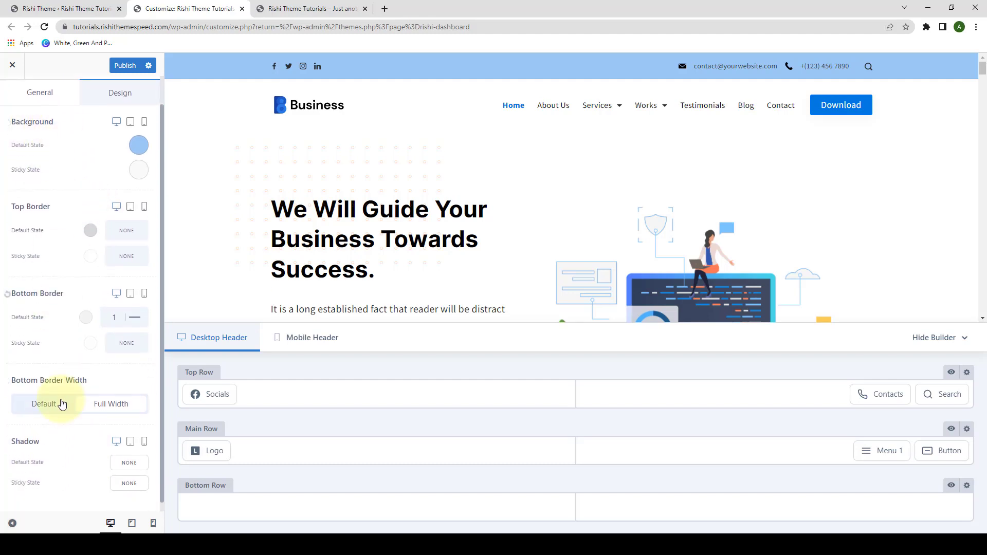
{"action": "scroll", "coordinate": [63, 375], "scroll_direction": "up", "scroll_amount": 1}
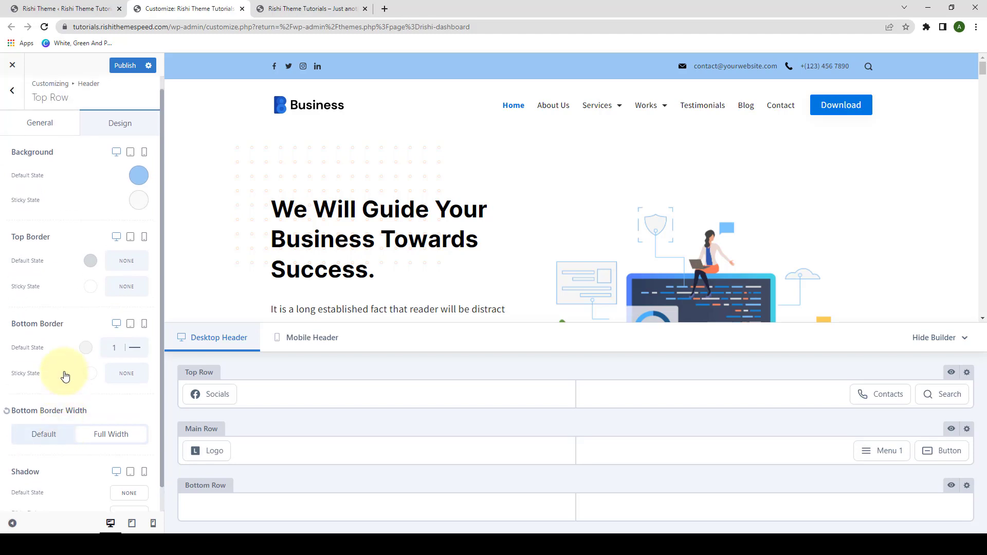
{"action": "left_click", "coordinate": [7, 159]}
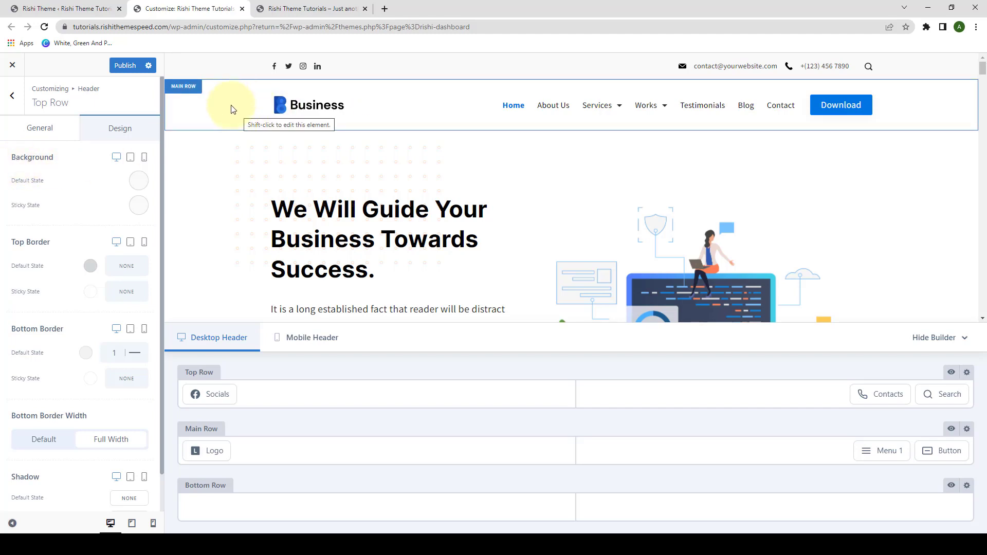
Step: Open the Main Row's settings from the preview and look through its general and design options
{"action": "left_click", "coordinate": [194, 91], "text": "shift"}
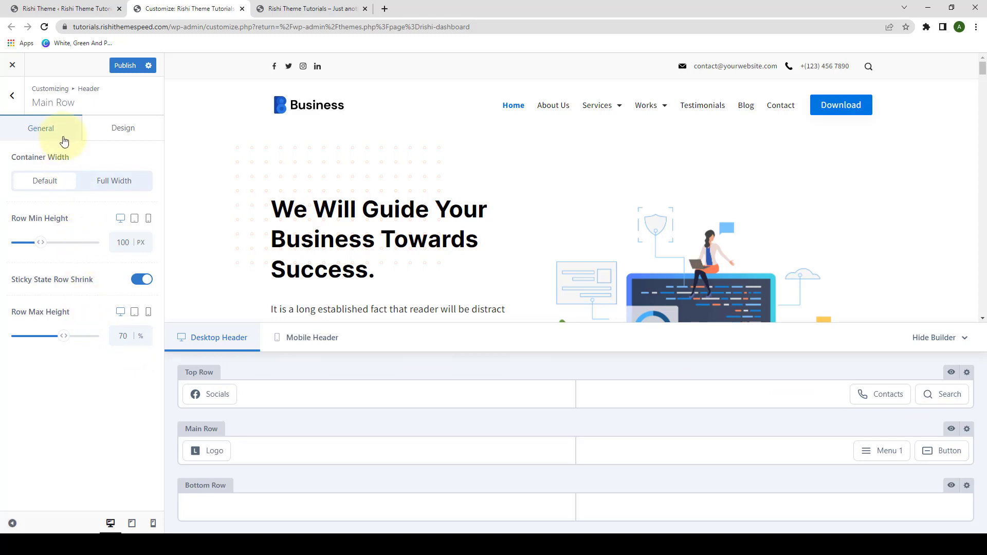
{"action": "left_click", "coordinate": [108, 141]}
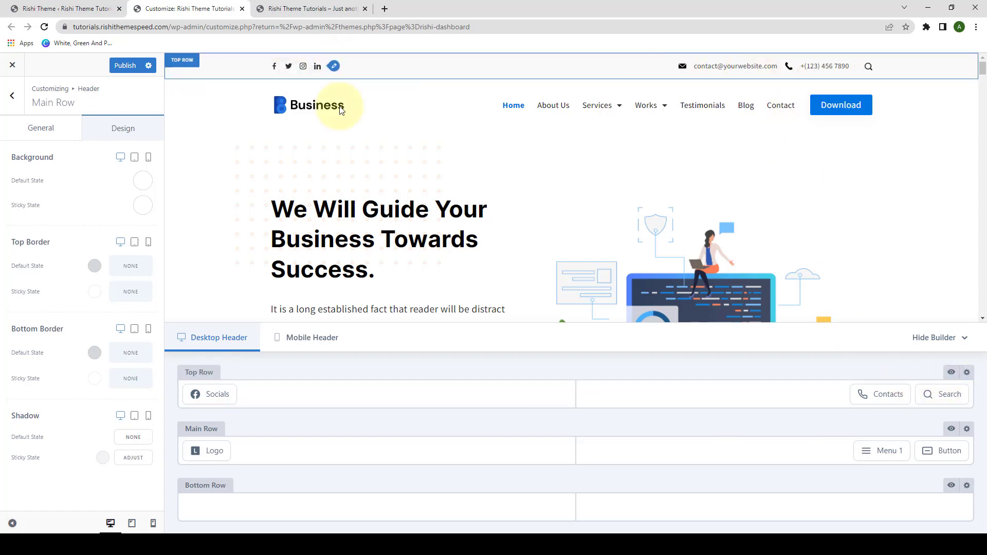
Step: Hide the Top Row and show it again, and toggle the Socials element's visibility off and back on
{"action": "left_click", "coordinate": [950, 374]}
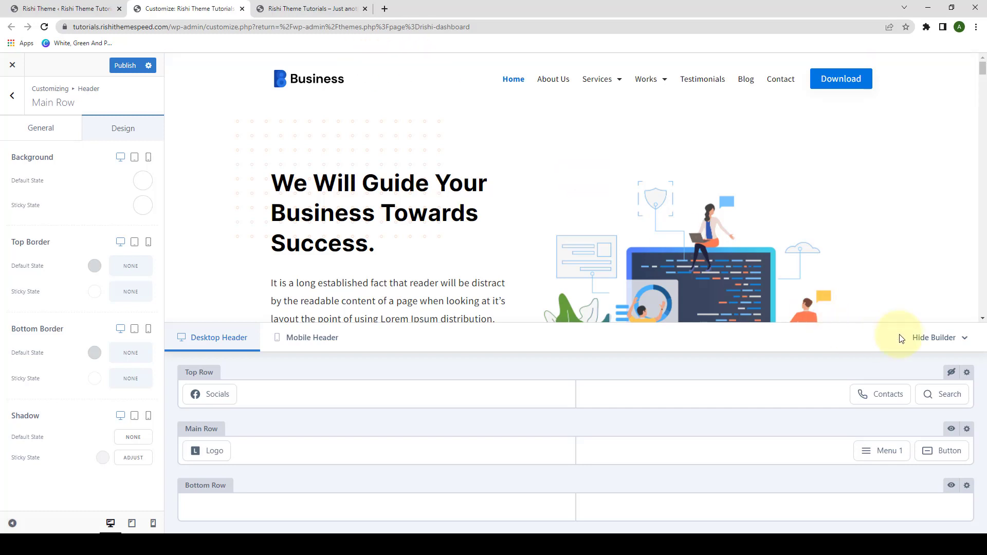
{"action": "left_click", "coordinate": [952, 373]}
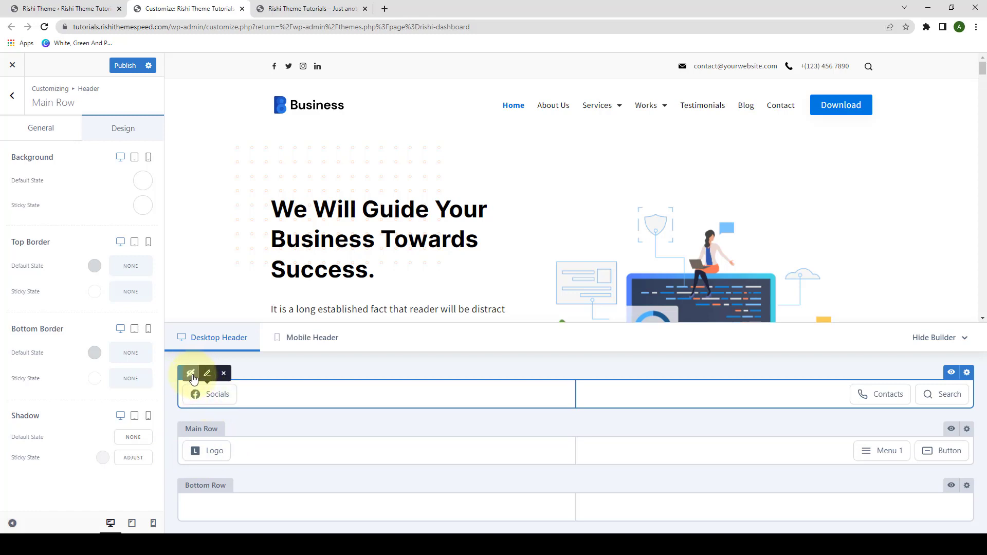
{"action": "left_click", "coordinate": [191, 375]}
{"action": "left_click", "coordinate": [192, 374]}
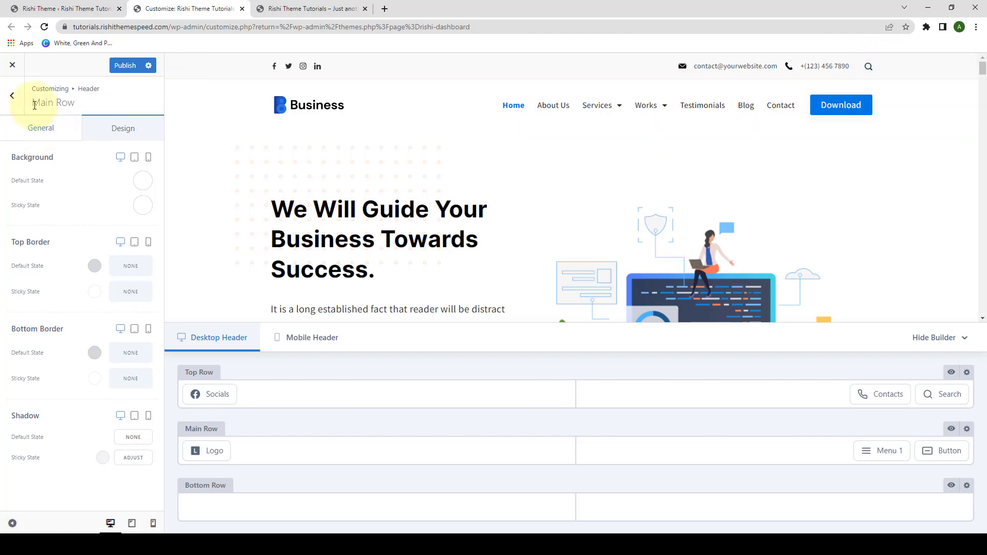
Step: Return to the header elements, open the Main Row Logo's settings and look through its general and design options
{"action": "left_click", "coordinate": [18, 105]}
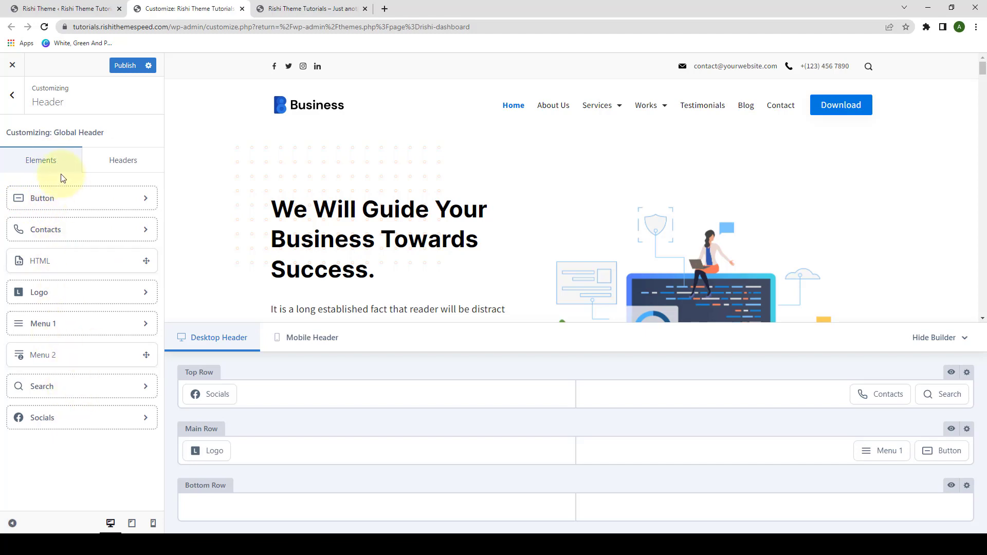
{"action": "mouse_move", "coordinate": [210, 394]}
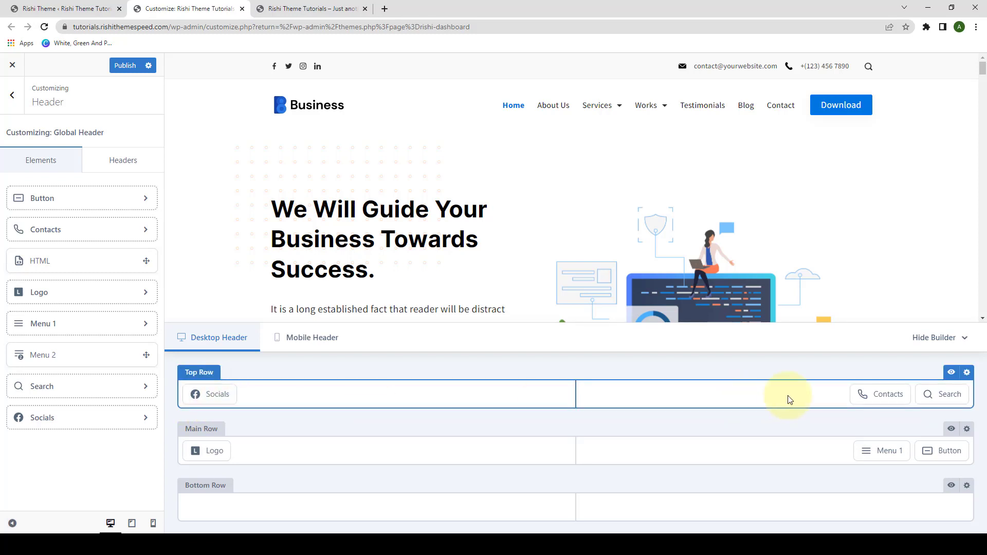
{"action": "mouse_move", "coordinate": [942, 394]}
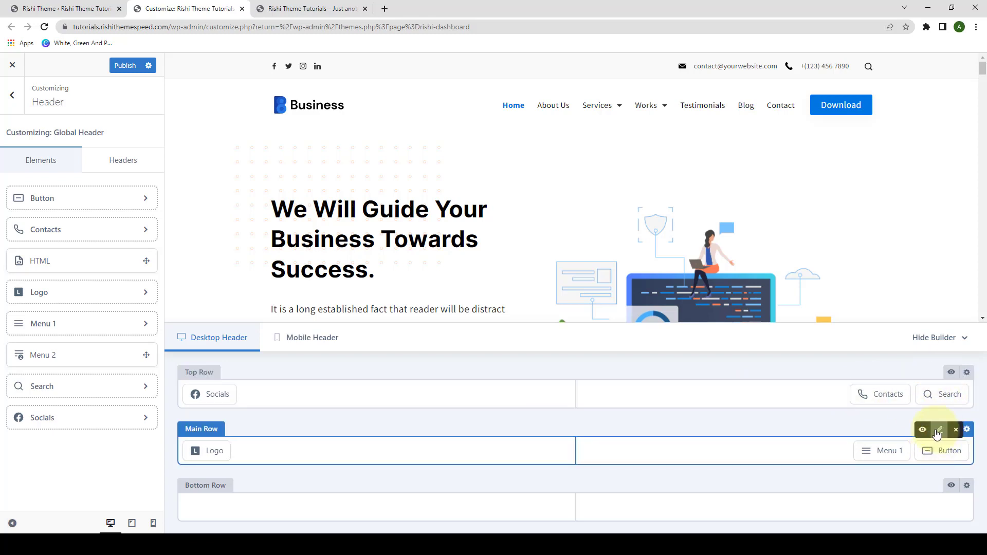
{"action": "mouse_move", "coordinate": [875, 449]}
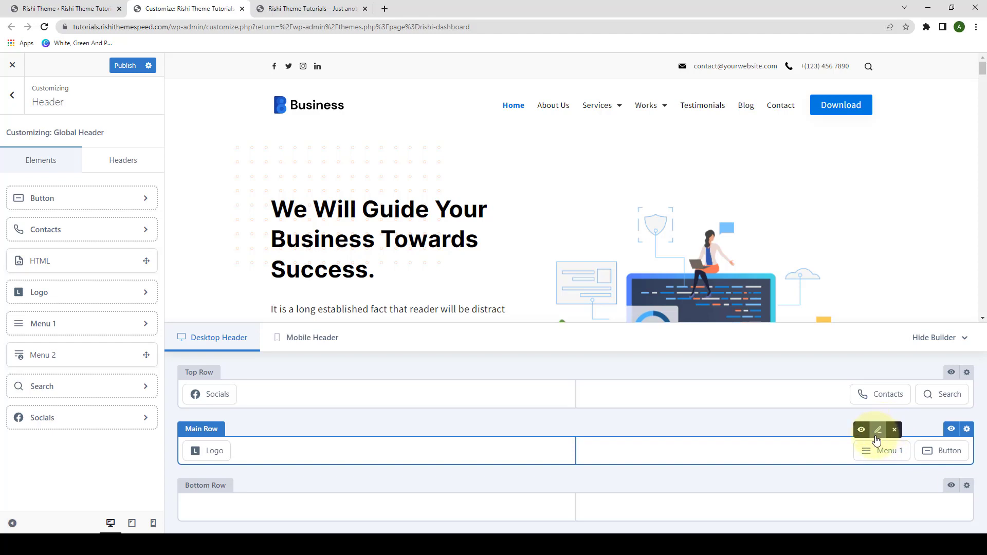
{"action": "mouse_move", "coordinate": [192, 450]}
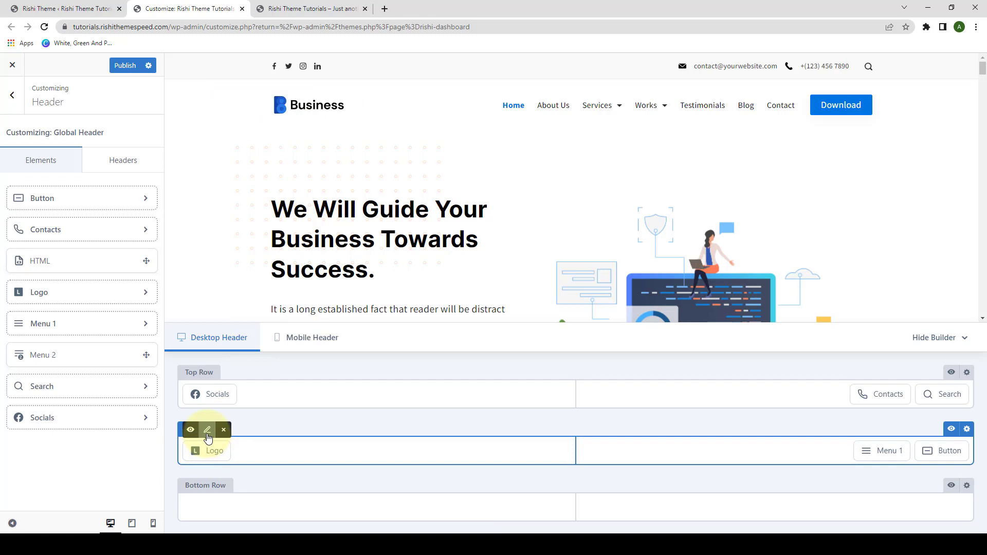
{"action": "left_click", "coordinate": [208, 431]}
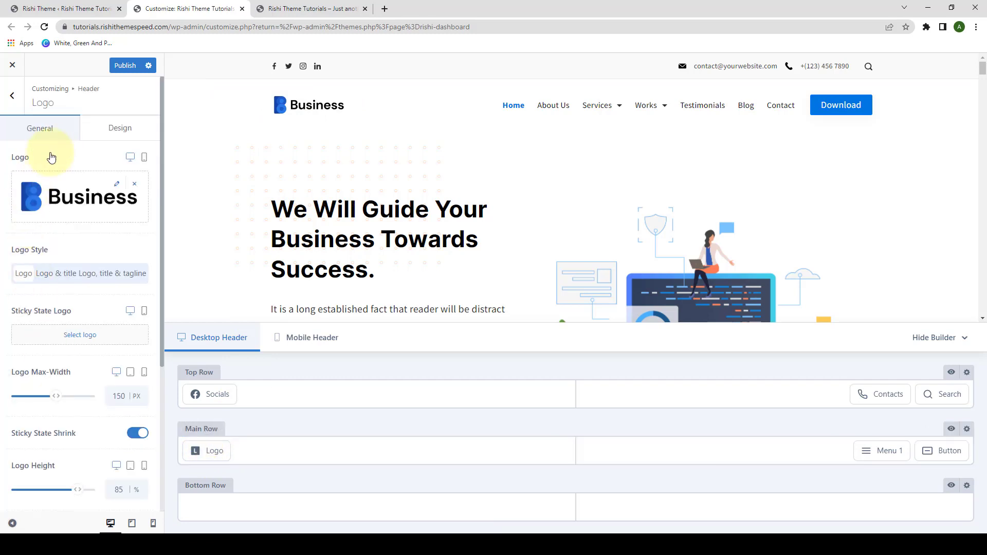
{"action": "scroll", "coordinate": [62, 282], "scroll_direction": "down", "scroll_amount": 2}
{"action": "scroll", "coordinate": [70, 408], "scroll_direction": "up", "scroll_amount": 2}
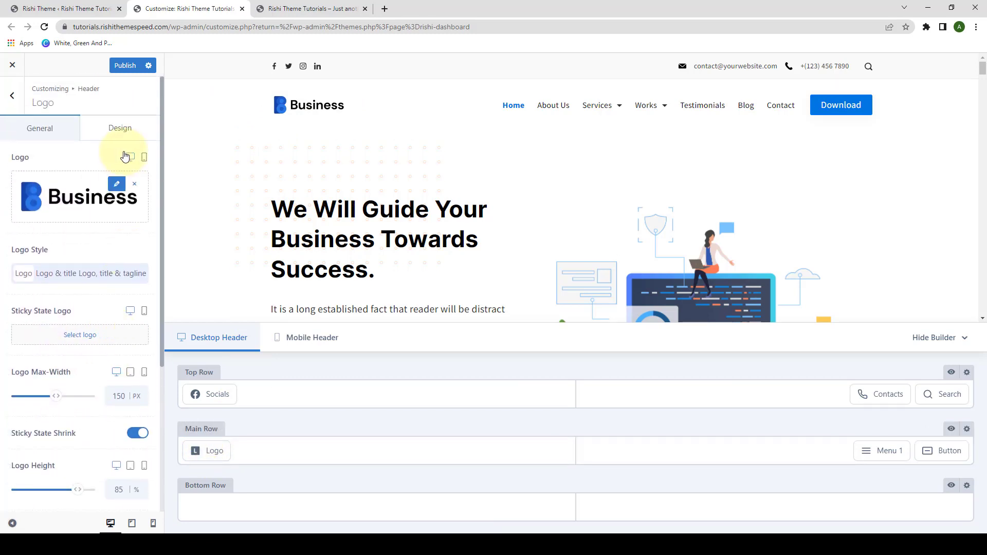
{"action": "left_click", "coordinate": [130, 135]}
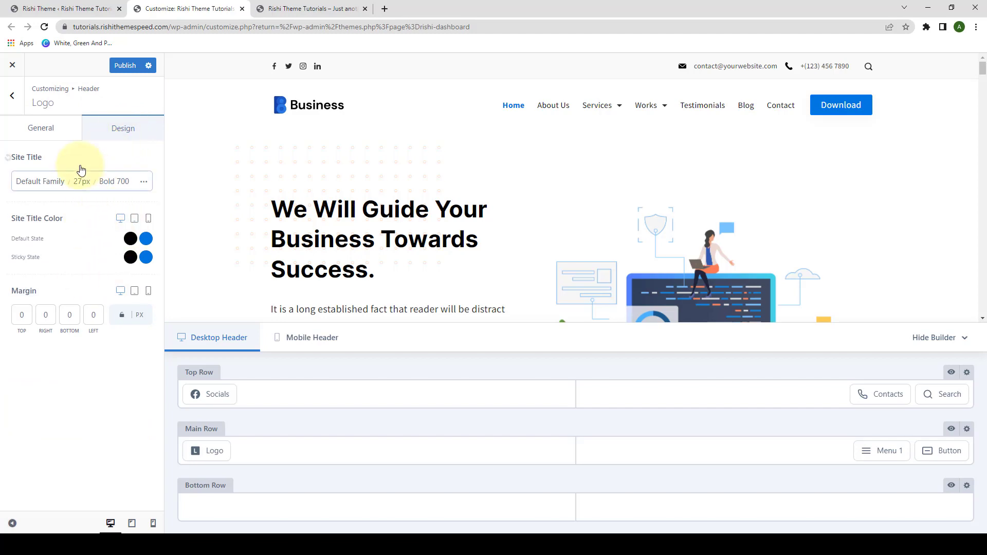
{"action": "left_click", "coordinate": [70, 137]}
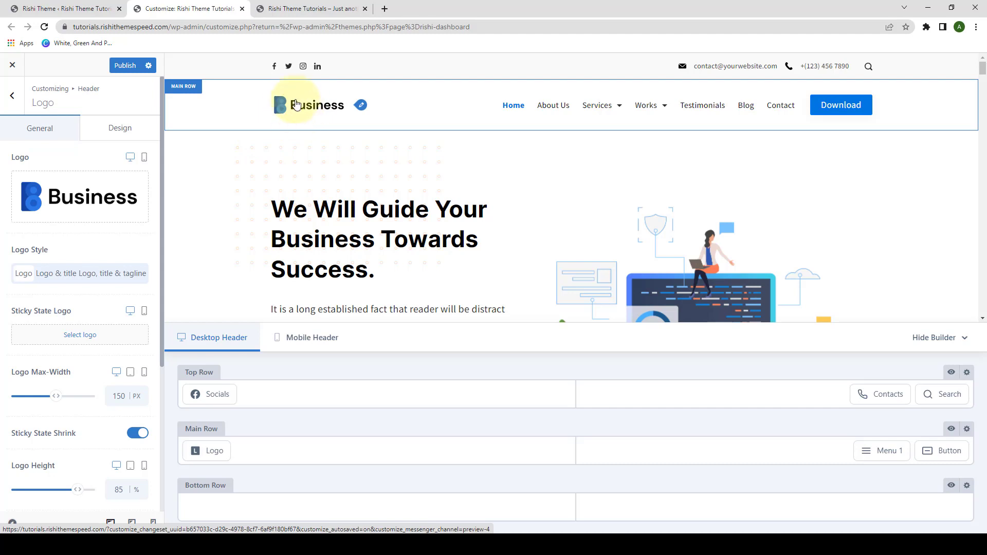
Step: Remove the current desktop logo and replace it with the blue B image Business-Logo.png22.png from the media library
{"action": "left_click", "coordinate": [132, 185]}
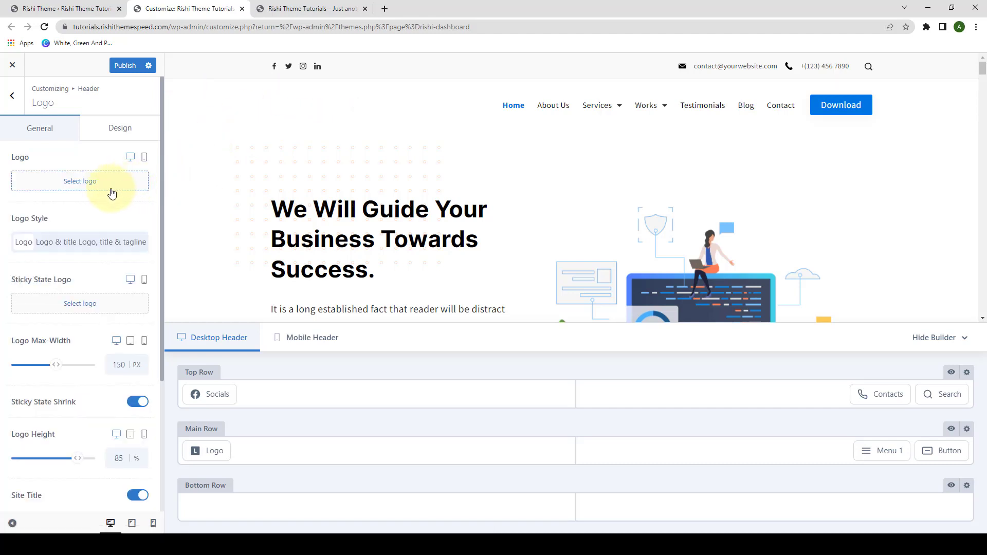
{"action": "left_click", "coordinate": [95, 190]}
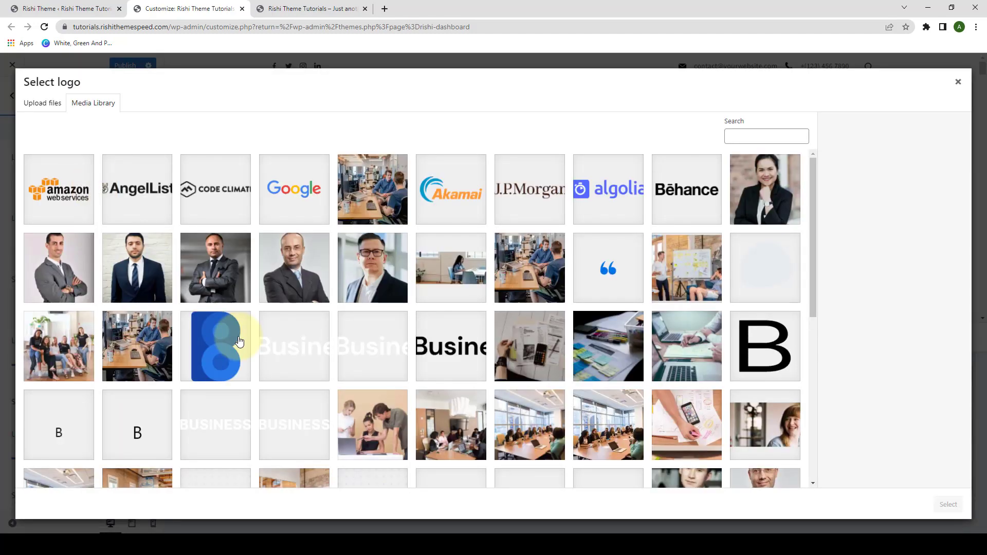
{"action": "left_click", "coordinate": [231, 340]}
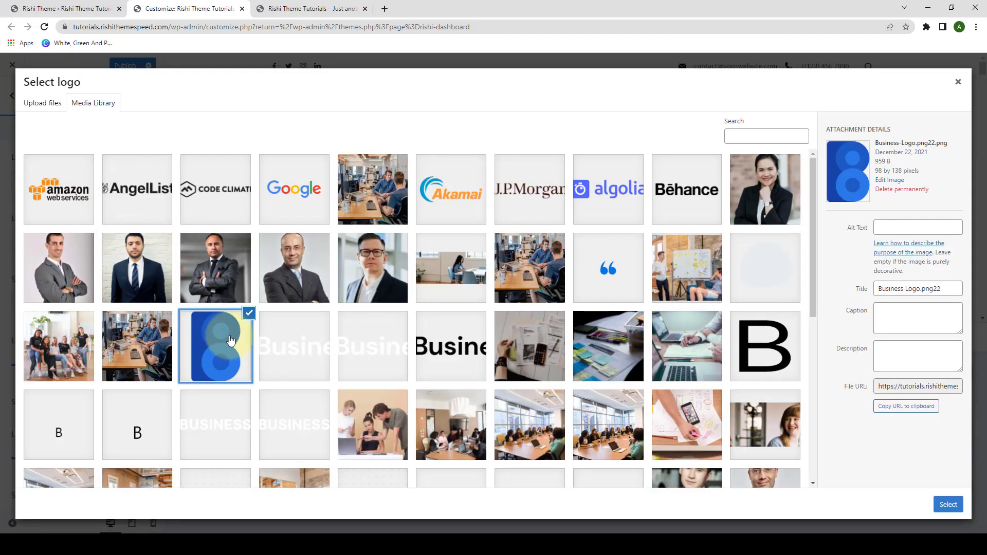
{"action": "left_click", "coordinate": [948, 504]}
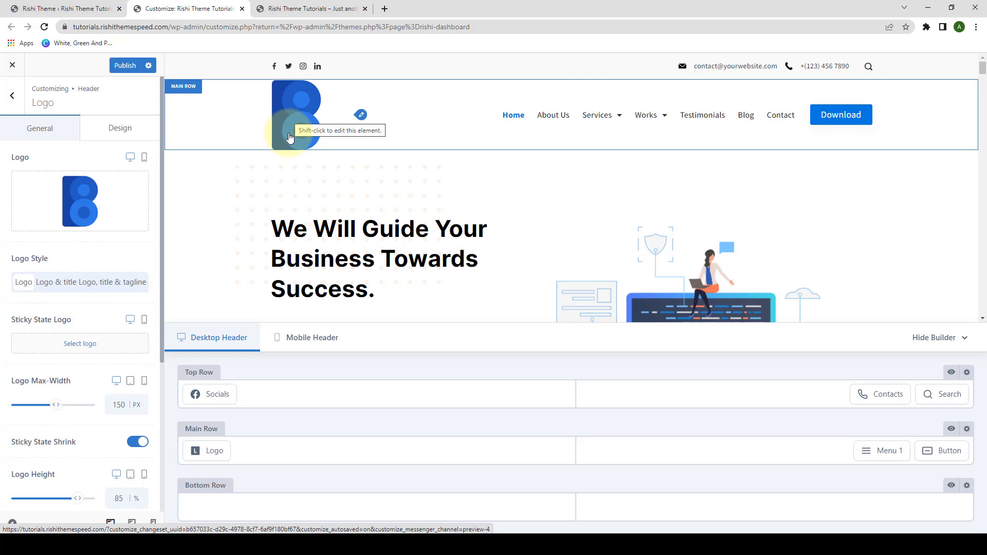
Step: Set the desktop Logo Max-Width to 42 px and check the logo in the normal and sticky header preview
{"action": "scroll", "coordinate": [70, 337], "scroll_direction": "down", "scroll_amount": 3}
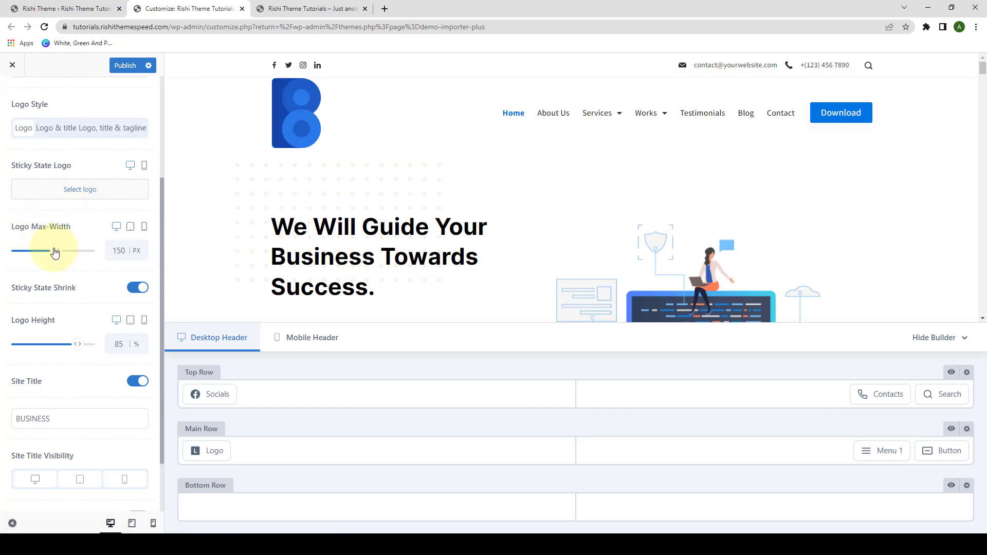
{"action": "left_click_drag", "start_coordinate": [55, 255], "coordinate": [23, 255]}
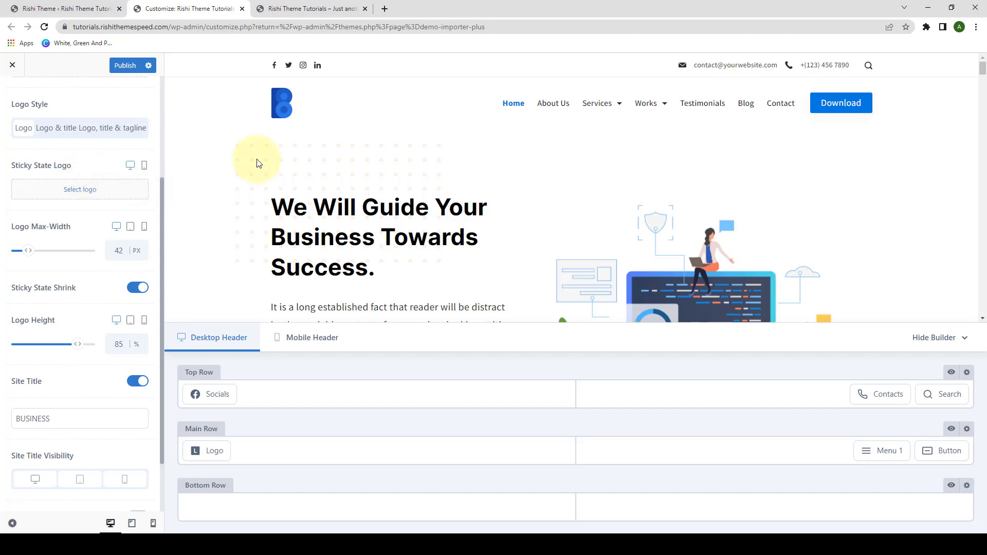
{"action": "scroll", "coordinate": [259, 160], "scroll_direction": "down", "scroll_amount": 4}
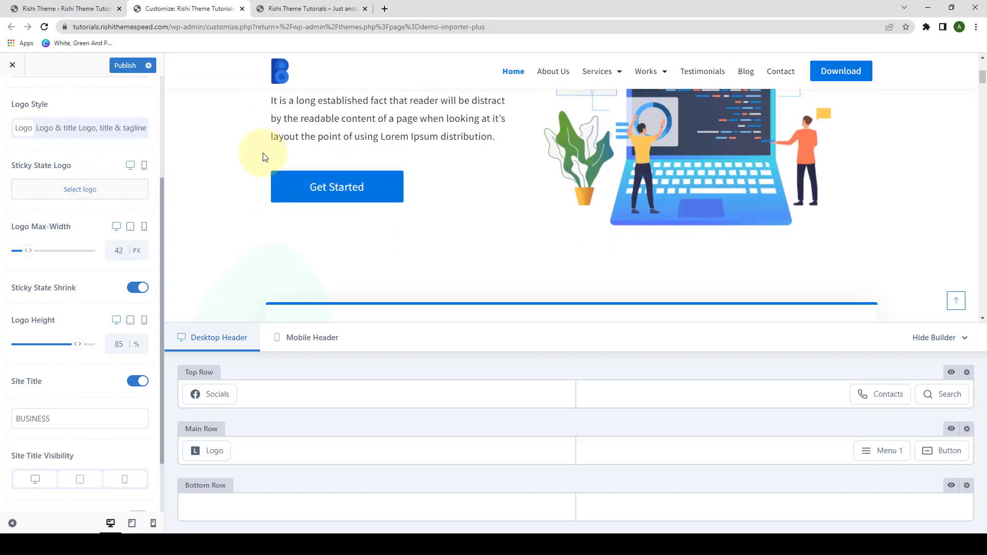
{"action": "scroll", "coordinate": [263, 157], "scroll_direction": "down", "scroll_amount": 1}
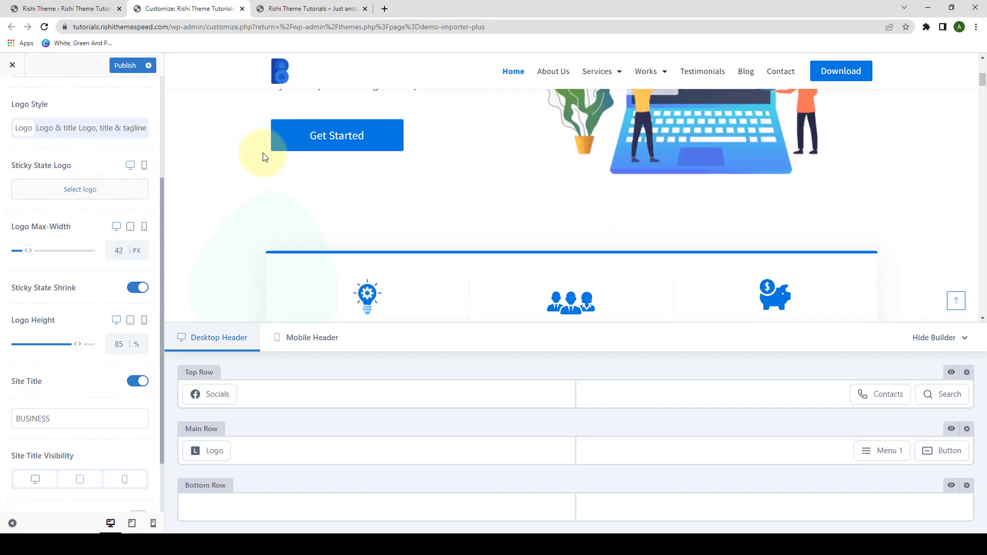
{"action": "scroll", "coordinate": [263, 157], "scroll_direction": "up", "scroll_amount": 5}
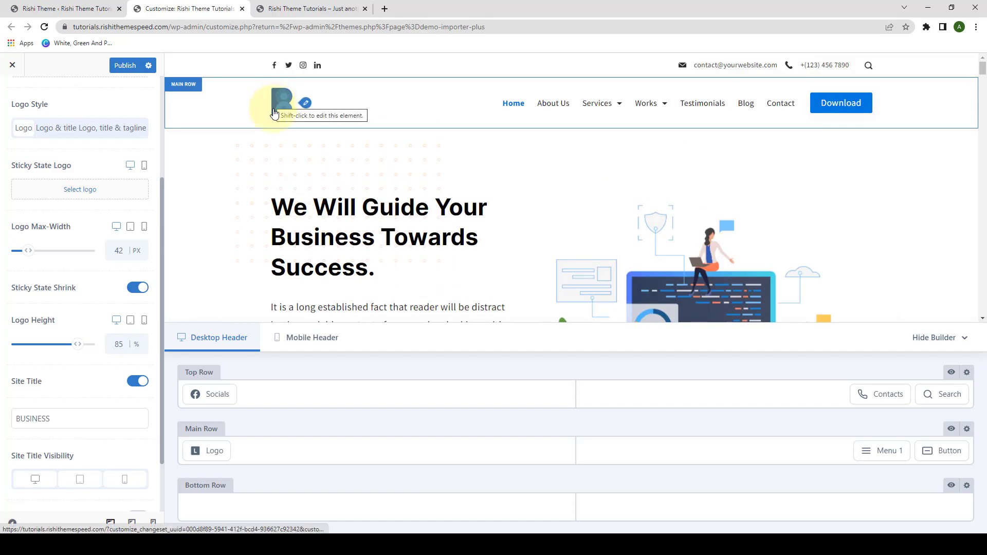
Step: Set Business-Logo.png from the media library as the desktop Sticky State Logo and check it in the normal and sticky header preview
{"action": "scroll", "coordinate": [269, 159], "scroll_direction": "down", "scroll_amount": 3}
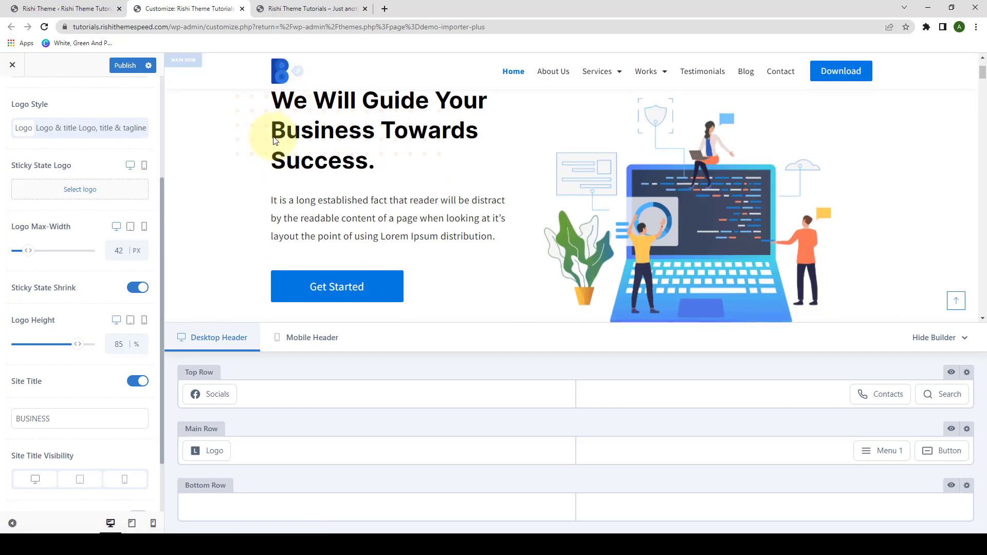
{"action": "scroll", "coordinate": [277, 118], "scroll_direction": "up", "scroll_amount": 3}
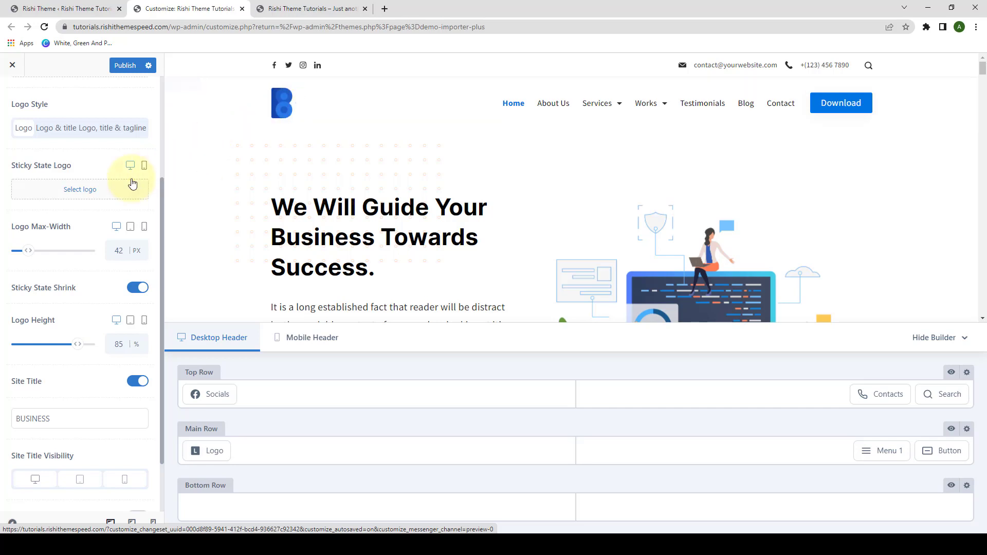
{"action": "left_click", "coordinate": [107, 193]}
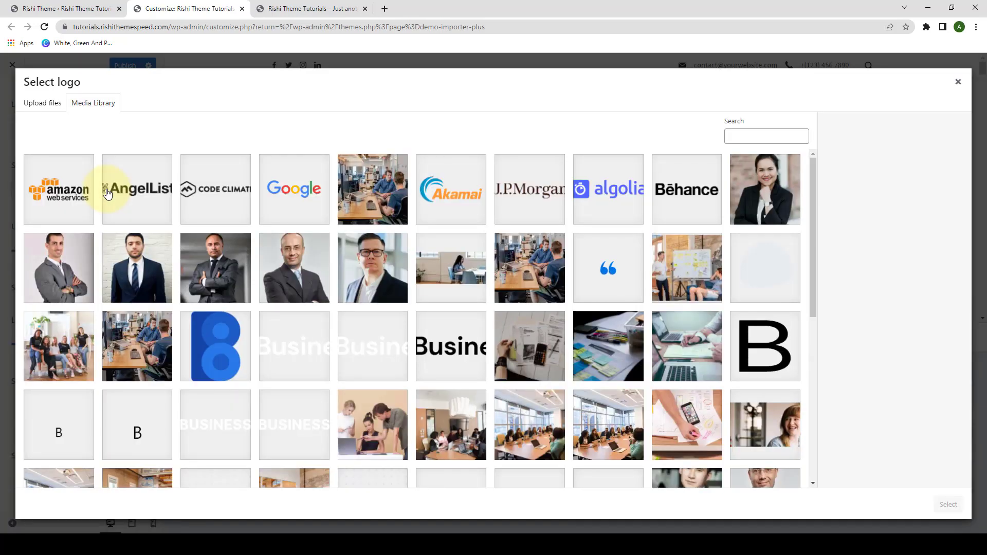
{"action": "left_click", "coordinate": [445, 346]}
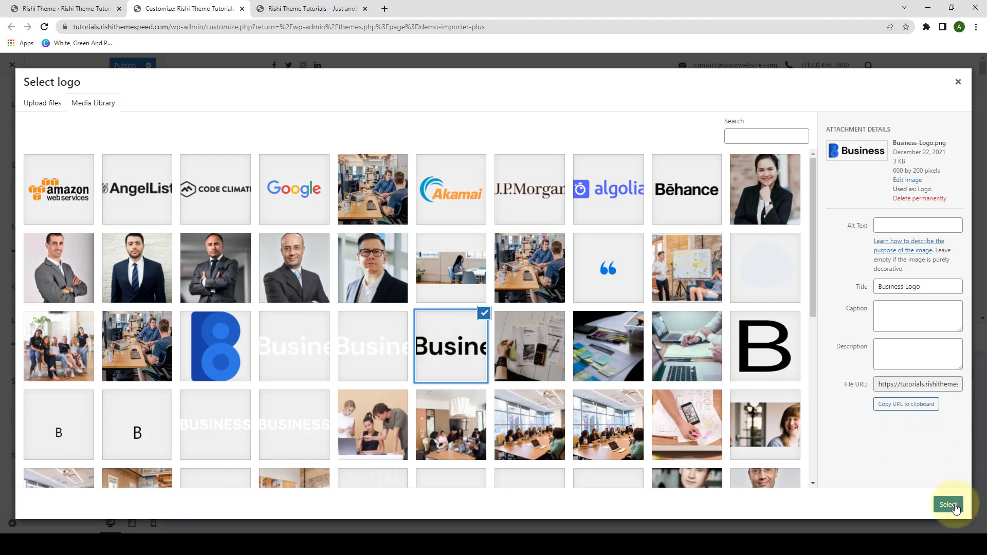
{"action": "left_click", "coordinate": [948, 505]}
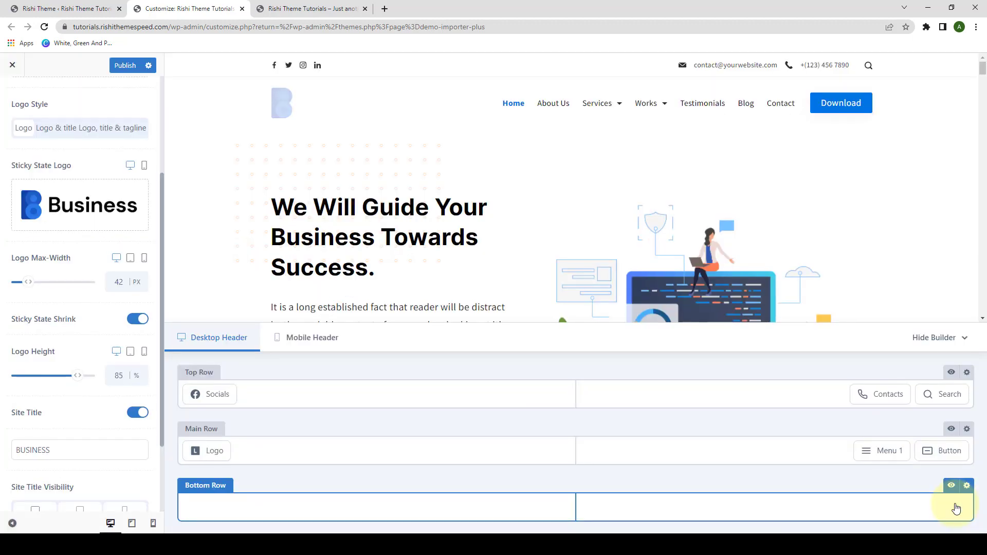
{"action": "scroll", "coordinate": [137, 214], "scroll_direction": "down", "scroll_amount": 1}
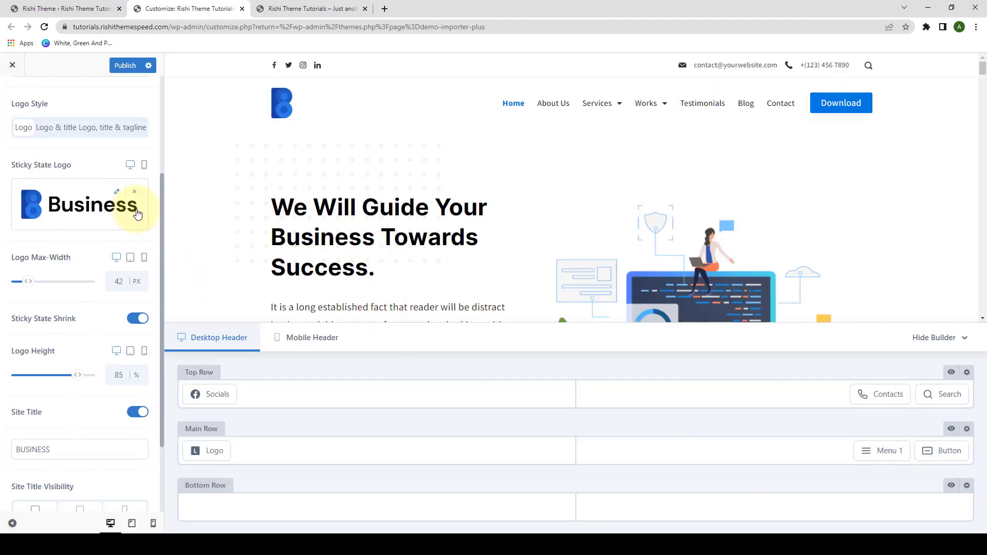
{"action": "scroll", "coordinate": [285, 123], "scroll_direction": "down", "scroll_amount": 3}
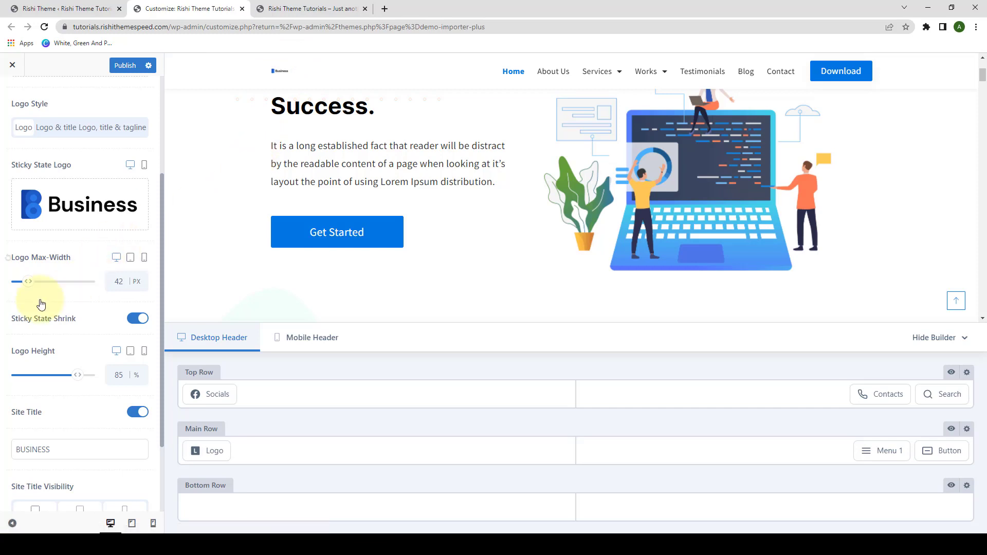
{"action": "scroll", "coordinate": [27, 279], "scroll_direction": "down", "scroll_amount": 2}
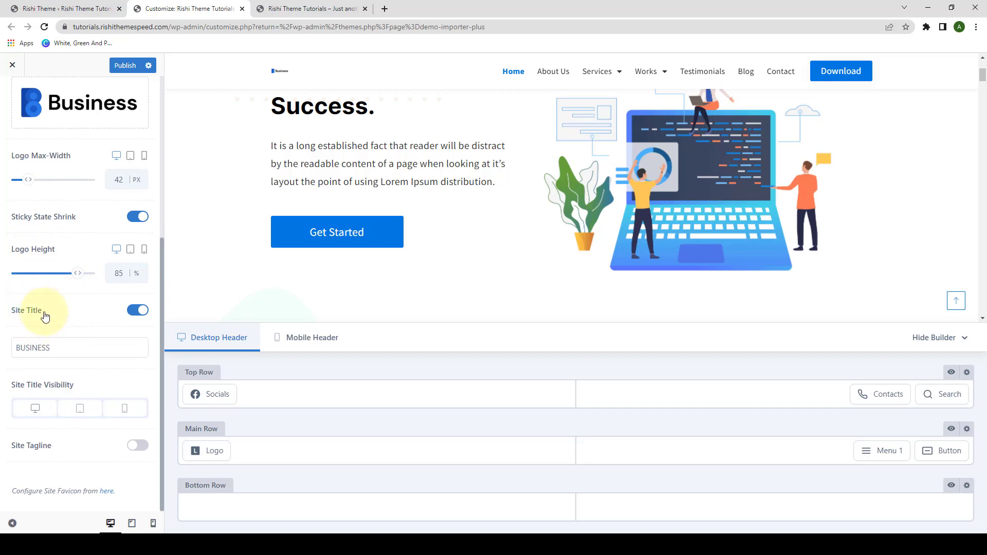
{"action": "scroll", "coordinate": [215, 276], "scroll_direction": "up", "scroll_amount": 5}
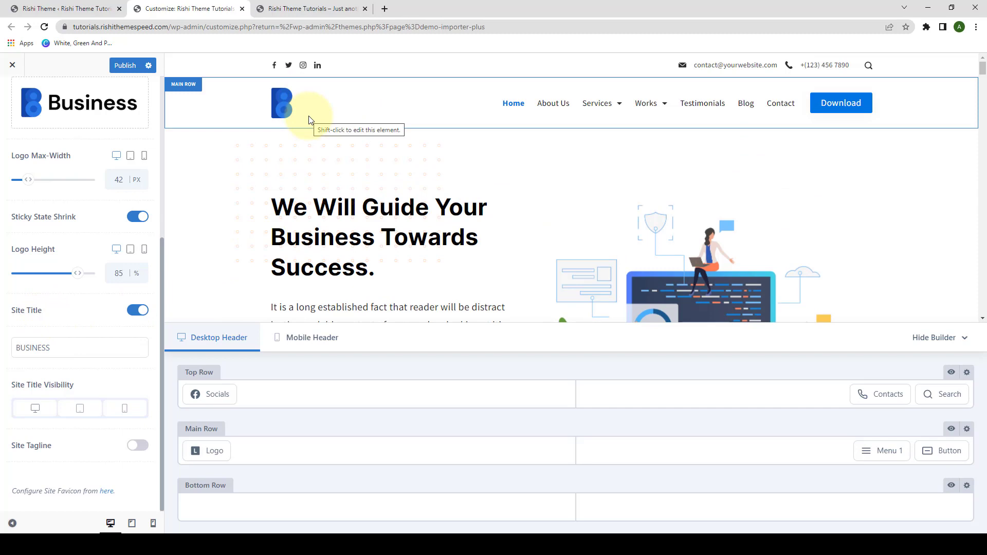
Step: Set the Logo Style to Logo & title and look over the Site Title text and its visibility options
{"action": "scroll", "coordinate": [89, 269], "scroll_direction": "up", "scroll_amount": 5}
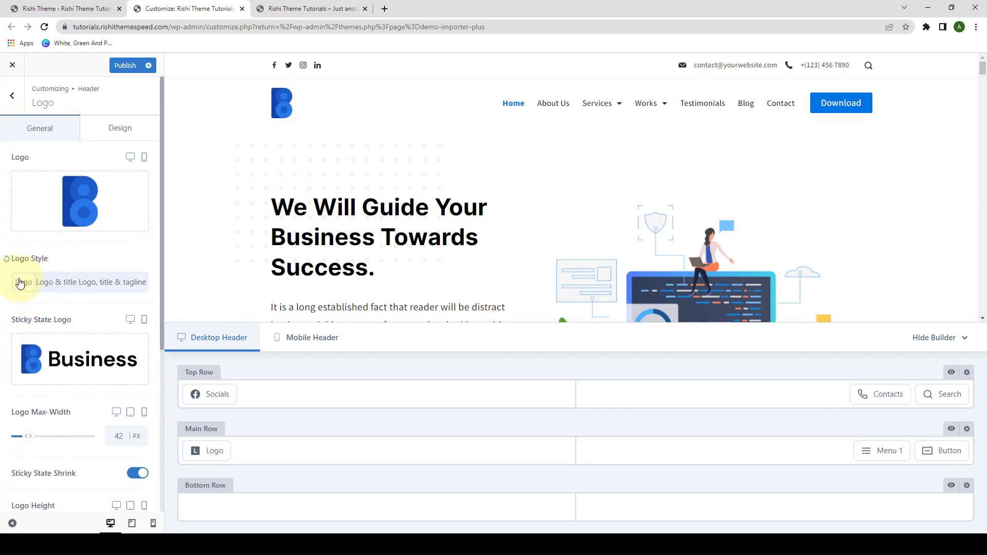
{"action": "left_click", "coordinate": [23, 287]}
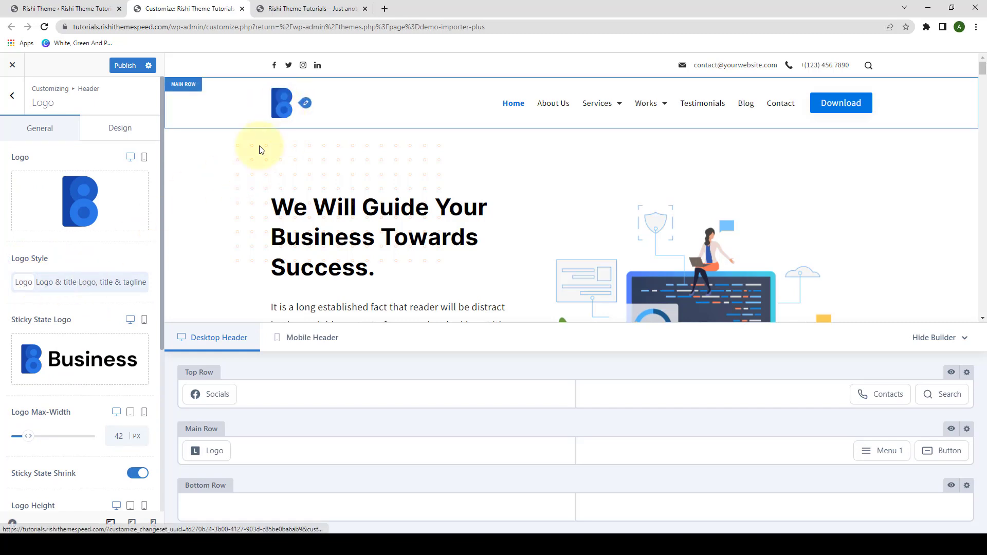
{"action": "left_click", "coordinate": [76, 286]}
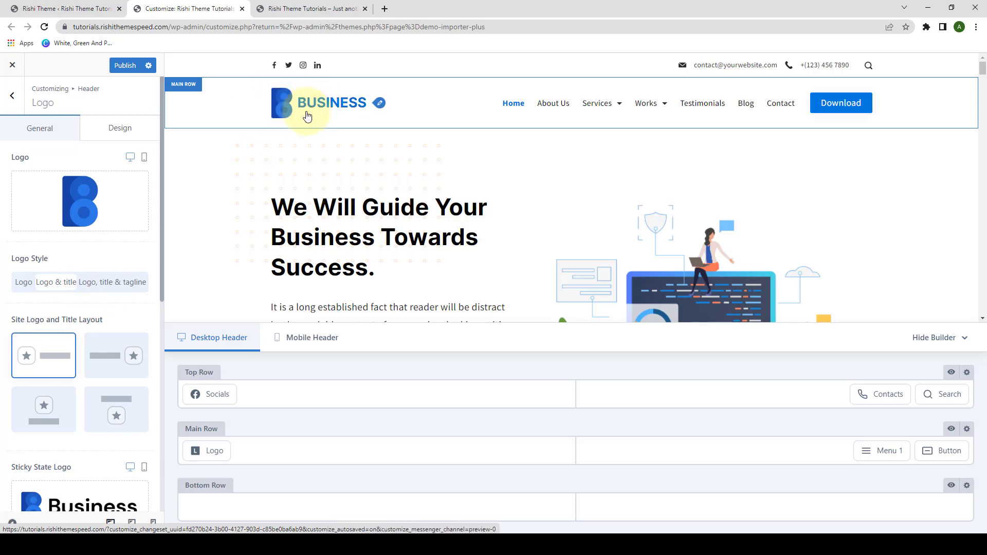
{"action": "scroll", "coordinate": [142, 303], "scroll_direction": "down", "scroll_amount": 8}
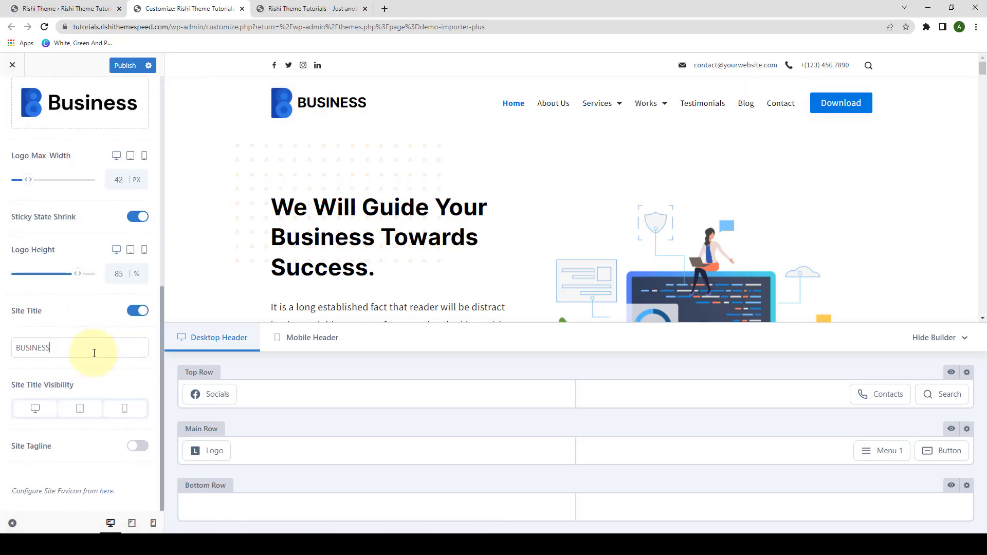
{"action": "left_click_drag", "start_coordinate": [93, 348], "coordinate": [12, 353]}
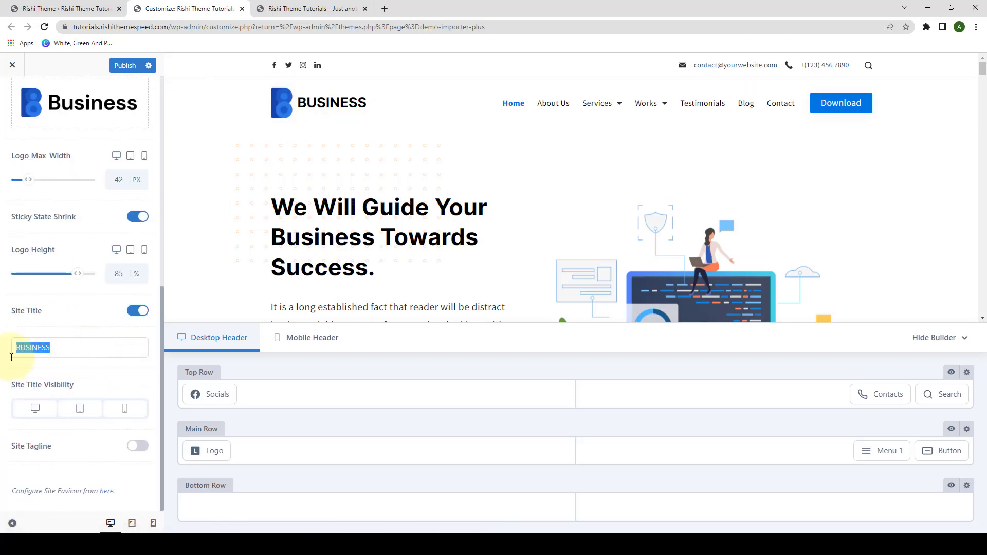
{"action": "left_click", "coordinate": [69, 349]}
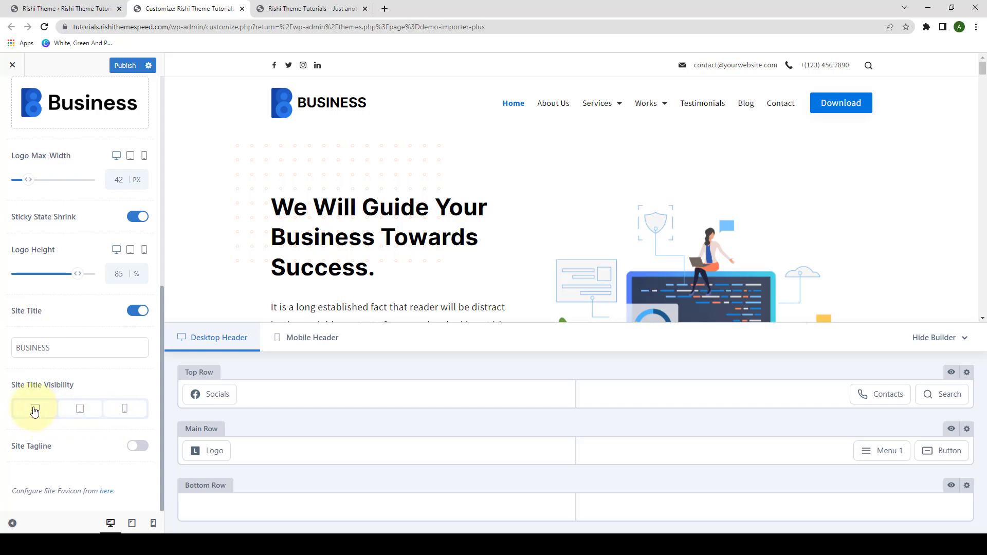
Step: Try the other site logo and title layouts, including Title & Logo, and return to the Logo & Title layout
{"action": "scroll", "coordinate": [105, 408], "scroll_direction": "up", "scroll_amount": 7}
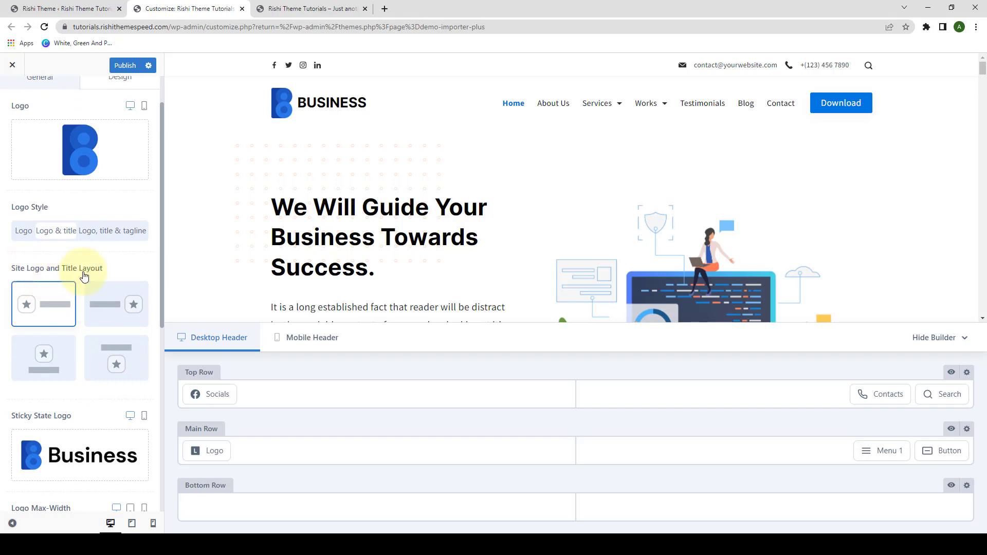
{"action": "left_click", "coordinate": [104, 307]}
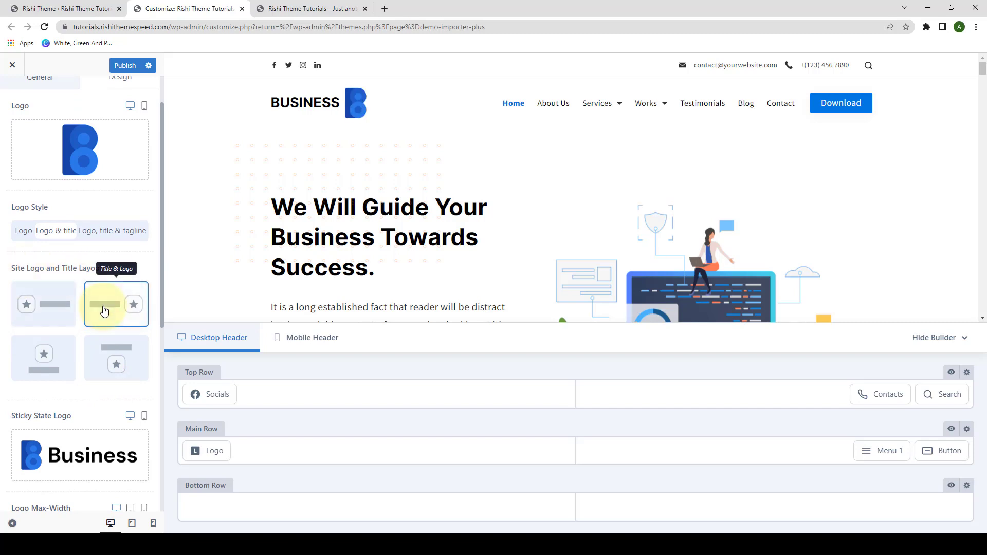
{"action": "left_click", "coordinate": [115, 361]}
{"action": "left_click", "coordinate": [72, 357]}
{"action": "left_click", "coordinate": [69, 313]}
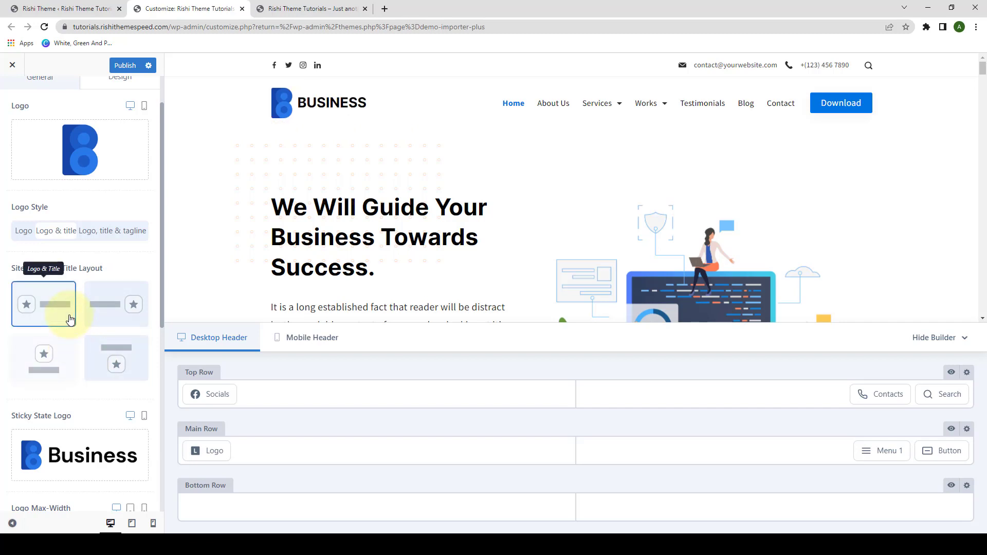
Step: Set the Logo Style to Logo, title & tagline and enable the Site Tagline
{"action": "left_click", "coordinate": [128, 237]}
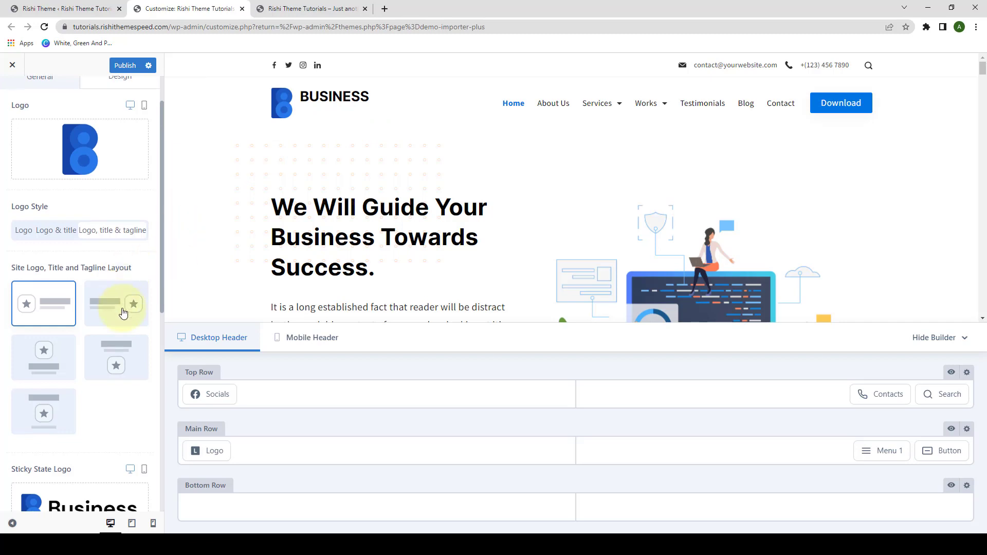
{"action": "scroll", "coordinate": [122, 308], "scroll_direction": "down", "scroll_amount": 8}
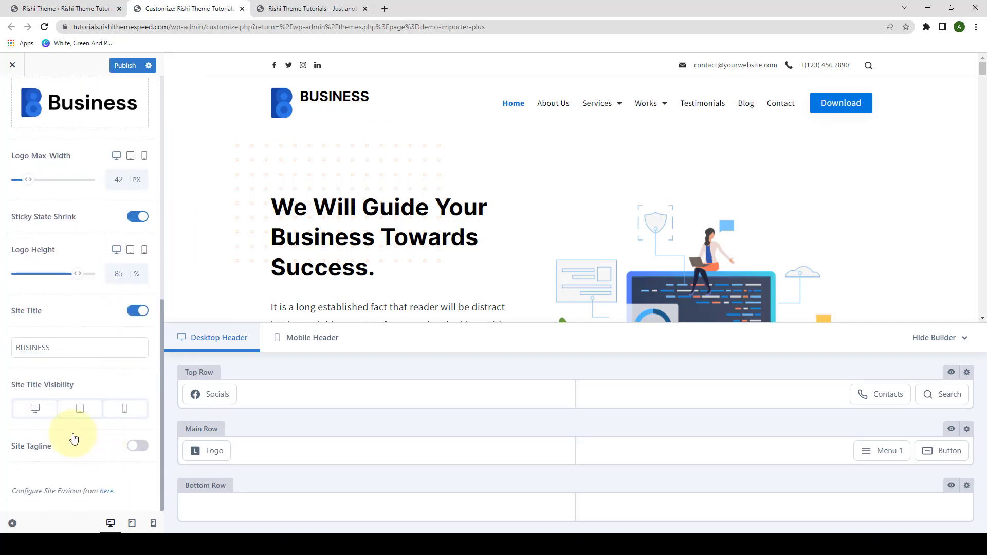
{"action": "left_click", "coordinate": [139, 446]}
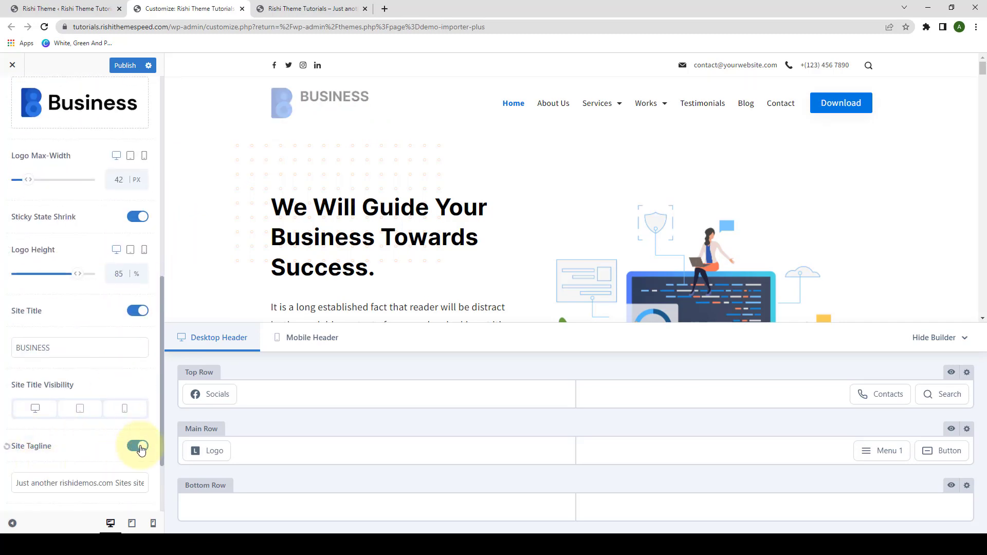
Step: Shorten the Site Tagline text to "Just another rishidemos.com"
{"action": "scroll", "coordinate": [139, 450], "scroll_direction": "down", "scroll_amount": 2}
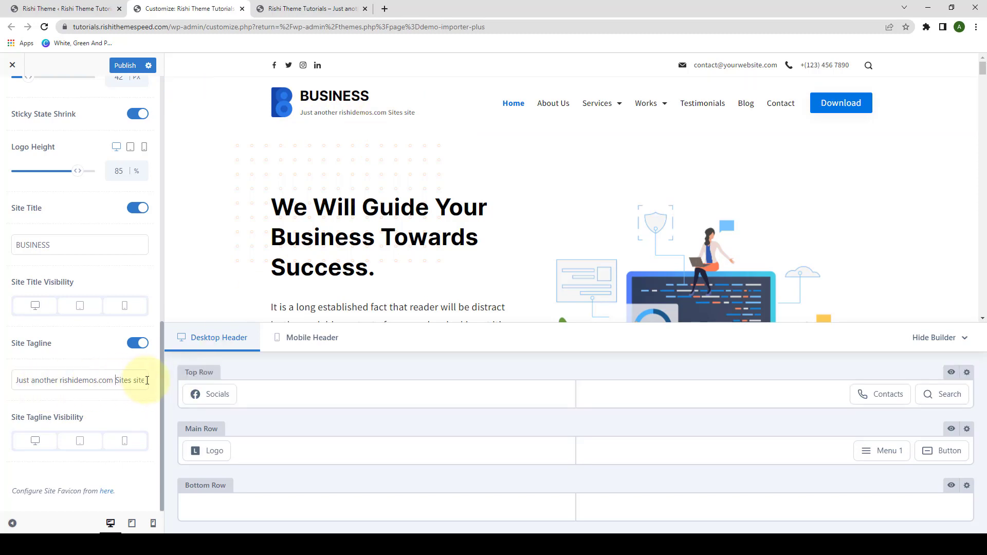
{"action": "left_click_drag", "start_coordinate": [147, 380], "coordinate": [114, 380]}
{"action": "type", "text": "e"}
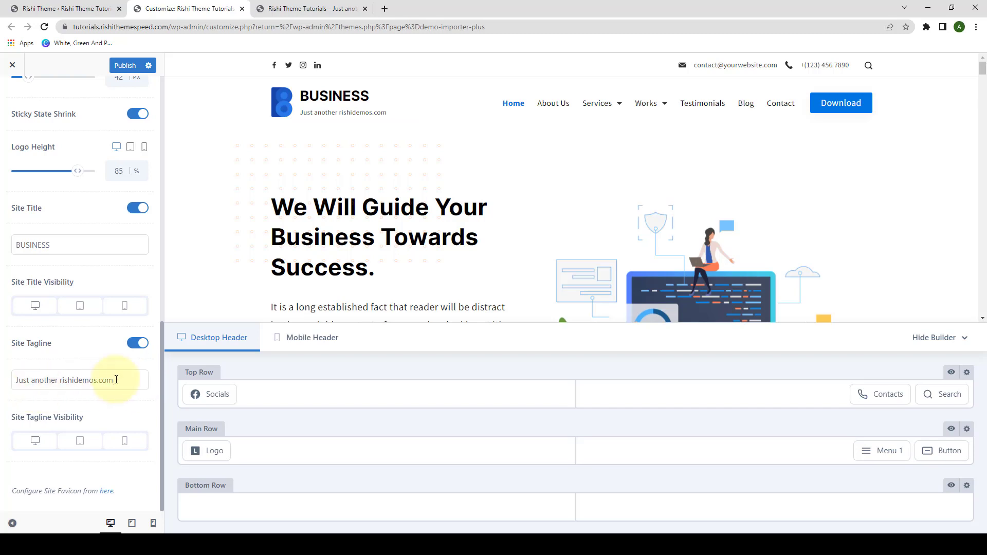
Step: Try the other logo, title and tagline layouts, including Title Logo Tagline, and return to Logo & Title Tagline
{"action": "scroll", "coordinate": [116, 387], "scroll_direction": "up", "scroll_amount": 8}
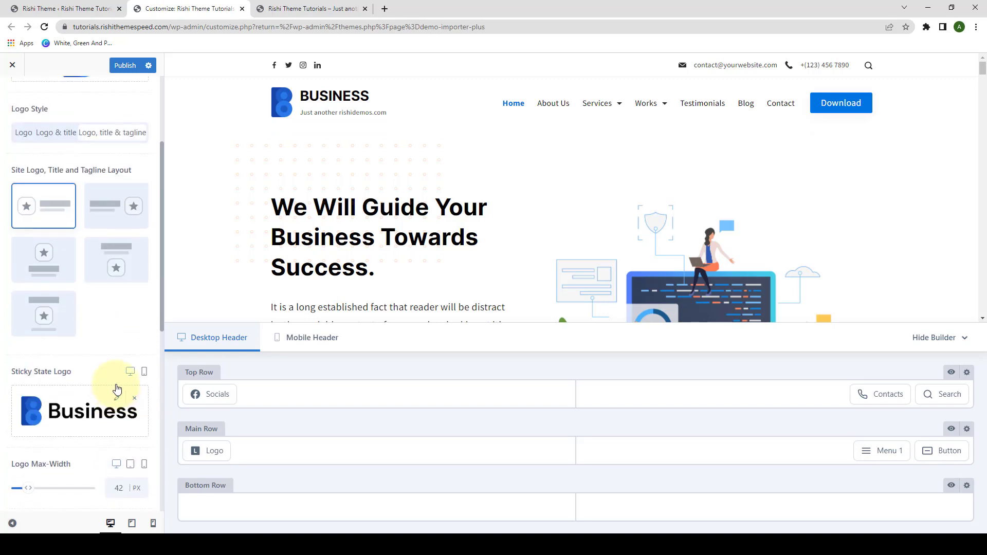
{"action": "left_click", "coordinate": [110, 203]}
{"action": "left_click", "coordinate": [106, 262]}
{"action": "left_click", "coordinate": [44, 260]}
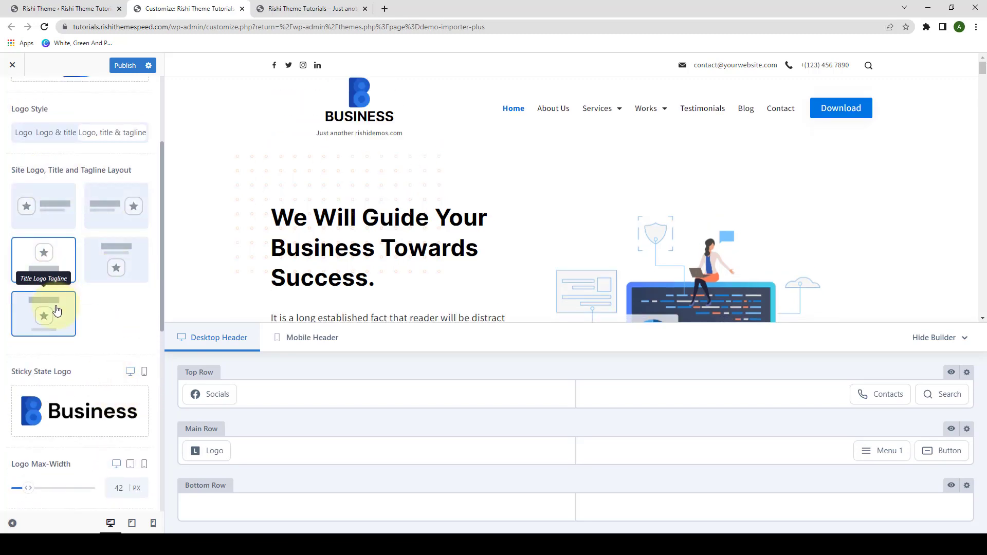
{"action": "left_click", "coordinate": [44, 308]}
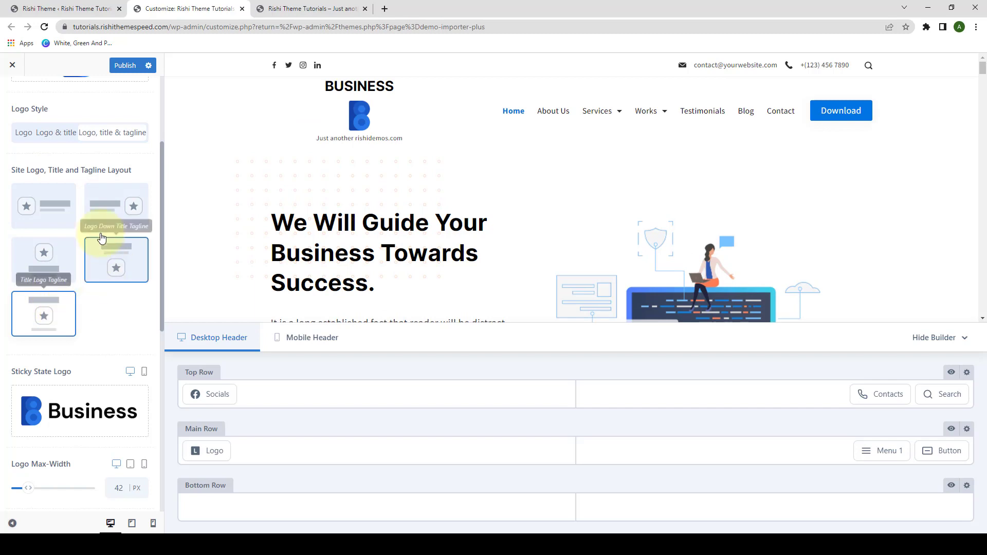
{"action": "left_click", "coordinate": [62, 224]}
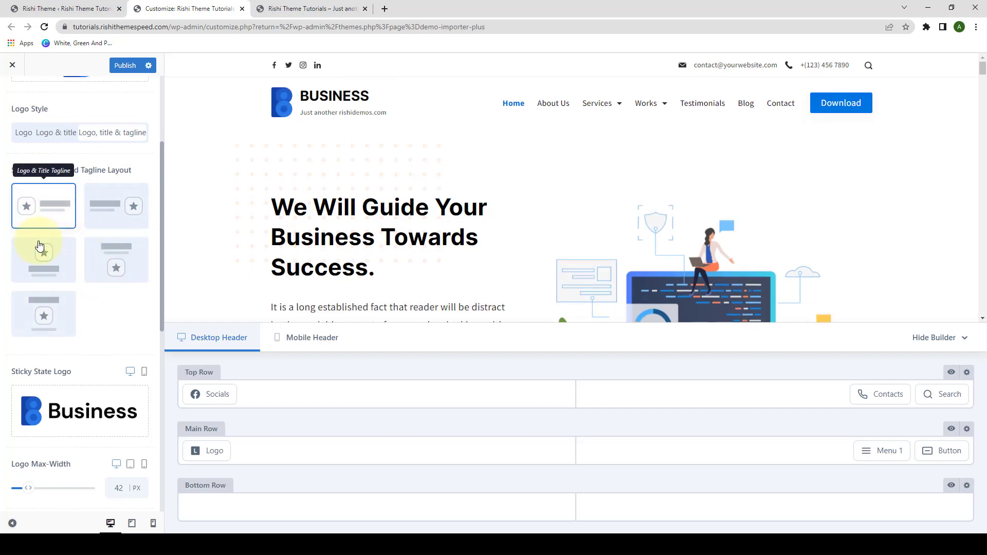
Step: Limit the Site Tagline visibility to desktop and hide the Site Title on mobile
{"action": "scroll", "coordinate": [110, 330], "scroll_direction": "down", "scroll_amount": 3}
{"action": "scroll", "coordinate": [111, 322], "scroll_direction": "down", "scroll_amount": 5}
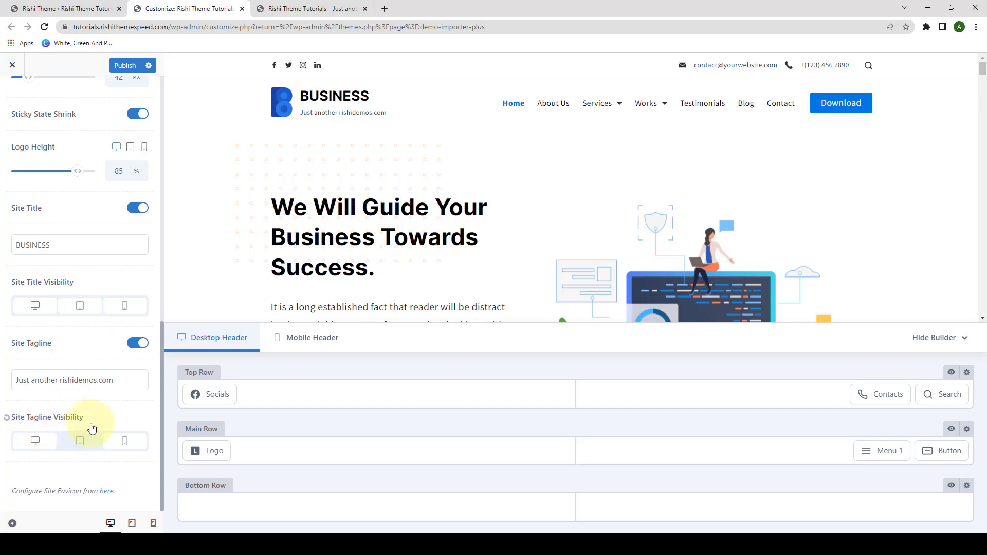
{"action": "left_click", "coordinate": [131, 443]}
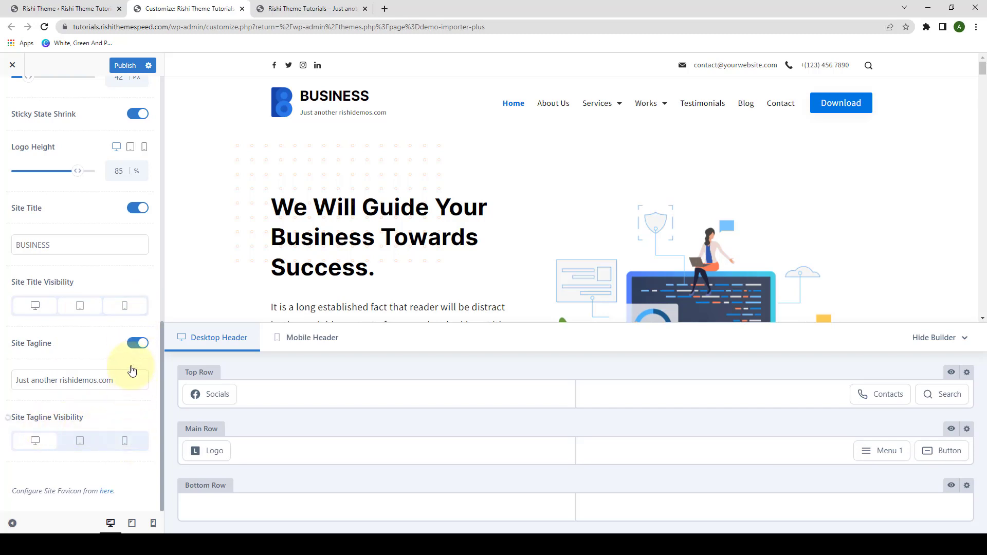
{"action": "left_click", "coordinate": [131, 308]}
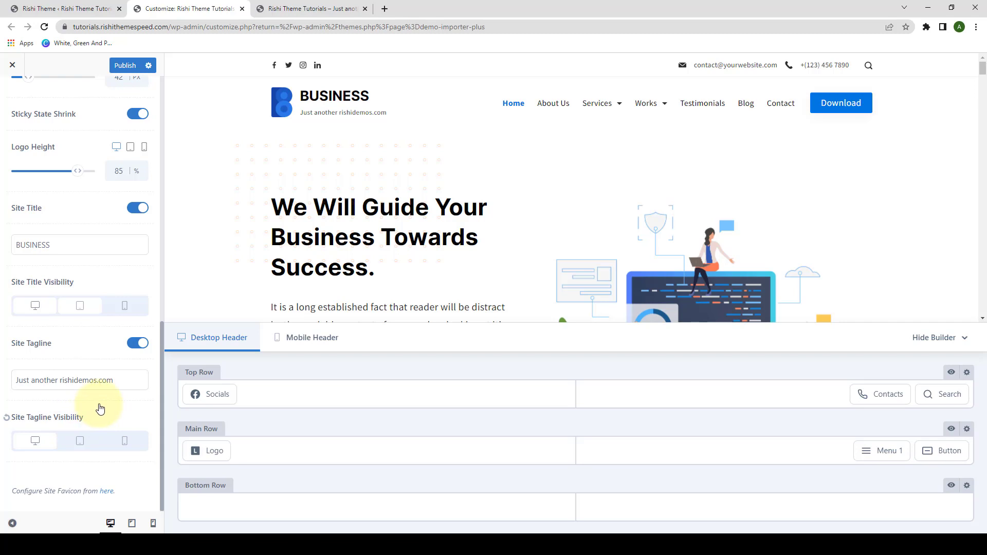
Step: Check the header logo in the tablet, mobile and desktop previews and publish the changes
{"action": "left_click", "coordinate": [132, 524]}
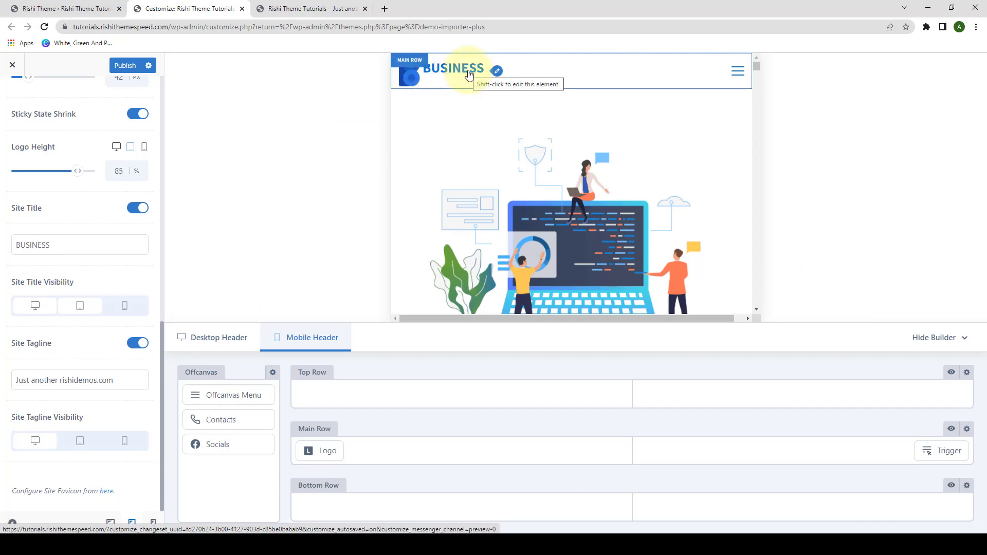
{"action": "left_click", "coordinate": [153, 524]}
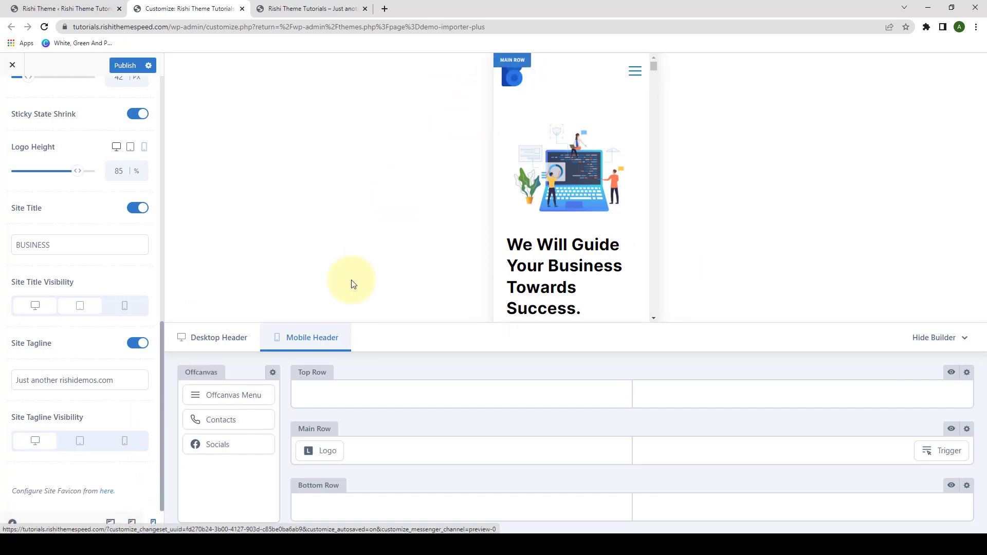
{"action": "left_click", "coordinate": [110, 523]}
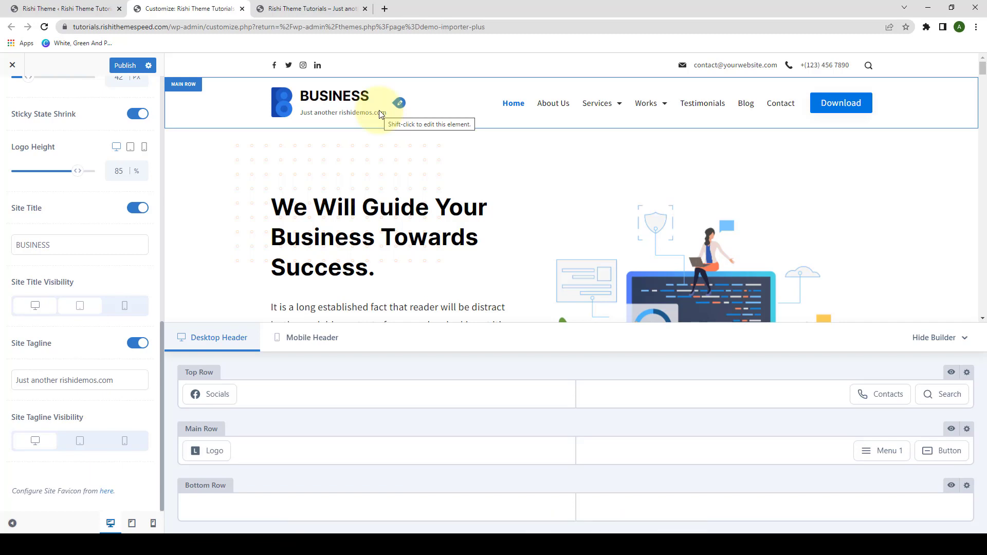
{"action": "left_click", "coordinate": [127, 66]}
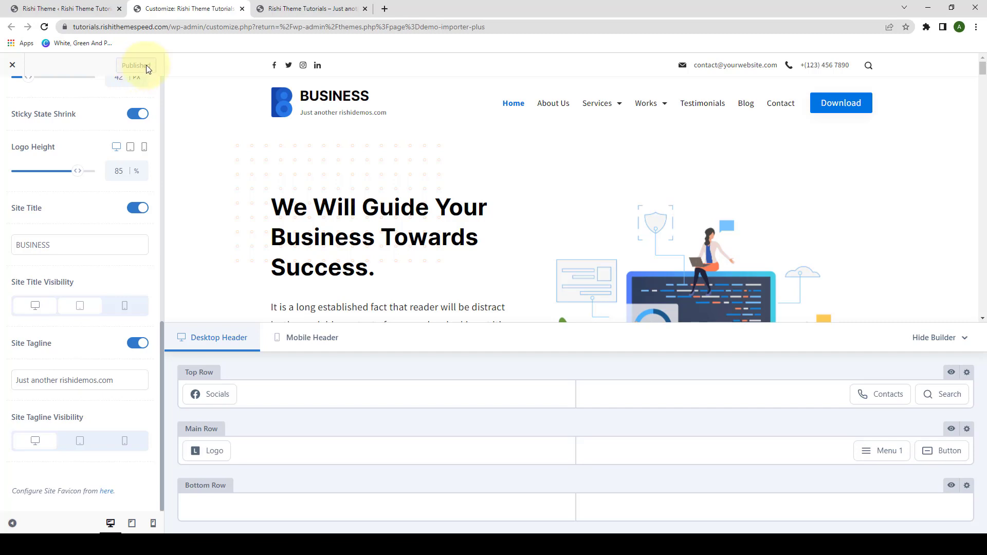
Step: Open the settings of the Menu 1 element in the header's main row
{"action": "mouse_move", "coordinate": [890, 452]}
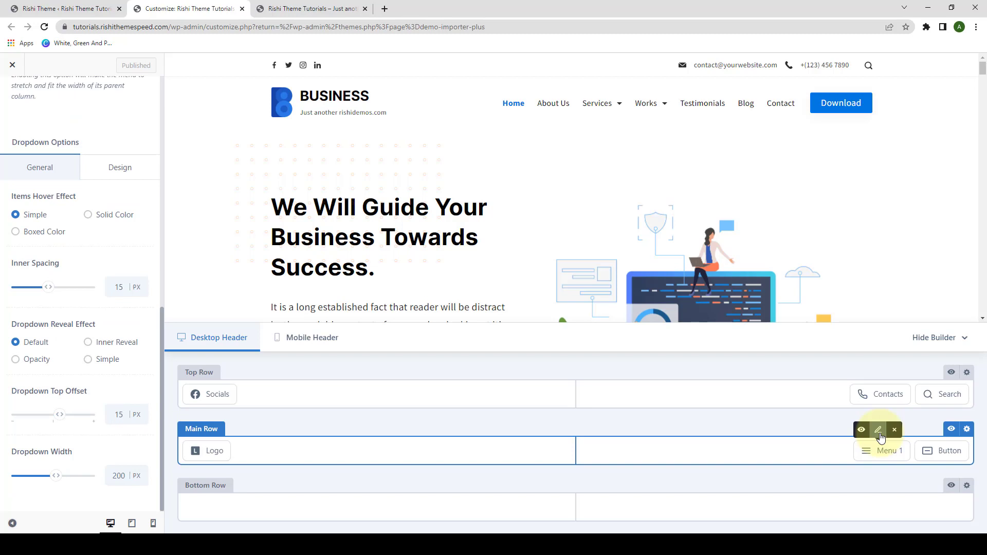
{"action": "scroll", "coordinate": [126, 246], "scroll_direction": "up", "scroll_amount": 6}
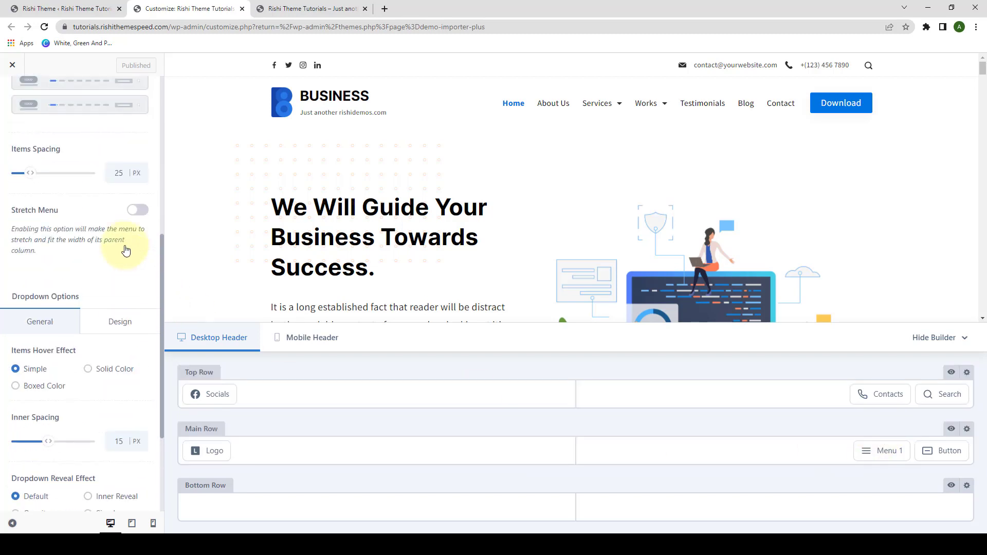
{"action": "scroll", "coordinate": [125, 248], "scroll_direction": "up", "scroll_amount": 4}
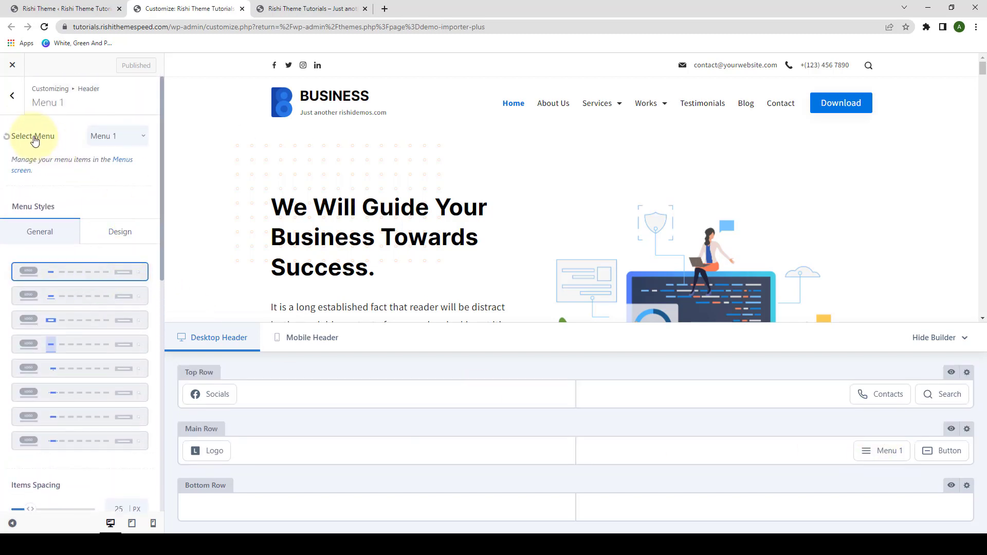
Step: Try the Default menu as the header menu and return the selection to Menu 1
{"action": "left_click", "coordinate": [118, 146]}
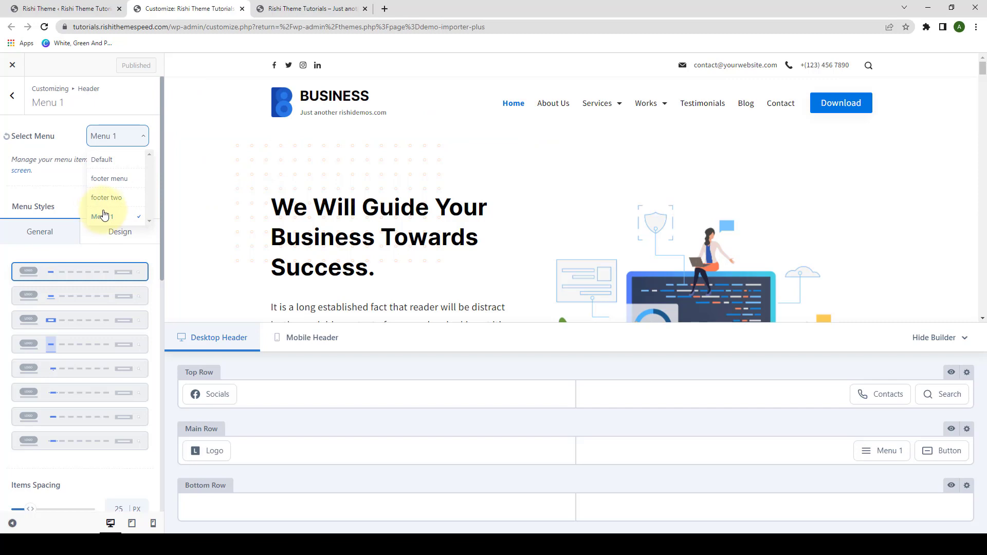
{"action": "left_click", "coordinate": [111, 165]}
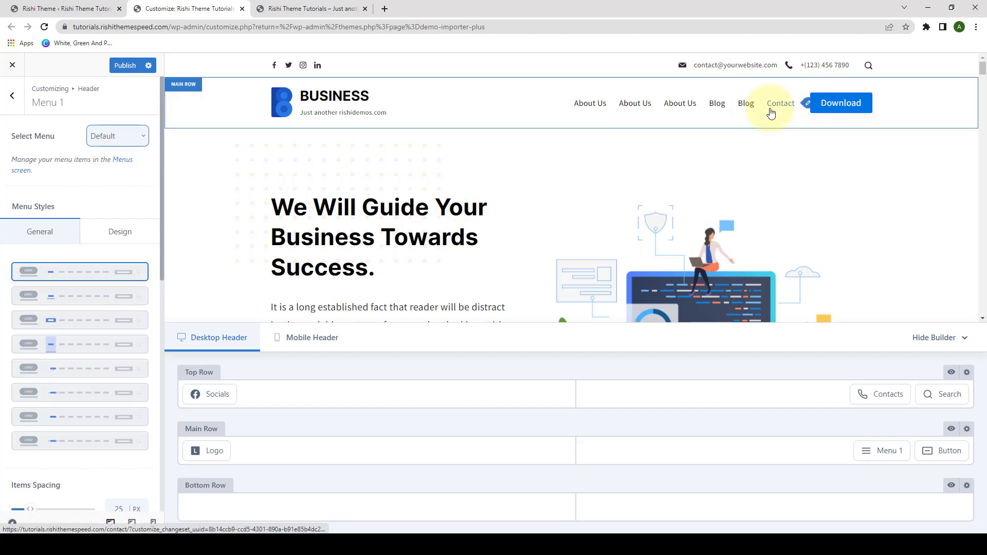
{"action": "left_click", "coordinate": [133, 139]}
{"action": "left_click", "coordinate": [114, 218]}
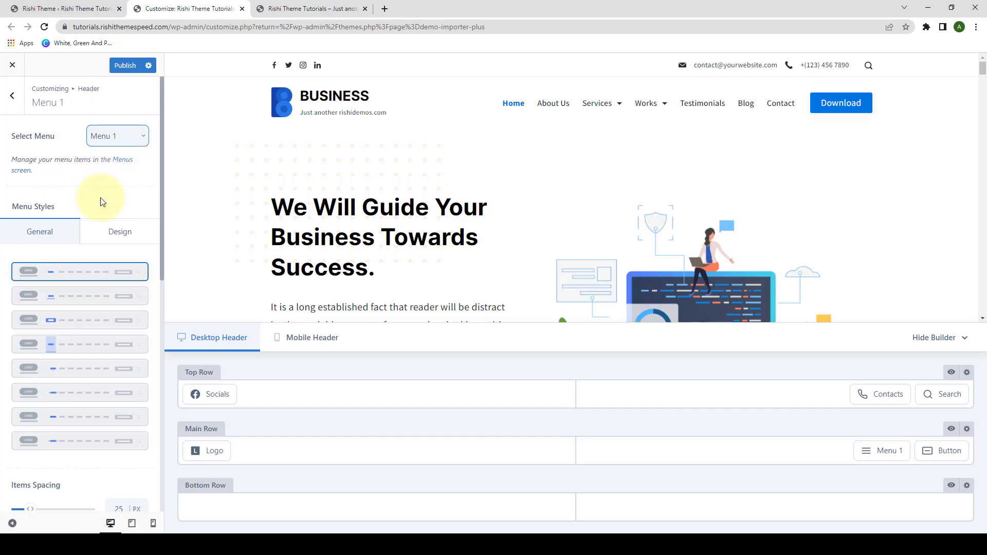
Step: Review the menu style and dropdown options, and check the Services and Works submenus in the preview
{"action": "scroll", "coordinate": [103, 160], "scroll_direction": "down", "scroll_amount": 1}
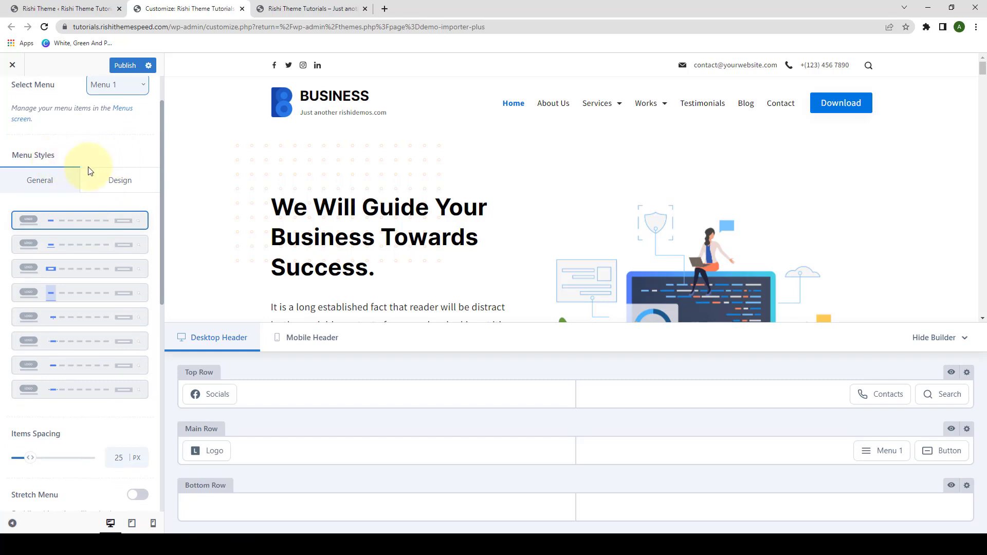
{"action": "scroll", "coordinate": [90, 169], "scroll_direction": "down", "scroll_amount": 8}
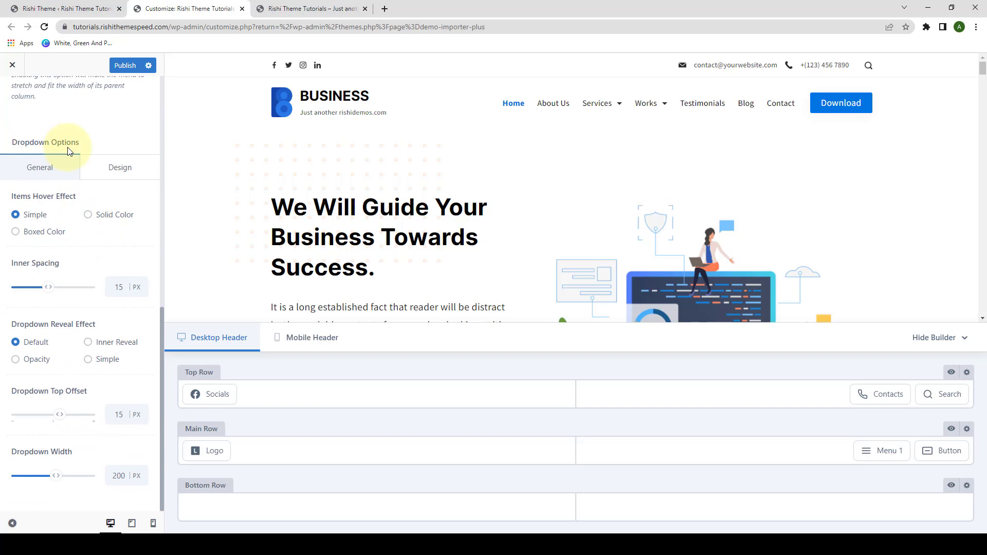
{"action": "scroll", "coordinate": [77, 175], "scroll_direction": "up", "scroll_amount": 8}
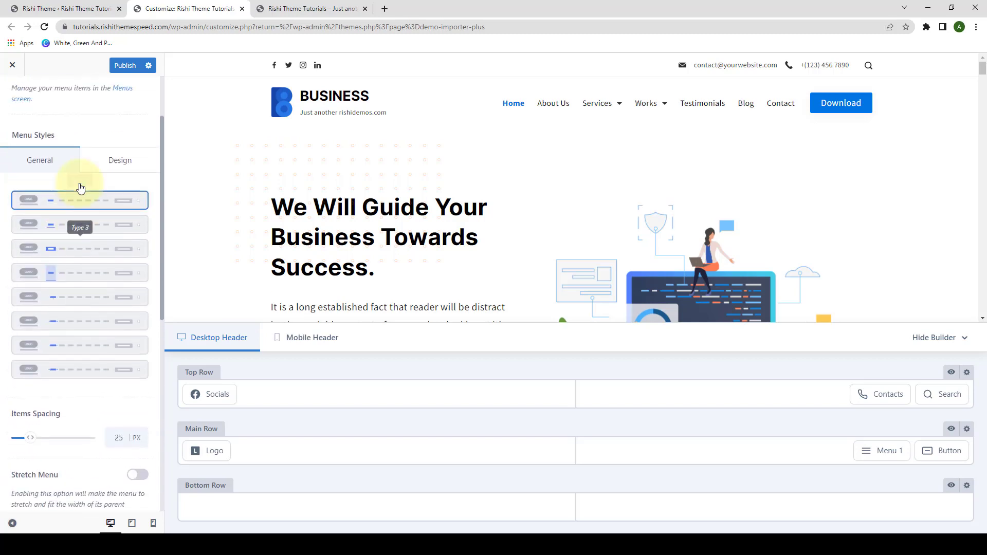
{"action": "scroll", "coordinate": [77, 183], "scroll_direction": "up", "scroll_amount": 1}
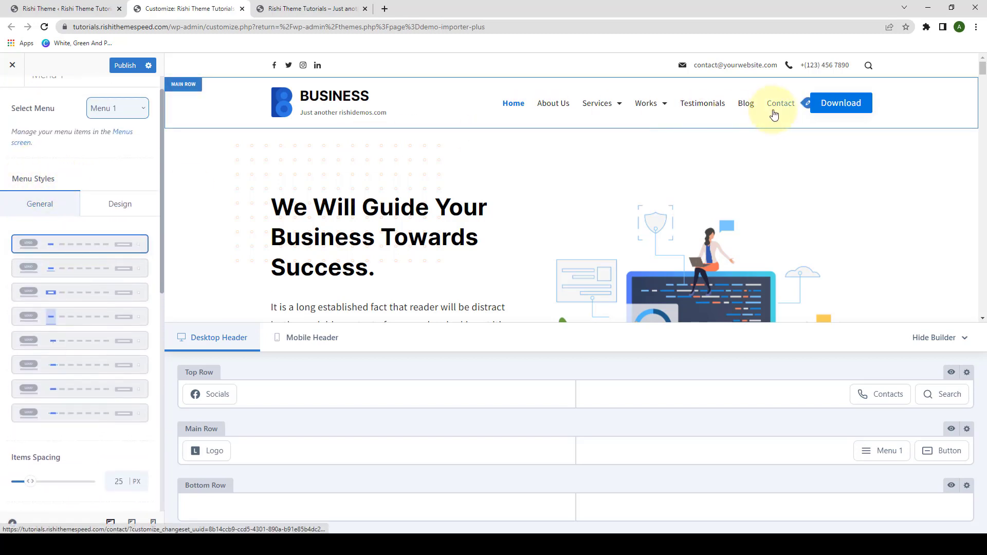
{"action": "scroll", "coordinate": [67, 262], "scroll_direction": "down", "scroll_amount": 7}
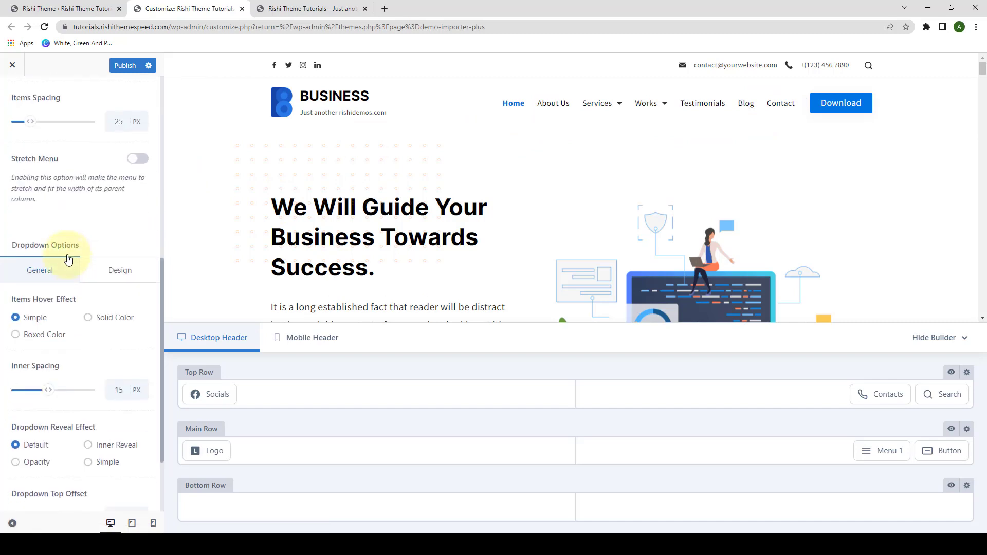
{"action": "mouse_move", "coordinate": [607, 110]}
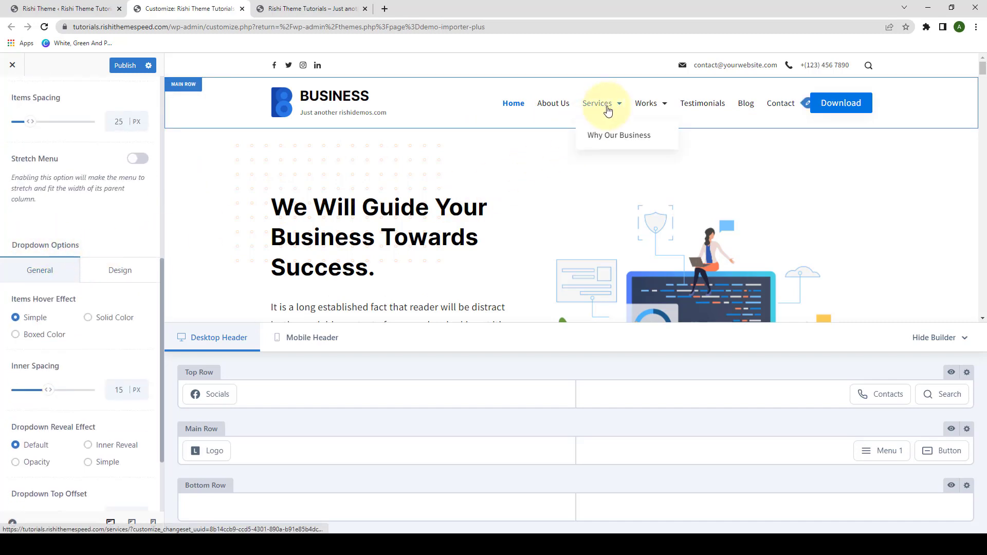
{"action": "mouse_move", "coordinate": [642, 109]}
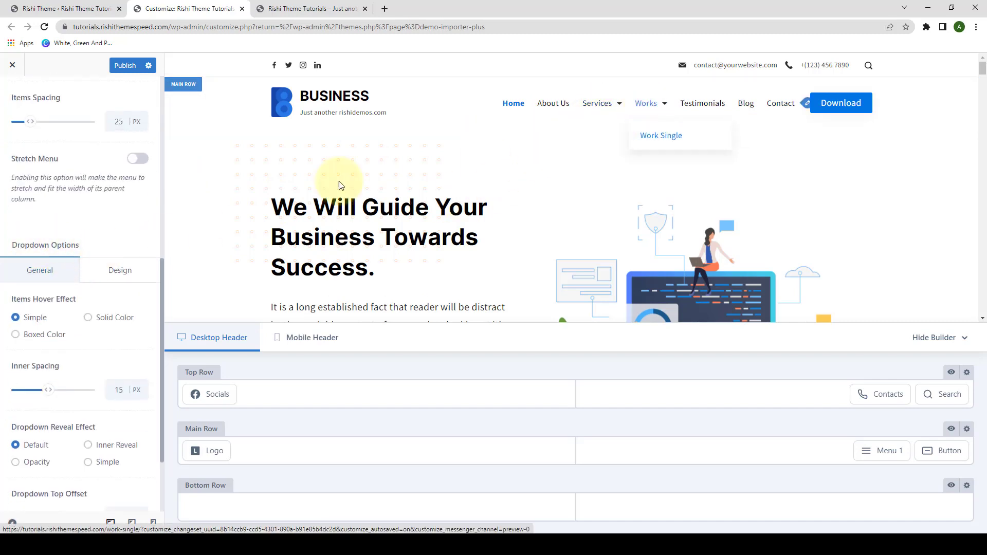
Step: Try the menu styles Type 2 through Type 6 and return to Type 1
{"action": "scroll", "coordinate": [108, 254], "scroll_direction": "up", "scroll_amount": 6}
{"action": "scroll", "coordinate": [105, 257], "scroll_direction": "up", "scroll_amount": 1}
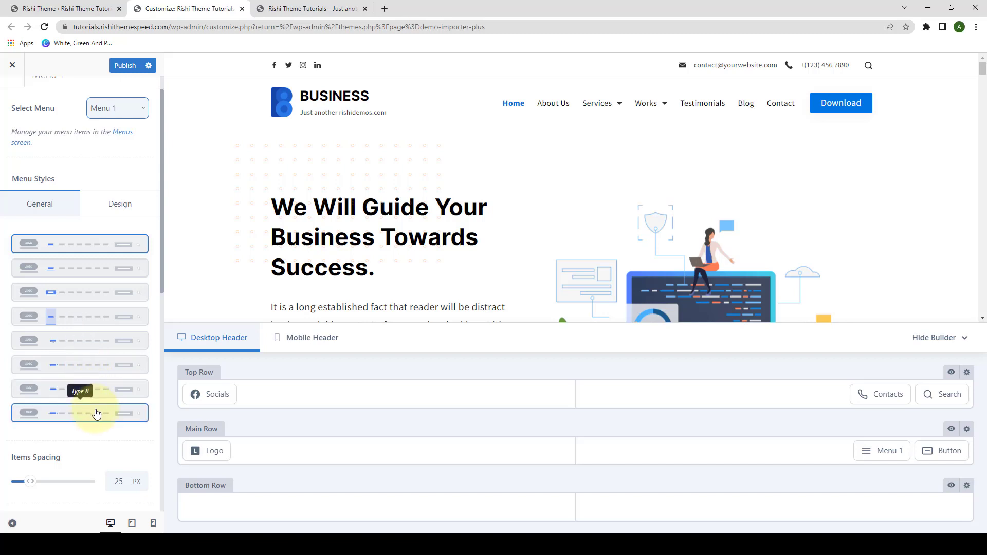
{"action": "left_click", "coordinate": [94, 268]}
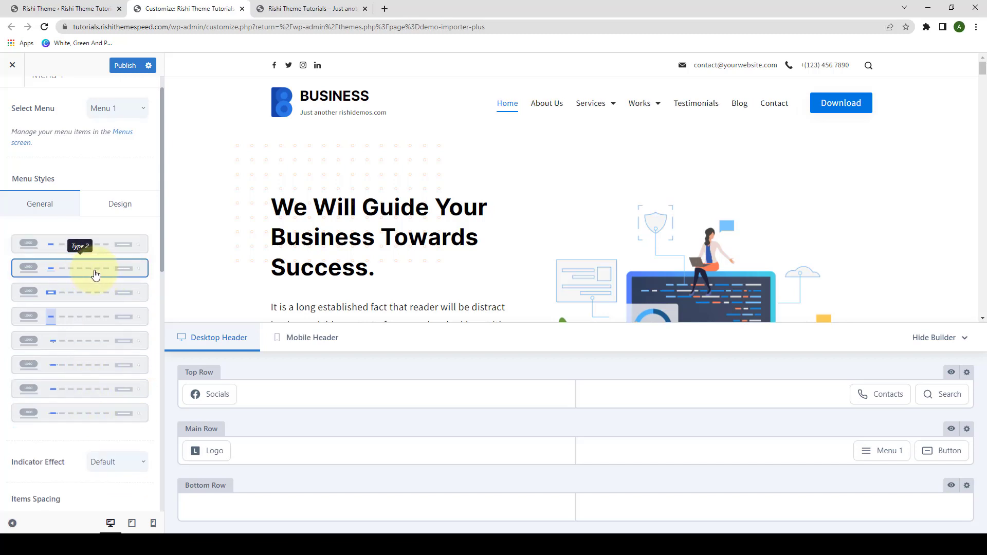
{"action": "left_click", "coordinate": [92, 292]}
{"action": "left_click", "coordinate": [79, 316]}
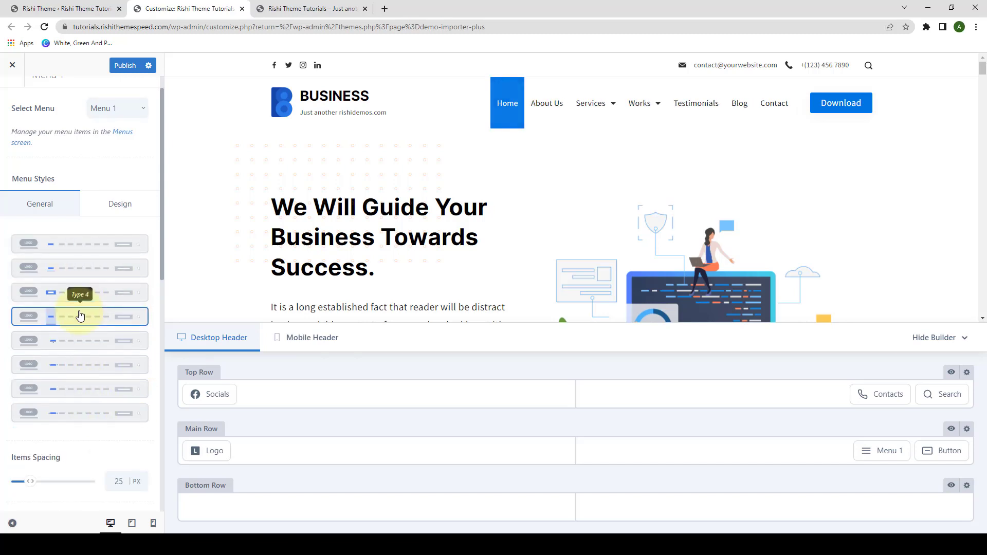
{"action": "left_click", "coordinate": [82, 341]}
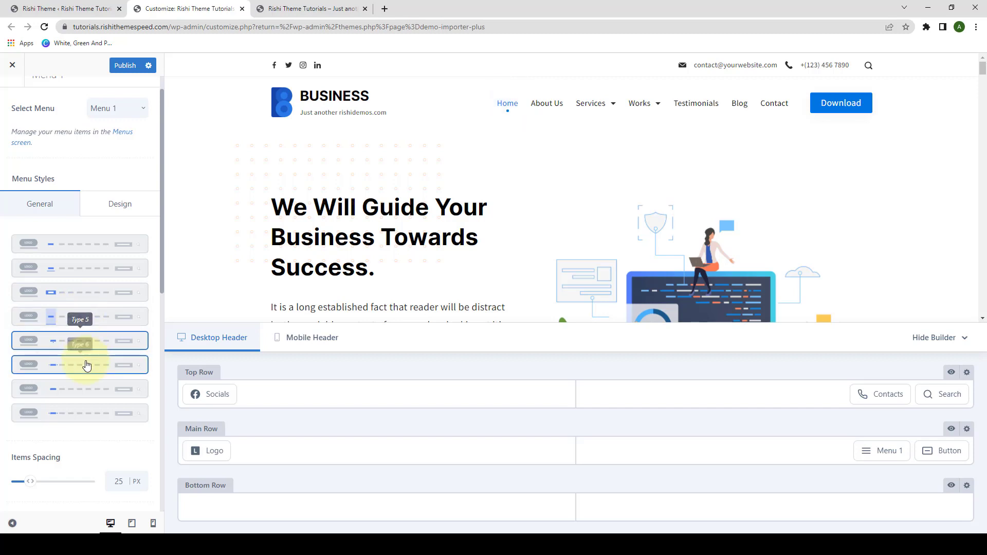
{"action": "left_click", "coordinate": [86, 365]}
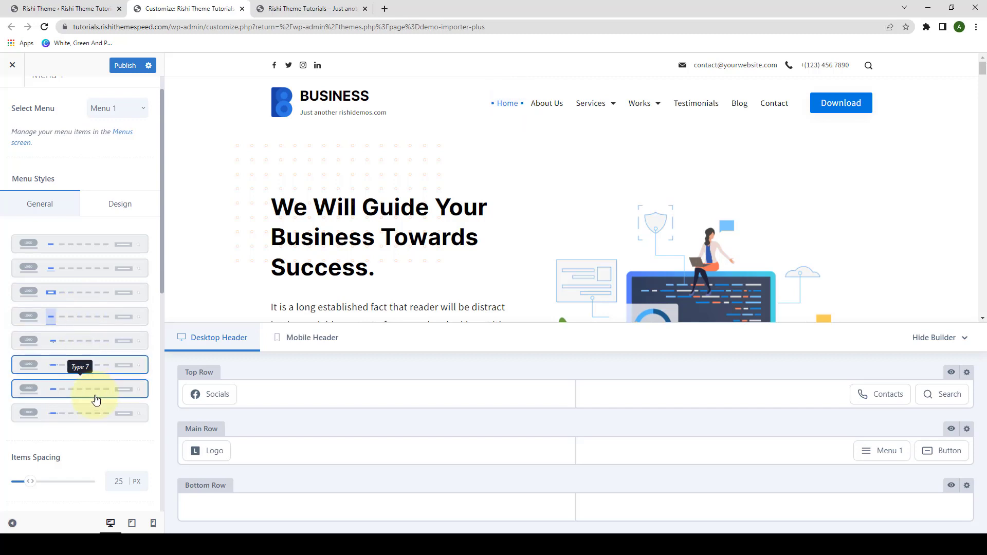
{"action": "left_click", "coordinate": [81, 253]}
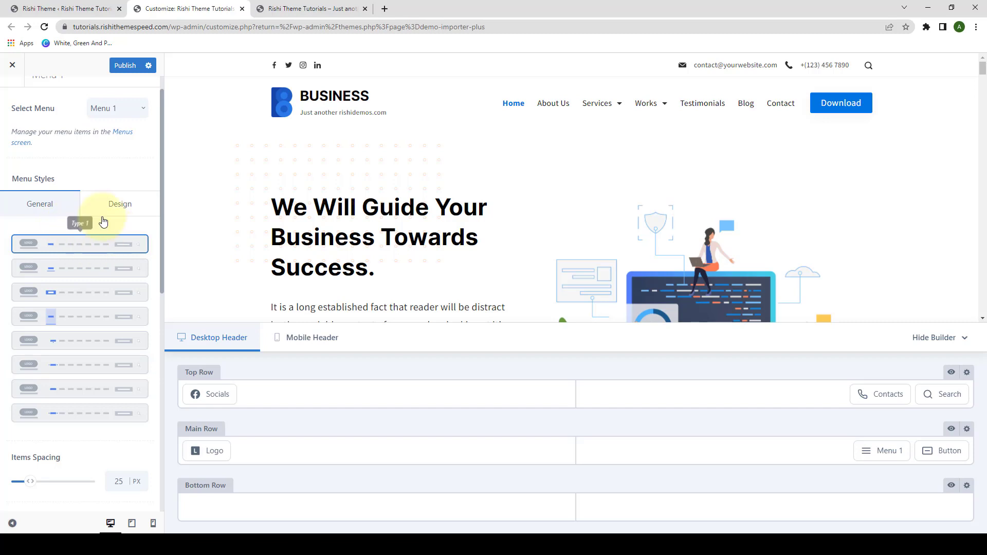
Step: Set the Items Spacing of Menu 1 to 32 px
{"action": "scroll", "coordinate": [84, 323], "scroll_direction": "down", "scroll_amount": 4}
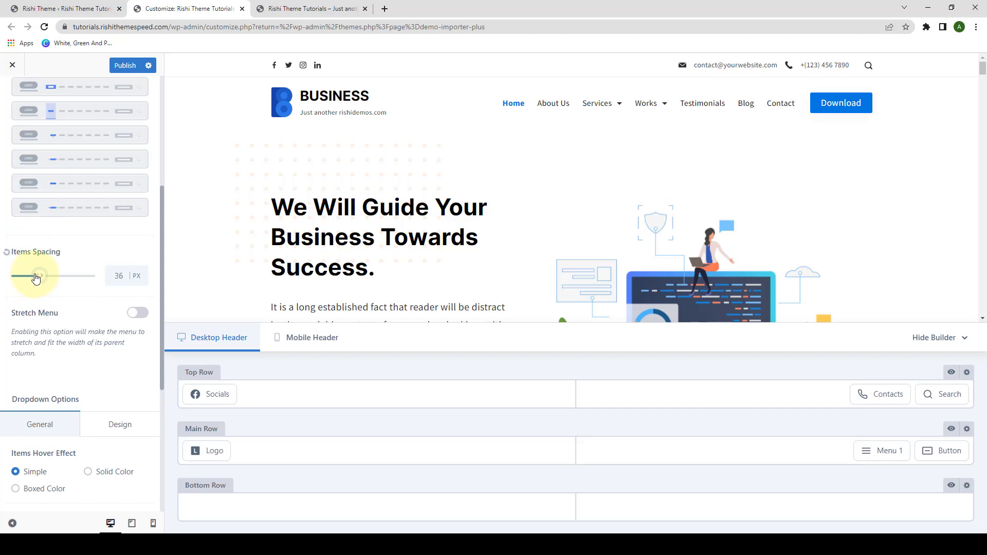
{"action": "left_click_drag", "start_coordinate": [35, 278], "coordinate": [31, 278]}
Step: Try Stretch Menu, check the header with the customizer controls hidden, and turn the option off again
{"action": "scroll", "coordinate": [46, 274], "scroll_direction": "down", "scroll_amount": 1}
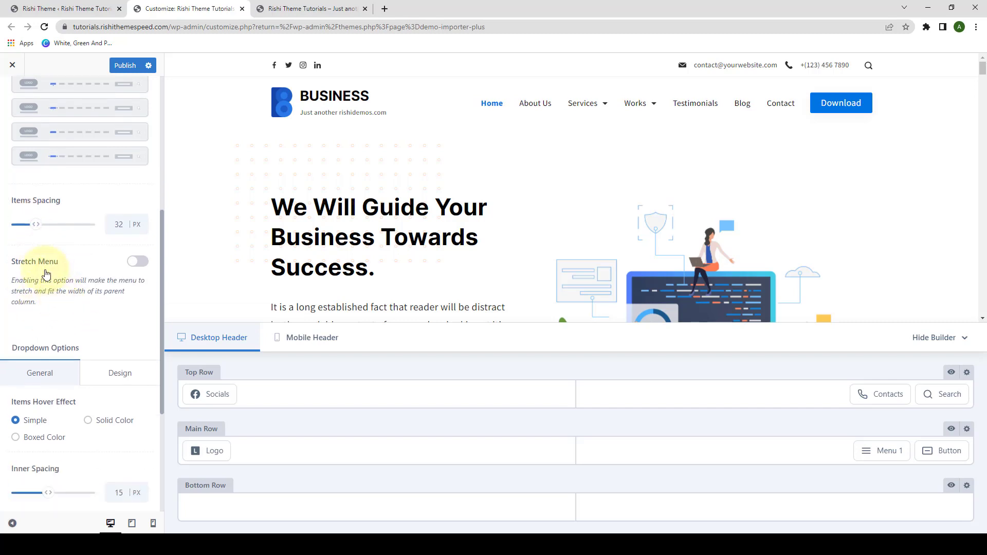
{"action": "left_click", "coordinate": [139, 263]}
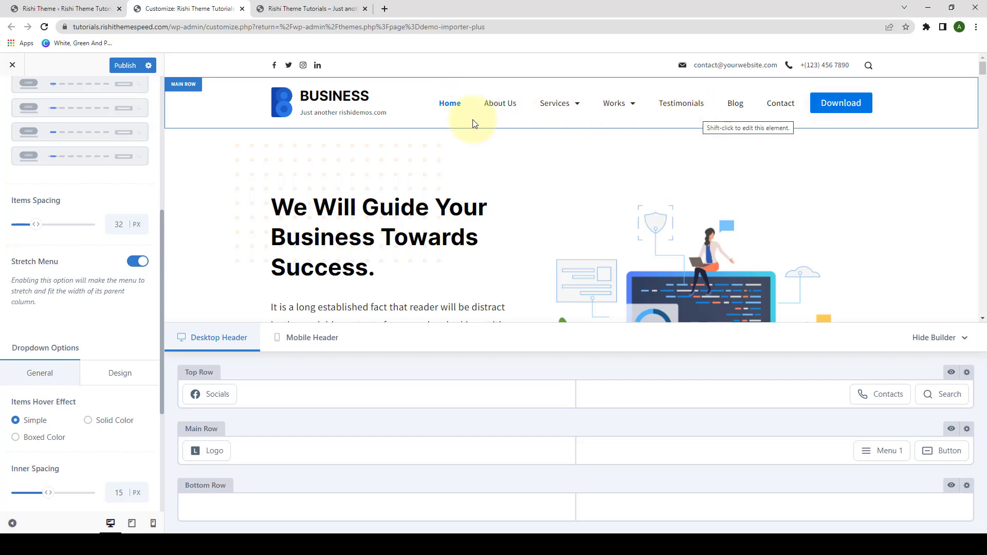
{"action": "left_click", "coordinate": [13, 523]}
{"action": "left_click", "coordinate": [12, 523]}
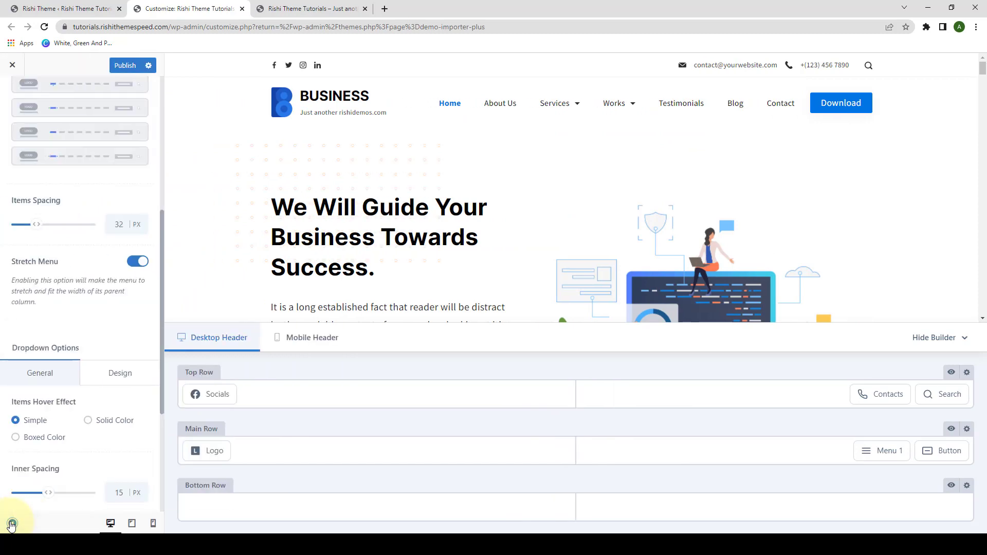
{"action": "left_click", "coordinate": [136, 262]}
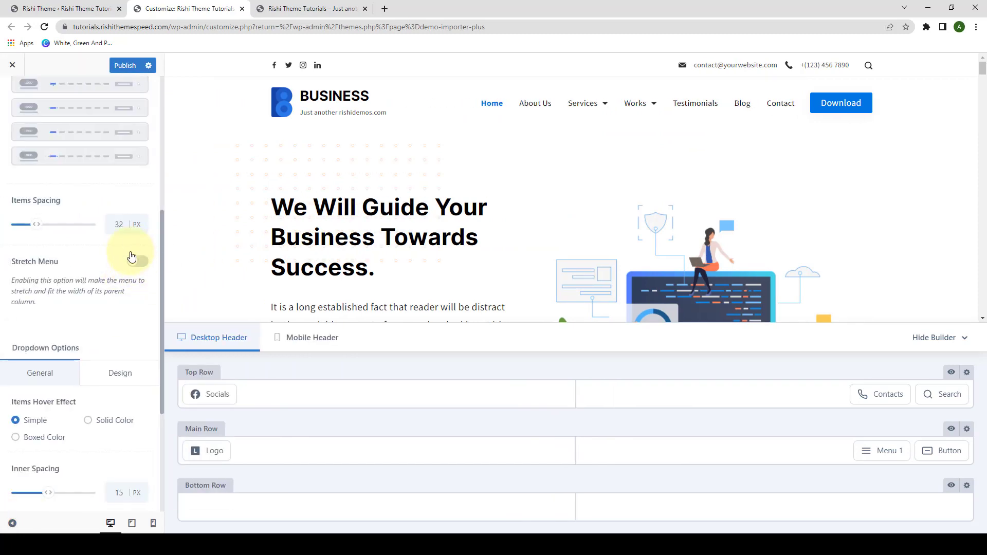
Step: Examine the menu's font design options, covering family, weight, size, line height and letter spacing
{"action": "scroll", "coordinate": [108, 257], "scroll_direction": "up", "scroll_amount": 5}
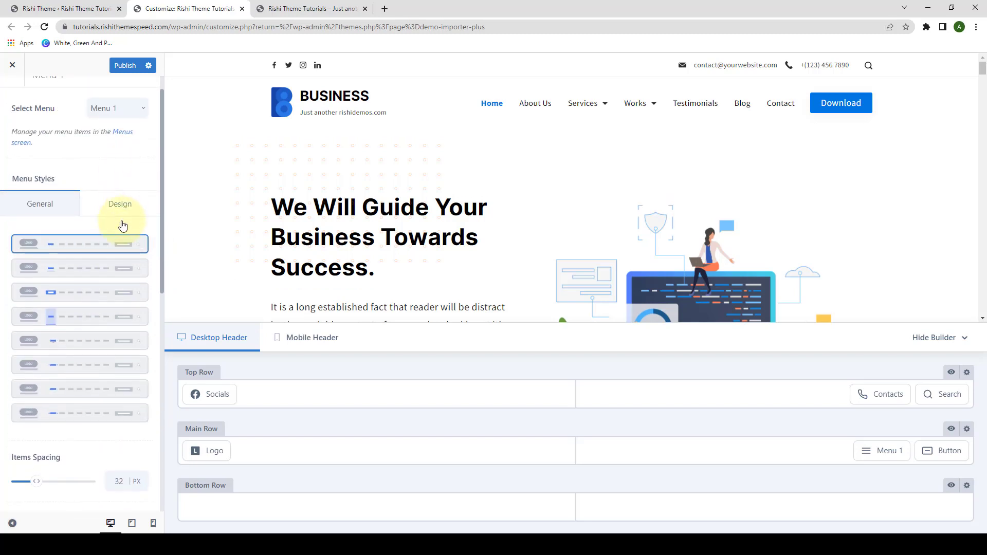
{"action": "left_click", "coordinate": [122, 222]}
{"action": "left_click", "coordinate": [37, 263]}
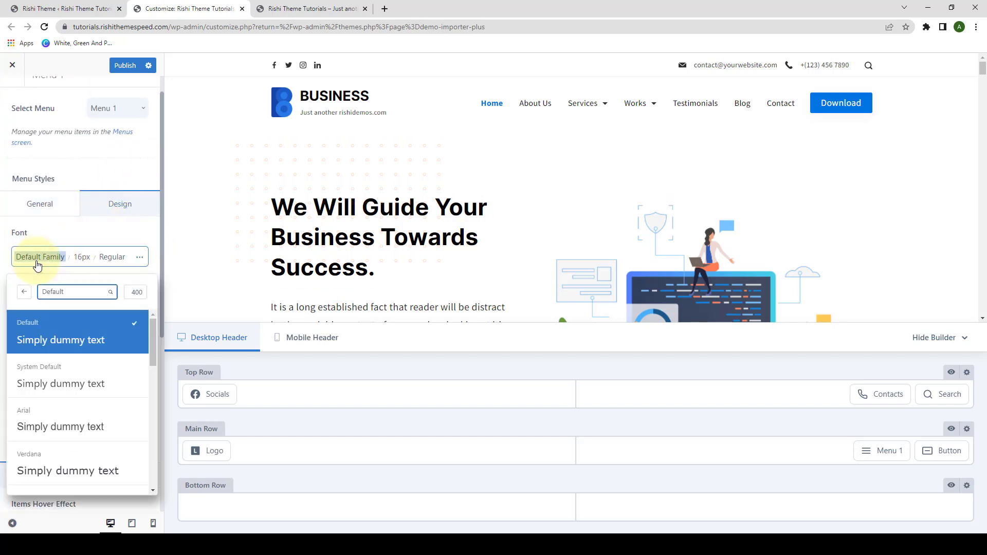
{"action": "scroll", "coordinate": [84, 359], "scroll_direction": "down", "scroll_amount": 5}
{"action": "scroll", "coordinate": [84, 385], "scroll_direction": "up", "scroll_amount": 3}
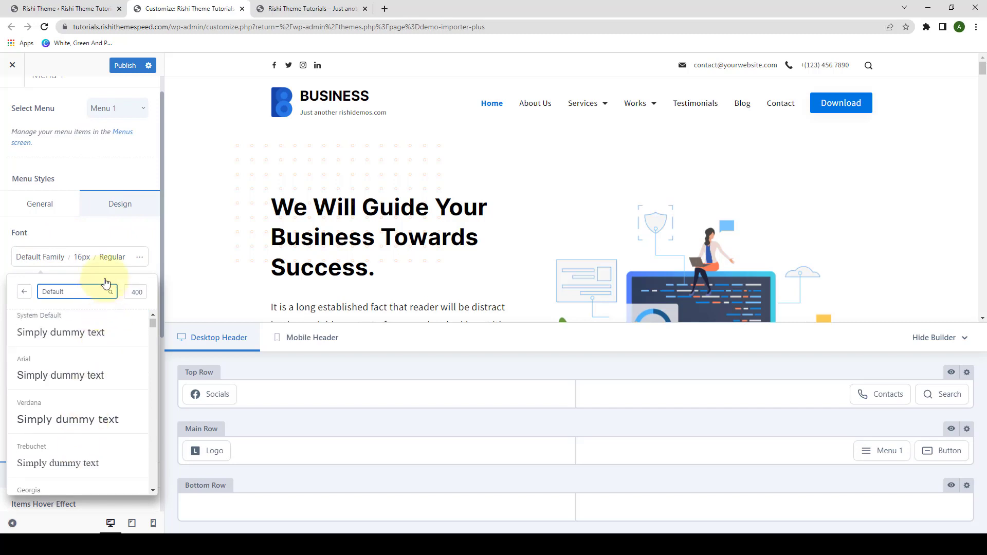
{"action": "left_click", "coordinate": [111, 257]}
{"action": "scroll", "coordinate": [100, 430], "scroll_direction": "down", "scroll_amount": 3}
{"action": "scroll", "coordinate": [97, 390], "scroll_direction": "up", "scroll_amount": 2}
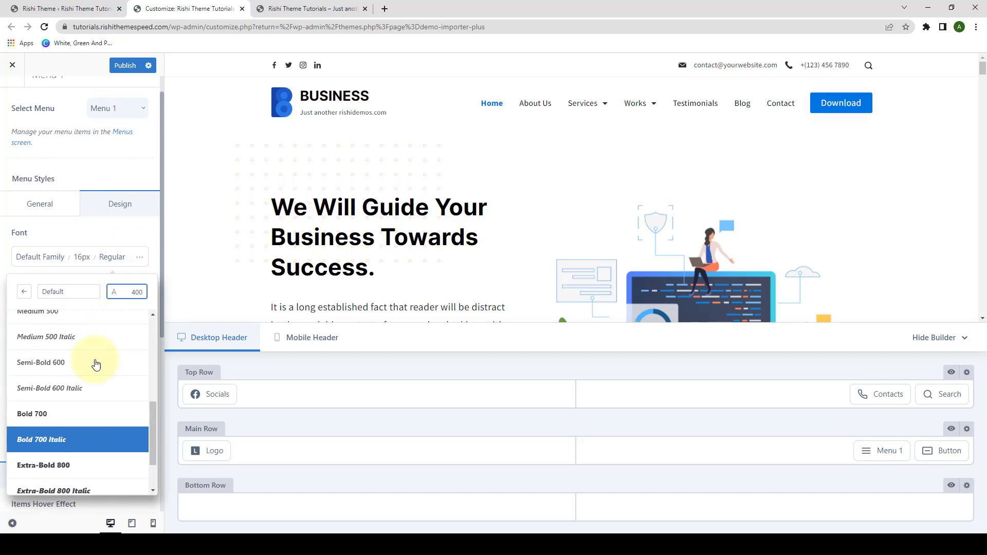
{"action": "scroll", "coordinate": [95, 364], "scroll_direction": "up", "scroll_amount": 3}
{"action": "left_click", "coordinate": [81, 256]}
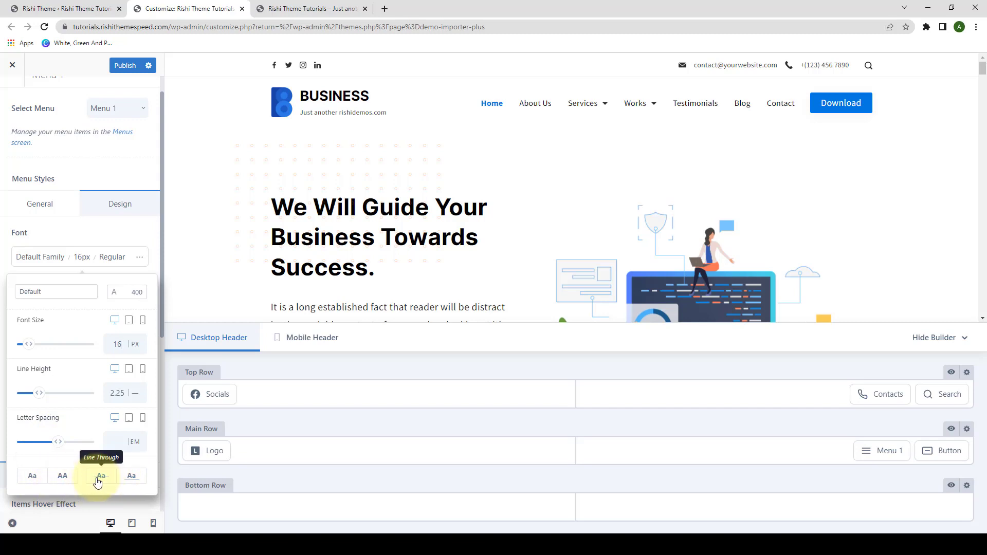
{"action": "left_click", "coordinate": [99, 178]}
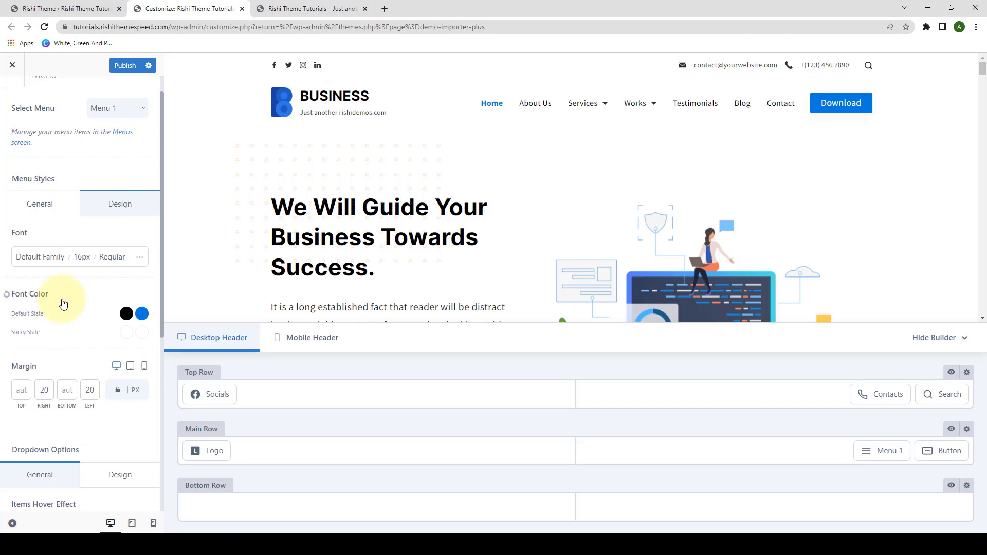
Step: Try Color 3 and the red #e30026 as the menu's initial default-state font color, and return to black Color 2
{"action": "scroll", "coordinate": [62, 304], "scroll_direction": "down", "scroll_amount": 1}
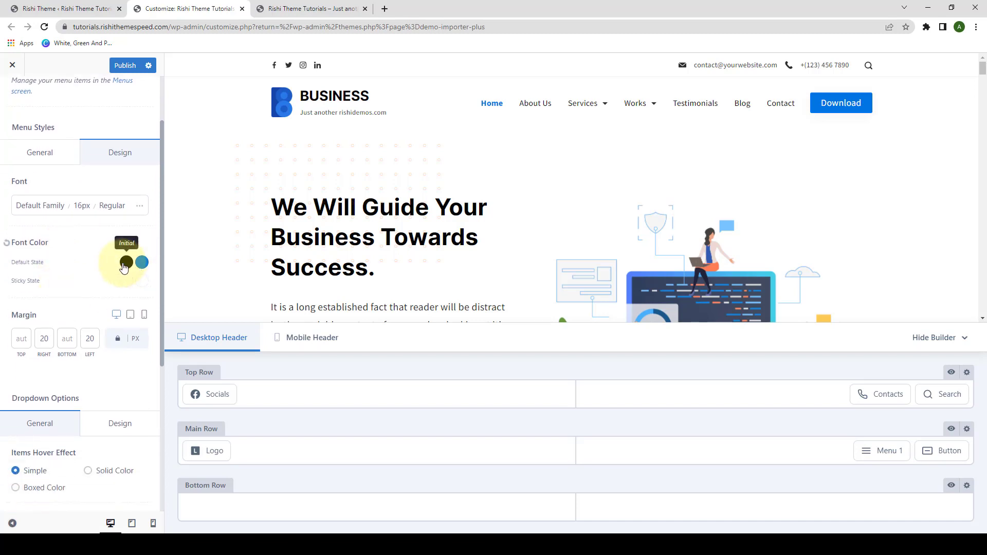
{"action": "left_click", "coordinate": [125, 263]}
{"action": "left_click", "coordinate": [55, 292]}
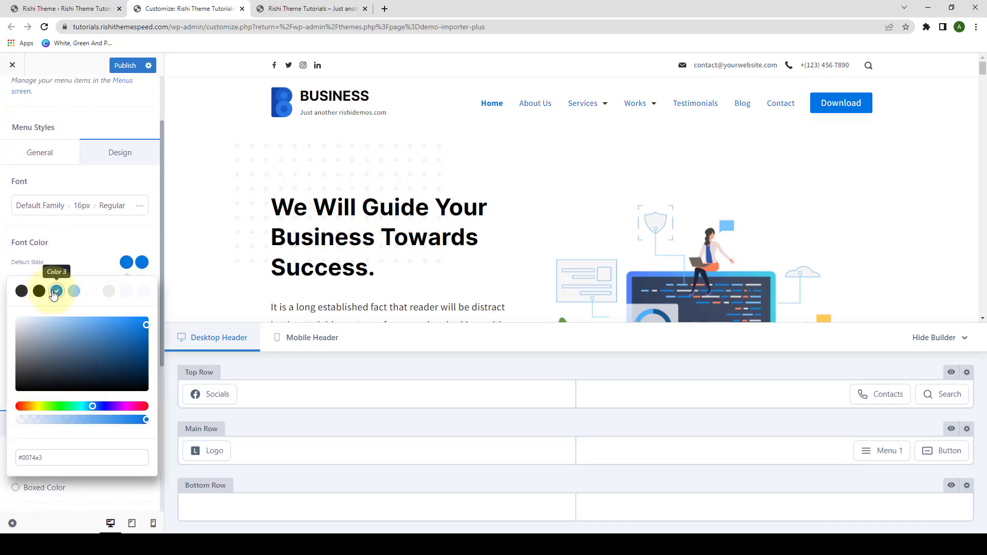
{"action": "mouse_move", "coordinate": [131, 409]}
{"action": "left_mouse_down"}
{"action": "mouse_move", "coordinate": [142, 407]}
{"action": "mouse_move", "coordinate": [30, 407]}
{"action": "mouse_move", "coordinate": [145, 408]}
{"action": "left_mouse_up"}
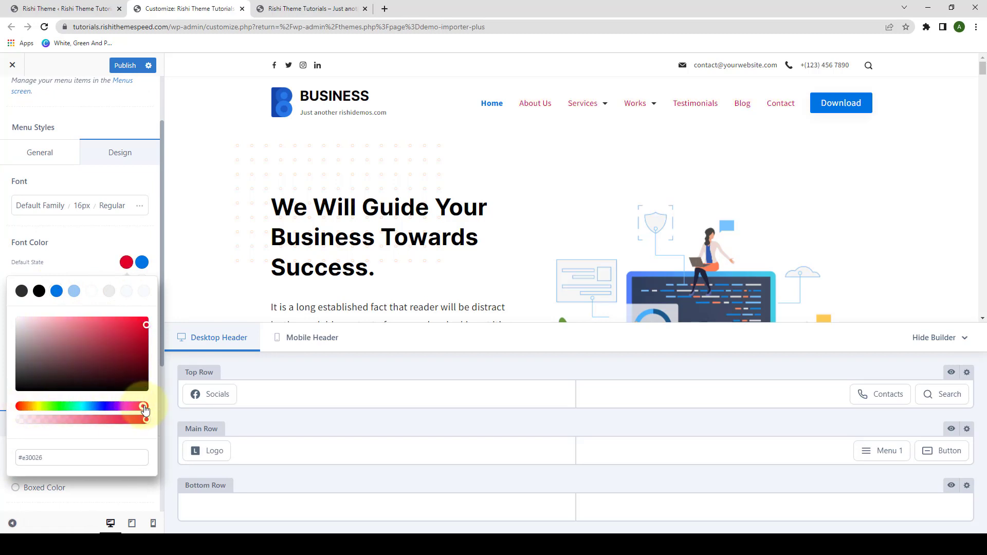
{"action": "left_click", "coordinate": [57, 291]}
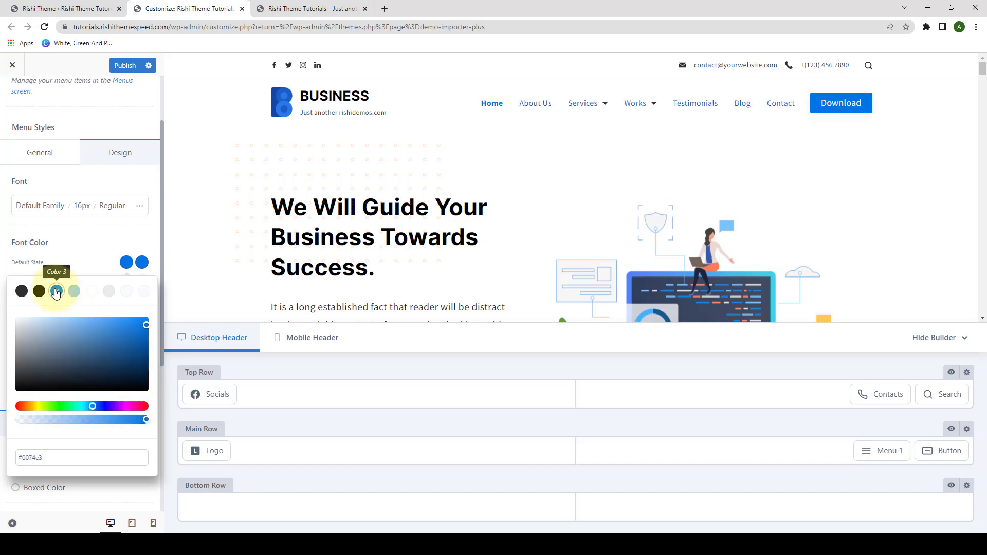
{"action": "left_click", "coordinate": [40, 291]}
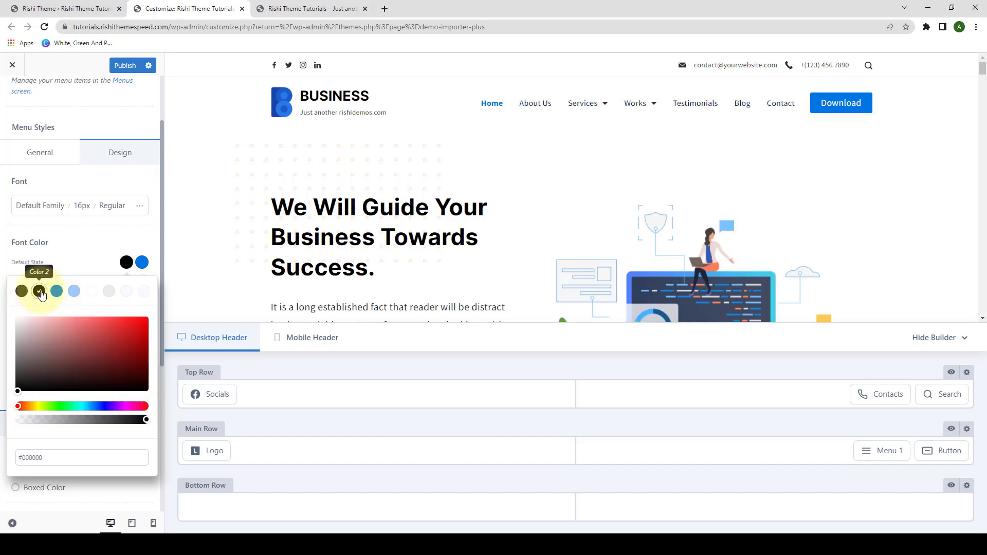
Step: Try the Solid Color hover effect for the menu's dropdown items, then set Boxed Color and preview the Services dropdown
{"action": "left_click", "coordinate": [121, 238]}
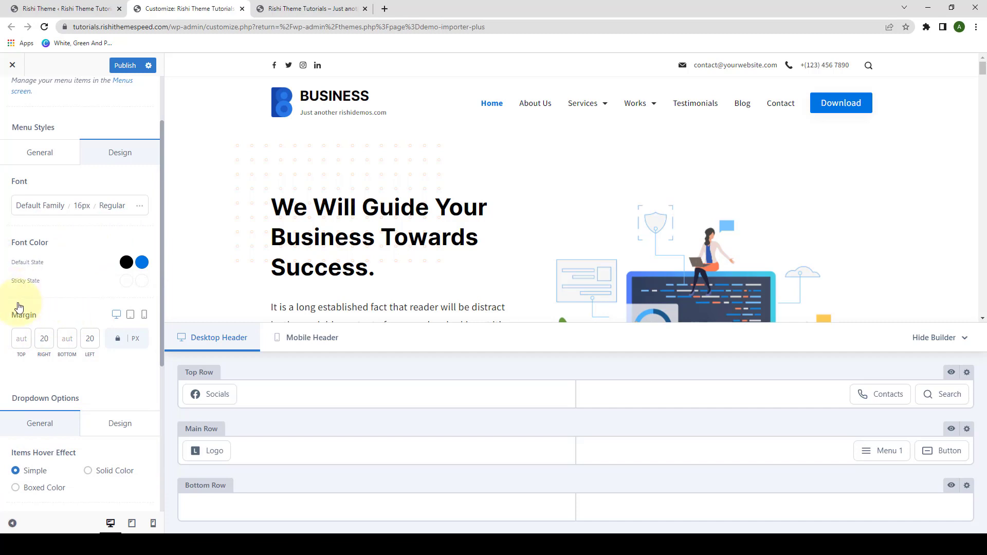
{"action": "scroll", "coordinate": [19, 307], "scroll_direction": "down", "scroll_amount": 2}
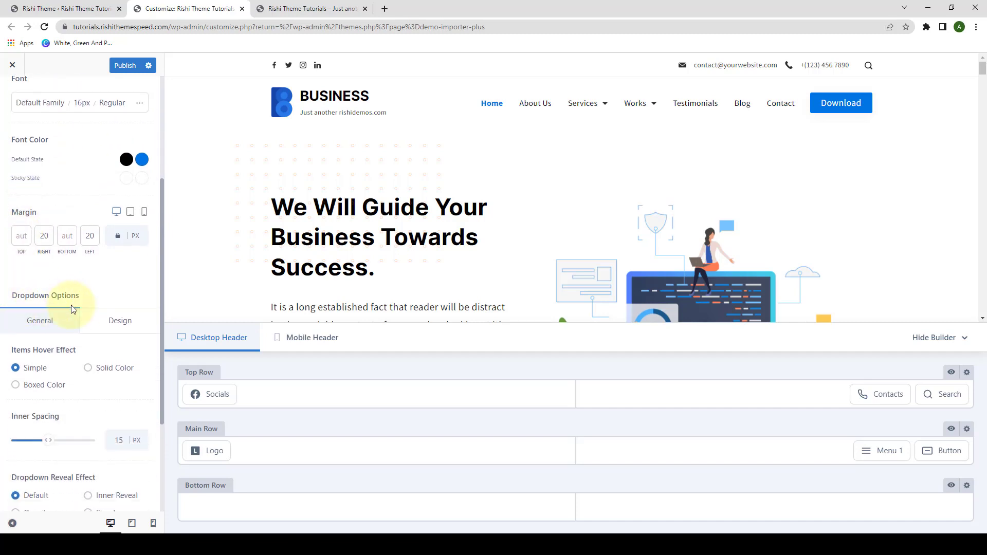
{"action": "scroll", "coordinate": [71, 308], "scroll_direction": "down", "scroll_amount": 2}
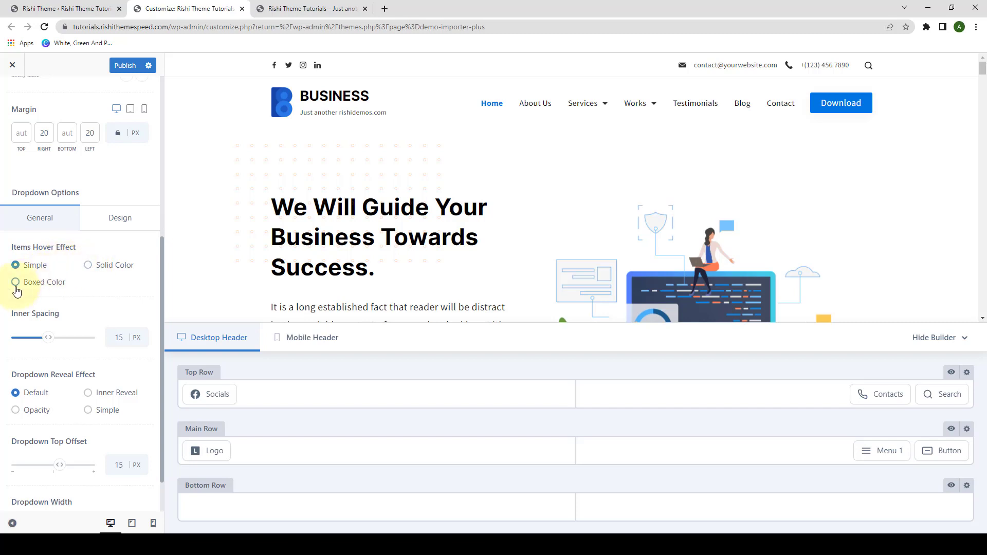
{"action": "mouse_move", "coordinate": [589, 113]}
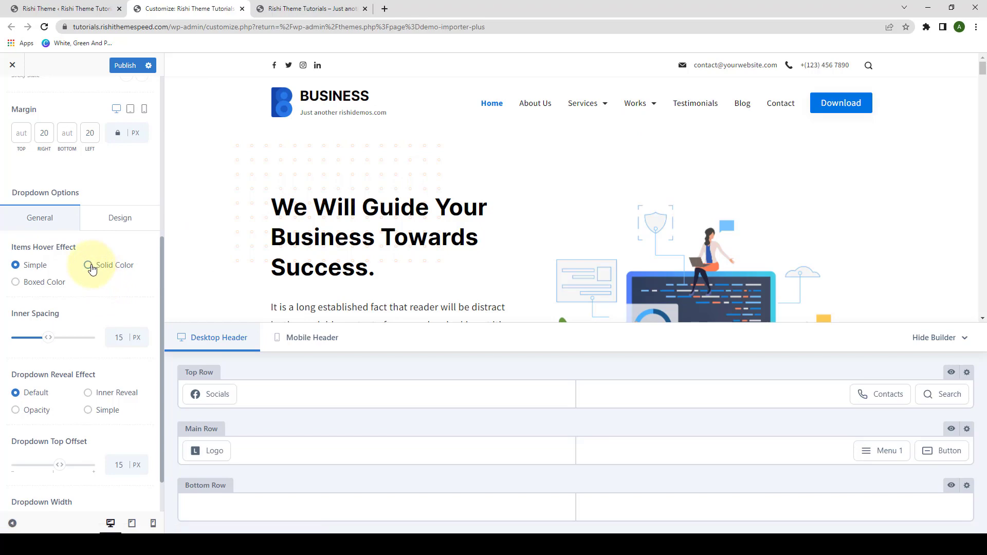
{"action": "mouse_move", "coordinate": [585, 105]}
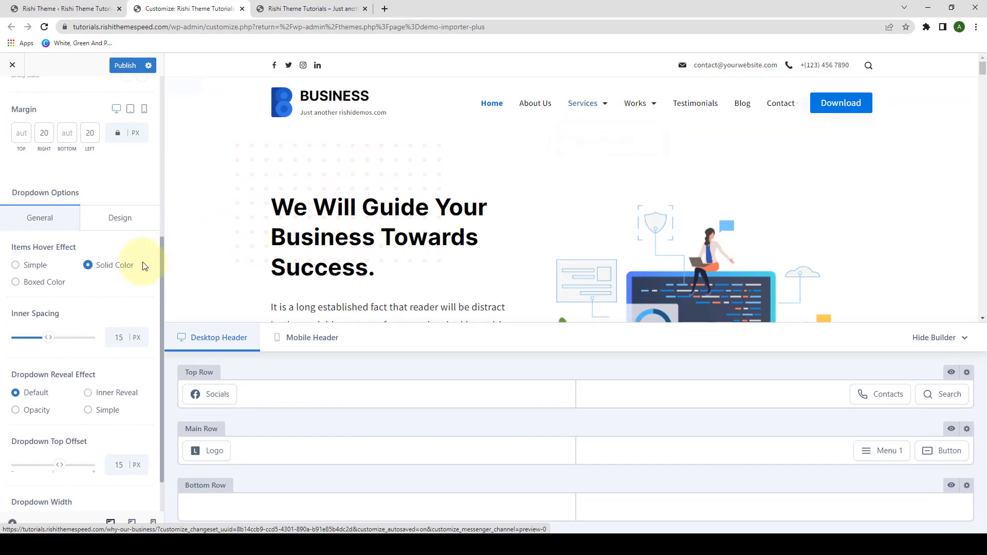
{"action": "left_click", "coordinate": [16, 283]}
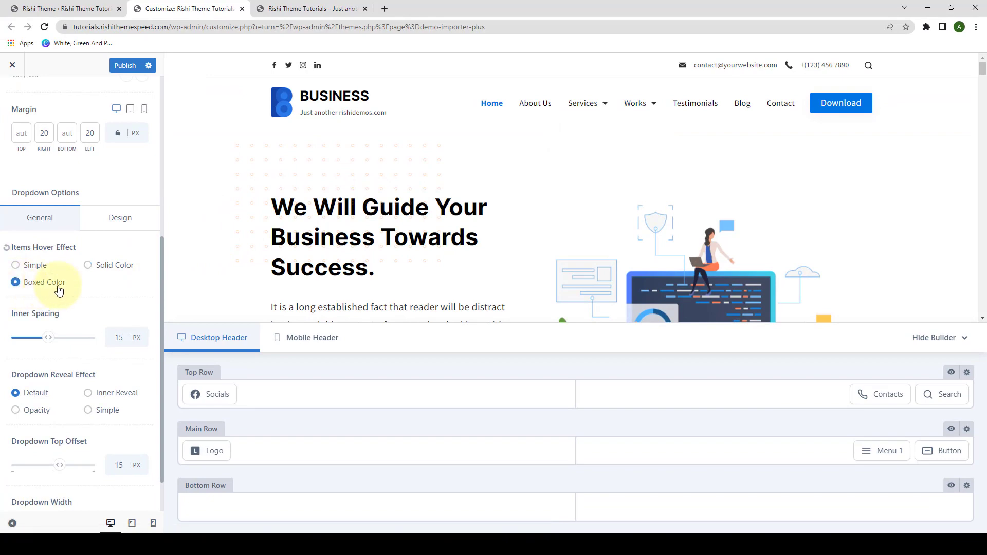
{"action": "mouse_move", "coordinate": [596, 104]}
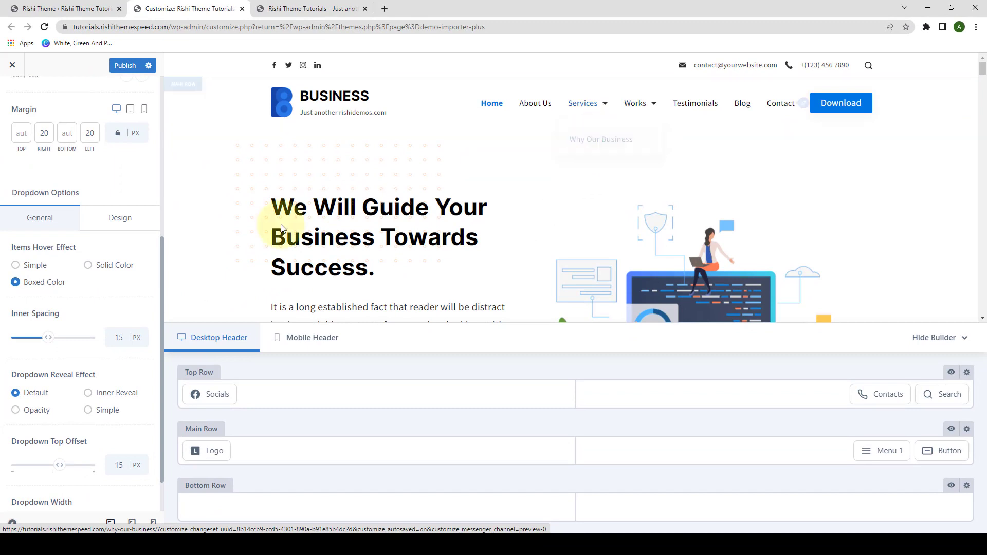
Step: Try Dropdown Top Offsets of 59 px and -1 px on the Services dropdown, and return the offset to 15 px
{"action": "scroll", "coordinate": [24, 318], "scroll_direction": "down", "scroll_amount": 1}
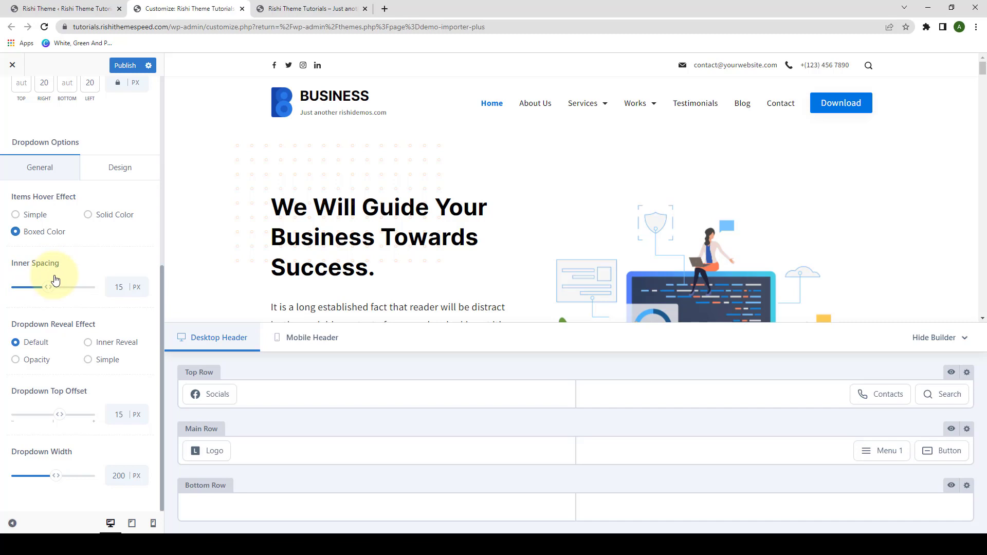
{"action": "mouse_move", "coordinate": [590, 104]}
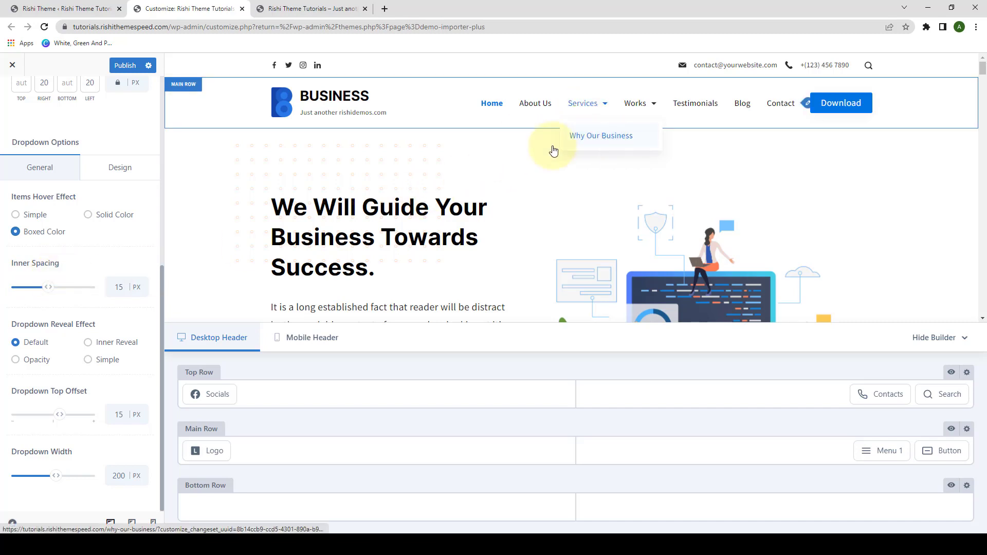
{"action": "mouse_move", "coordinate": [631, 106]}
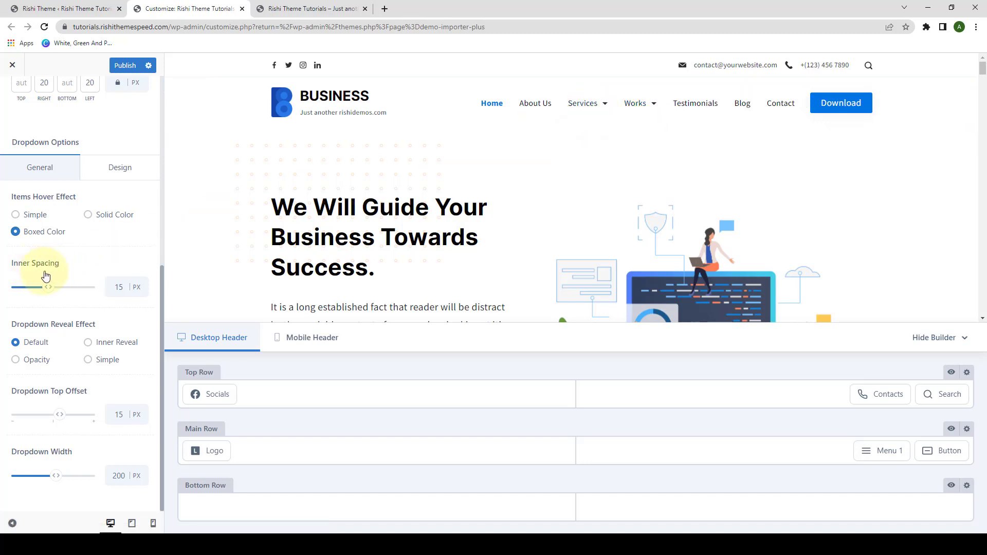
{"action": "mouse_move", "coordinate": [590, 106]}
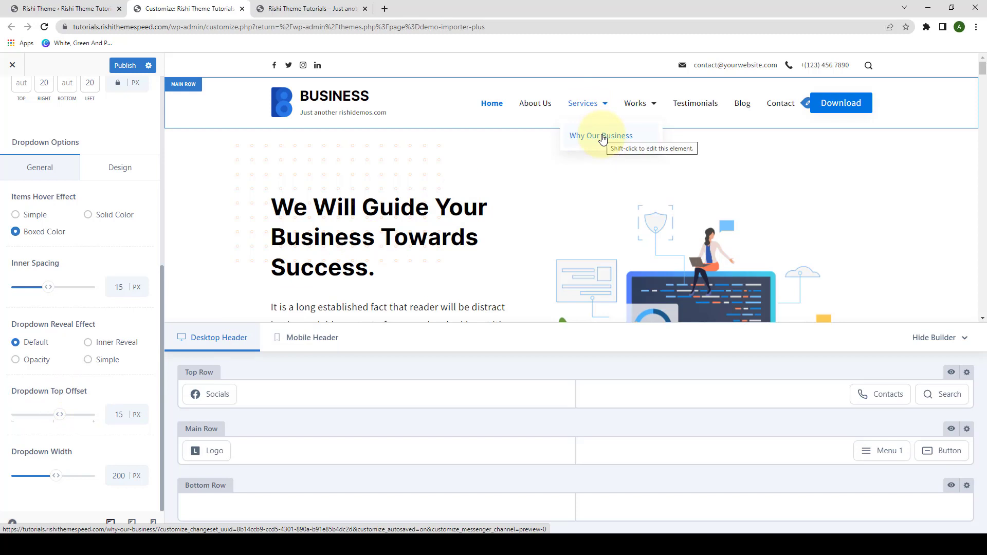
{"action": "left_click_drag", "start_coordinate": [63, 418], "coordinate": [66, 418]}
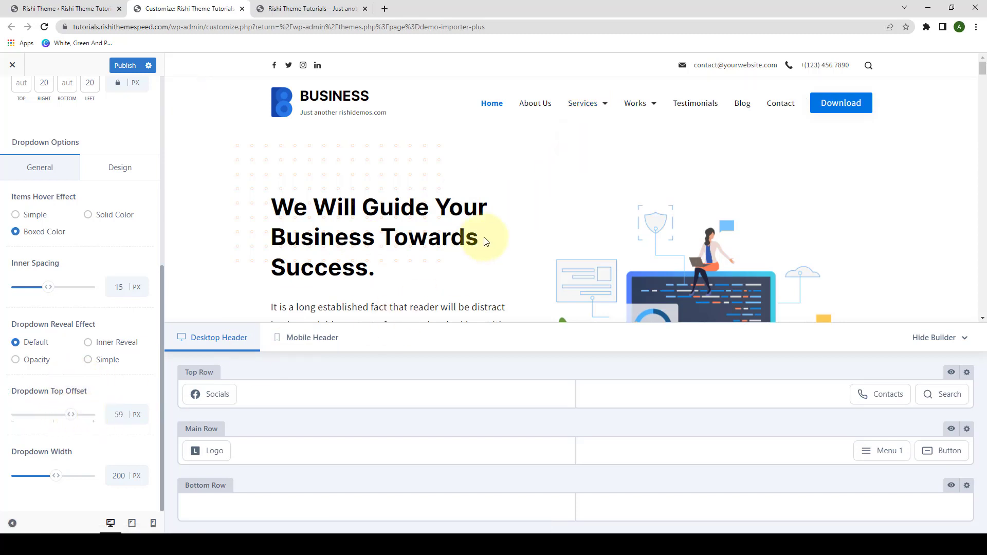
{"action": "mouse_move", "coordinate": [605, 107]}
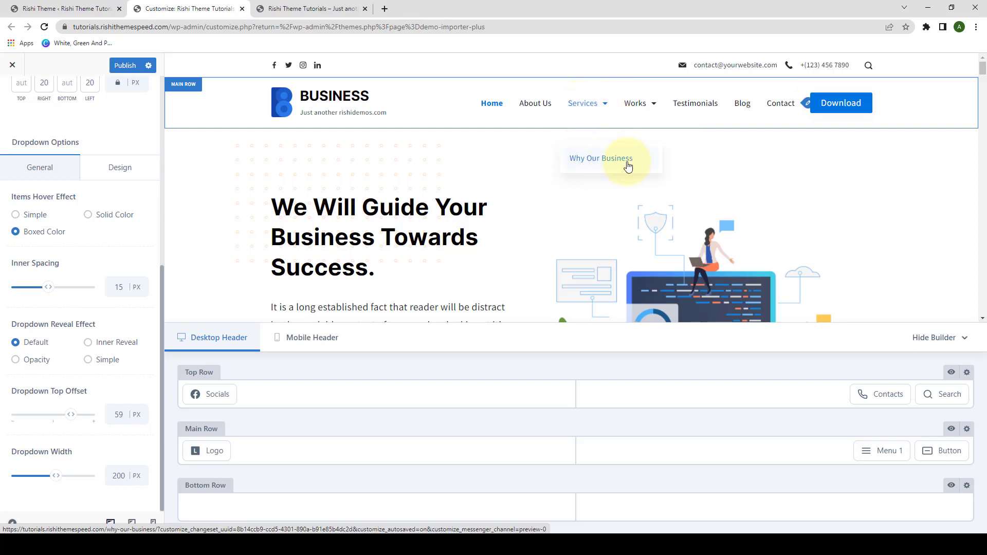
{"action": "left_click_drag", "start_coordinate": [72, 416], "coordinate": [60, 419]}
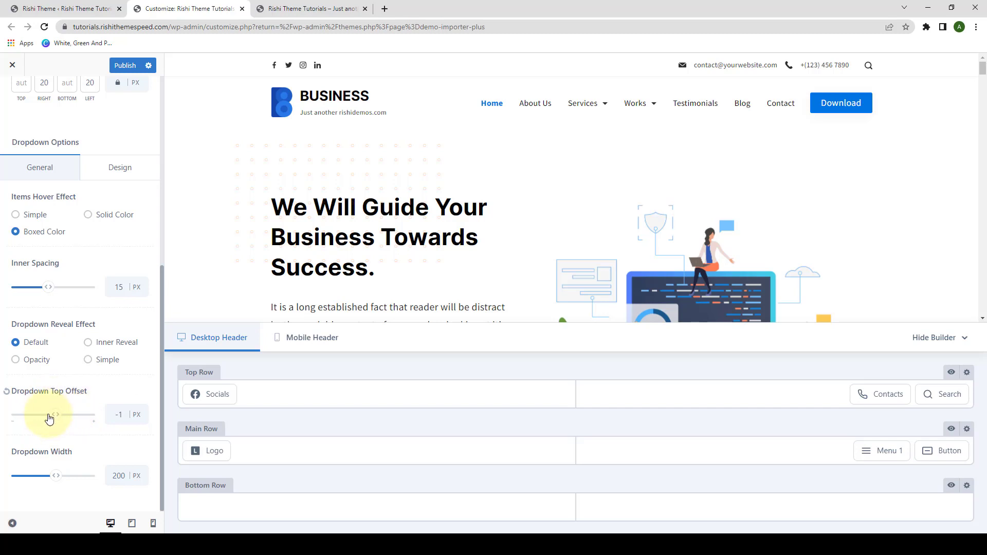
{"action": "mouse_move", "coordinate": [598, 105]}
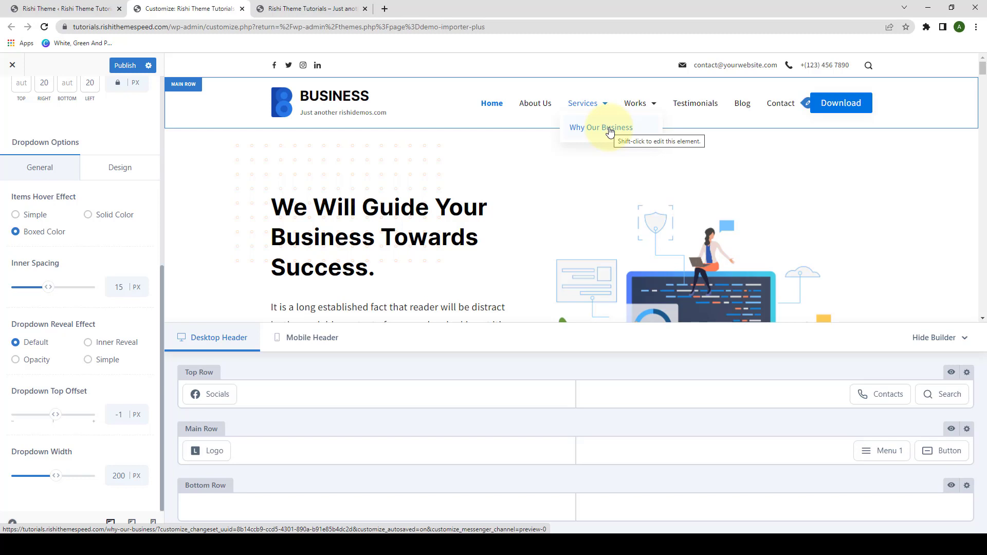
{"action": "double_click", "coordinate": [116, 415]}
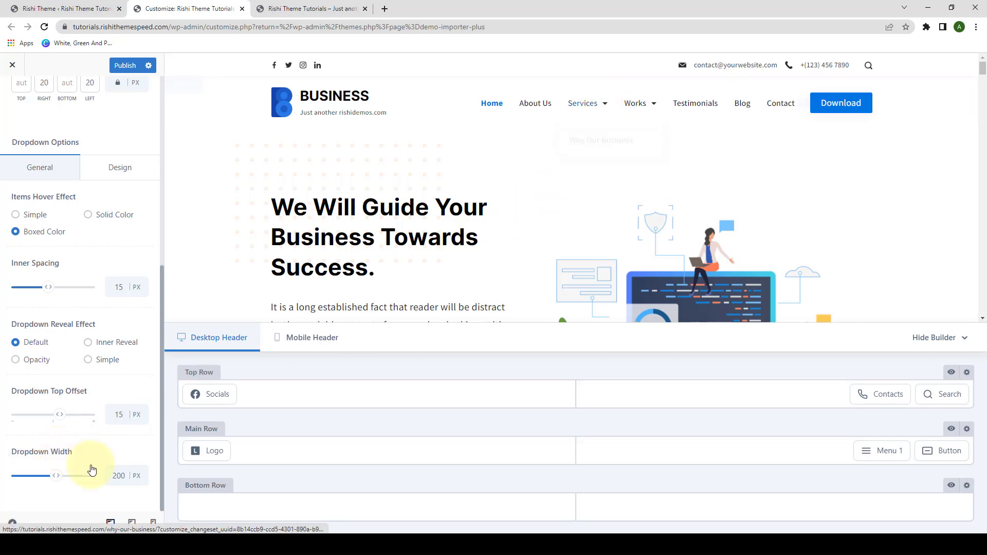
Step: Try a Dropdown Width of 251 px, set it to 175 px, and preview the Services dropdown
{"action": "left_click_drag", "start_coordinate": [56, 475], "coordinate": [69, 478]}
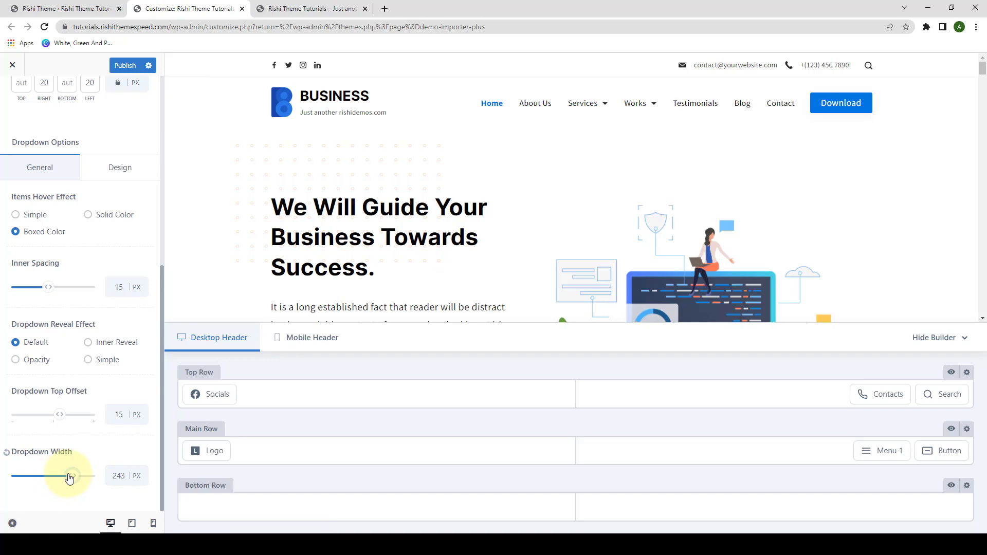
{"action": "mouse_move", "coordinate": [585, 104]}
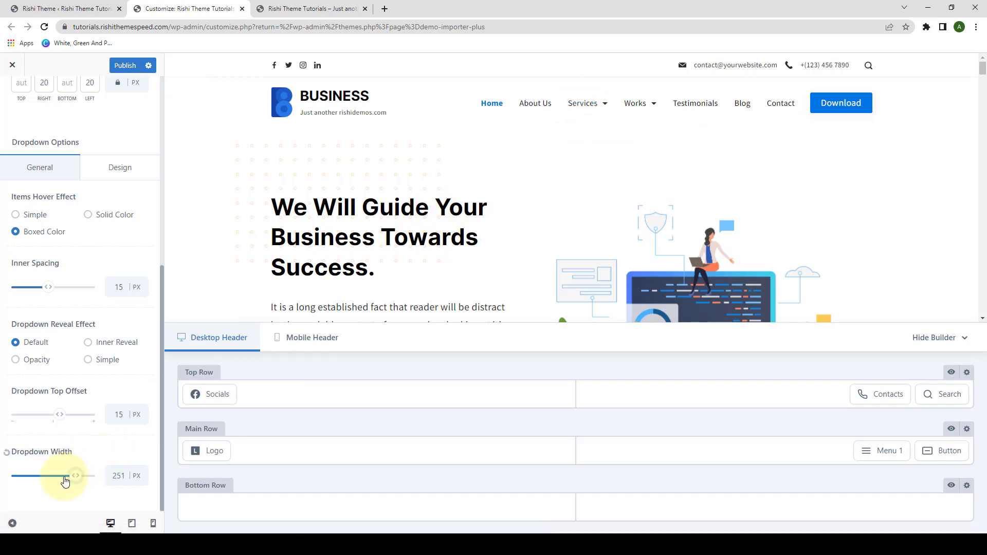
{"action": "left_click_drag", "start_coordinate": [64, 481], "coordinate": [47, 481]}
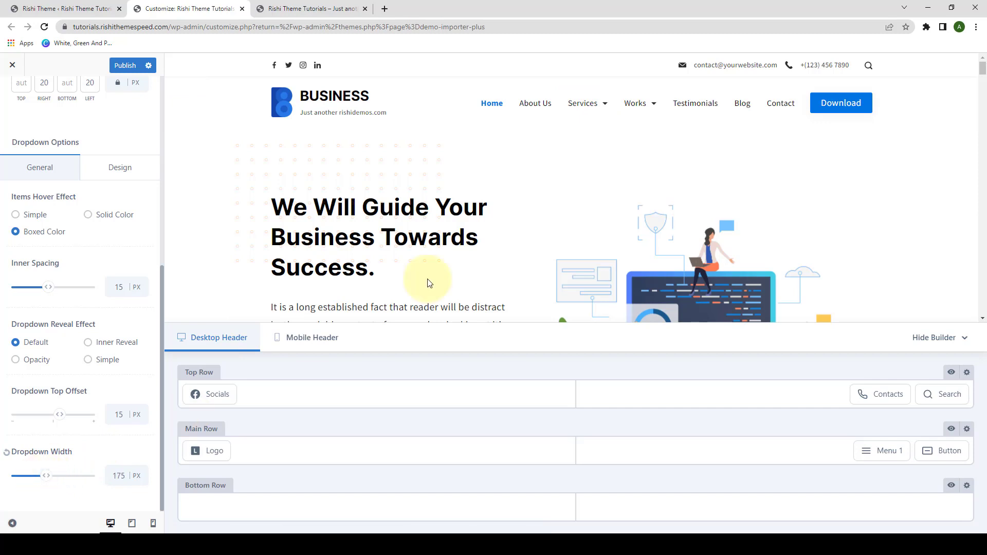
{"action": "mouse_move", "coordinate": [590, 104]}
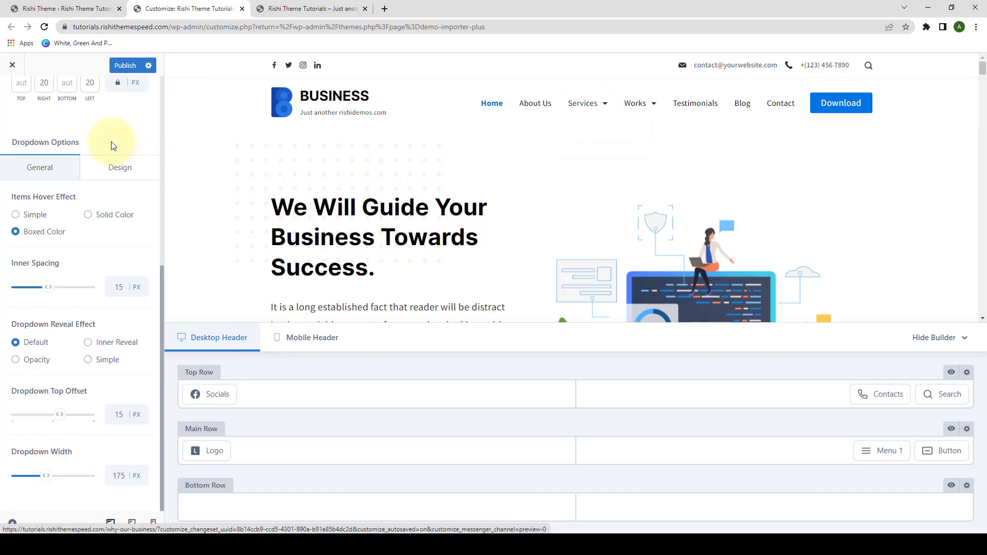
Step: Set the dropdown's initial Items Background Color to the light blue palette color #99c7f4 and preview the Services dropdown
{"action": "left_click", "coordinate": [119, 168]}
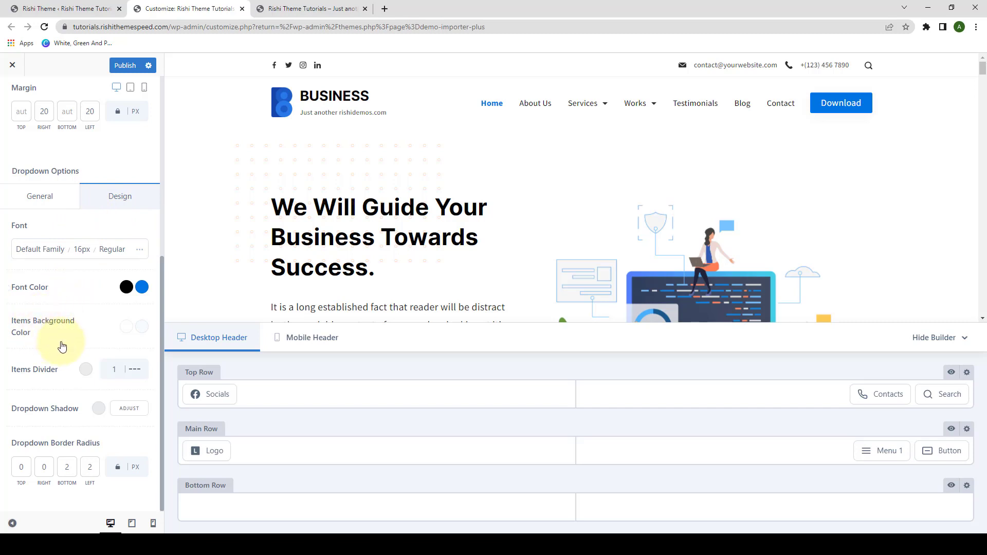
{"action": "left_click", "coordinate": [127, 327]}
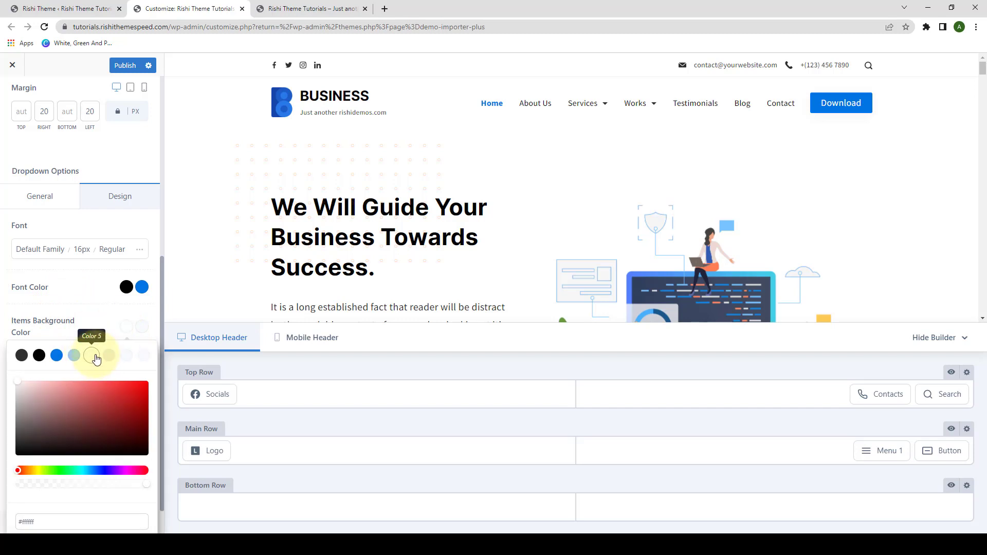
{"action": "left_click", "coordinate": [75, 356]}
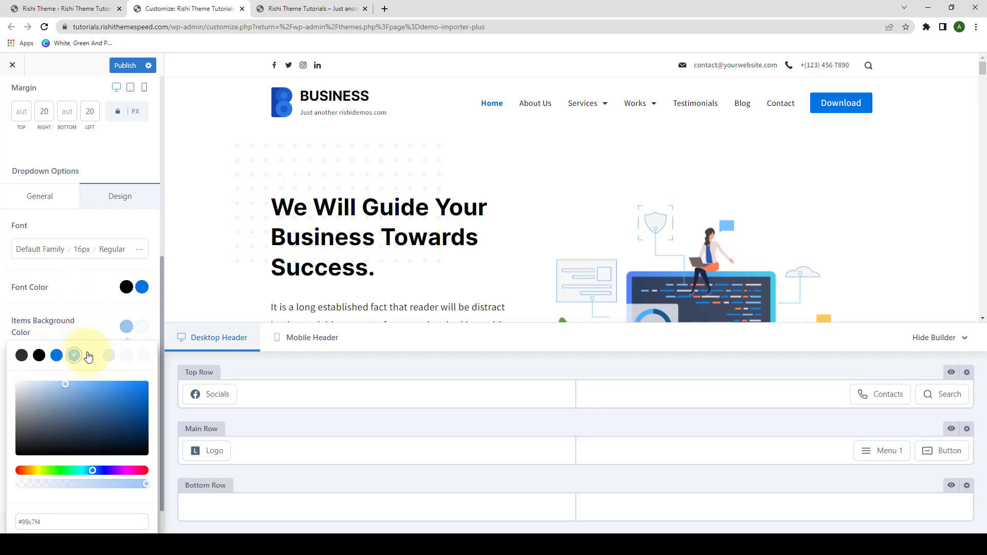
{"action": "left_click", "coordinate": [98, 327]}
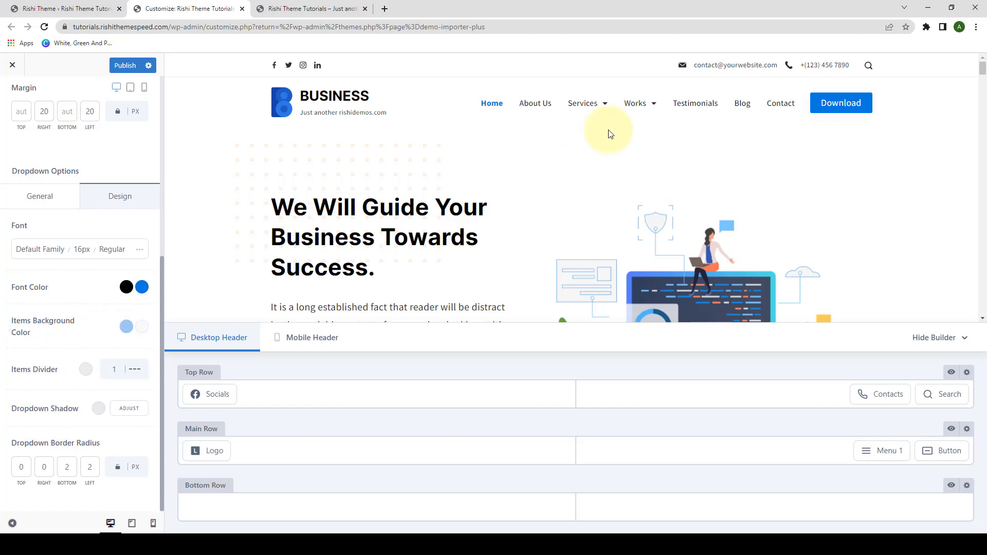
{"action": "mouse_move", "coordinate": [589, 108]}
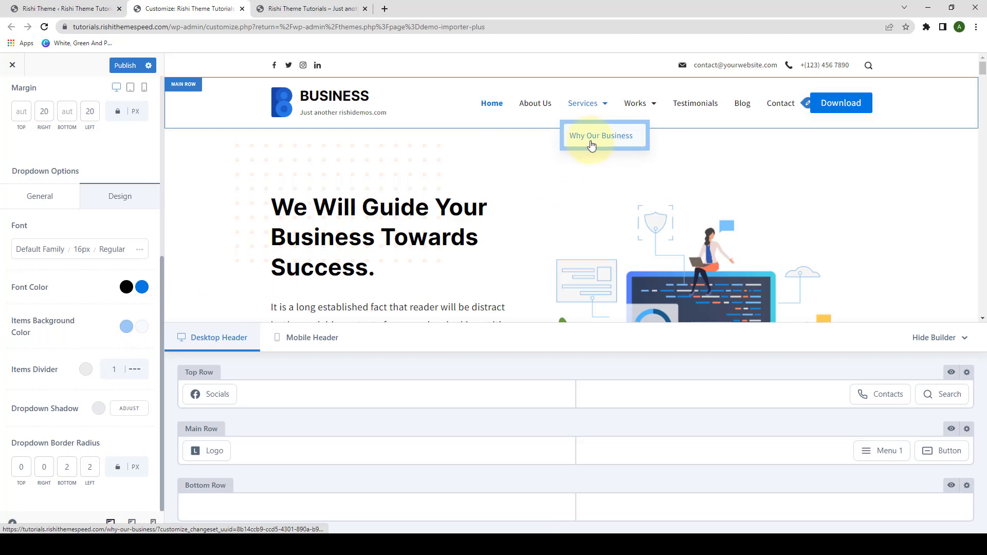
Step: Set the dropdown items' hover/active background color to Color 6, #ebebeb, and check it on the Services dropdown
{"action": "left_click", "coordinate": [142, 326]}
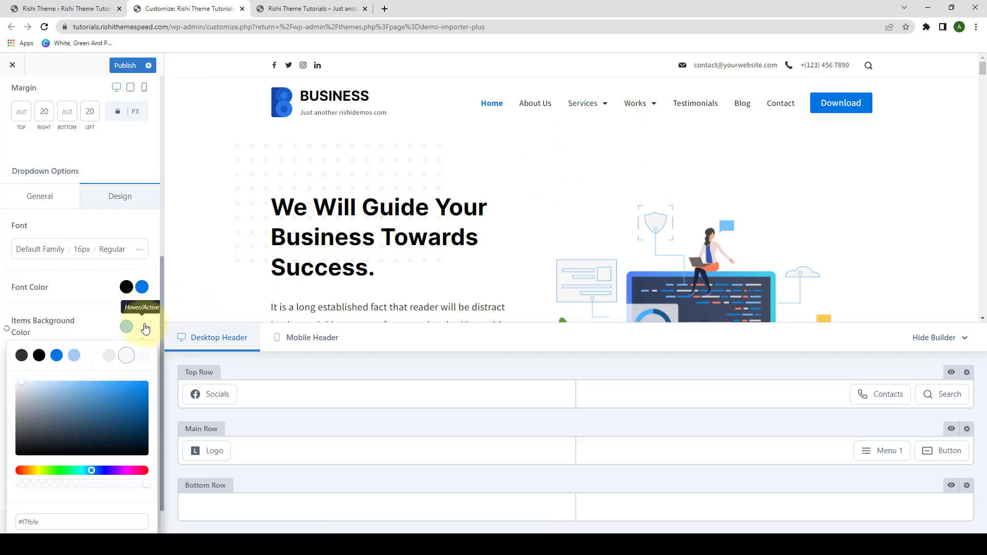
{"action": "left_click", "coordinate": [108, 356]}
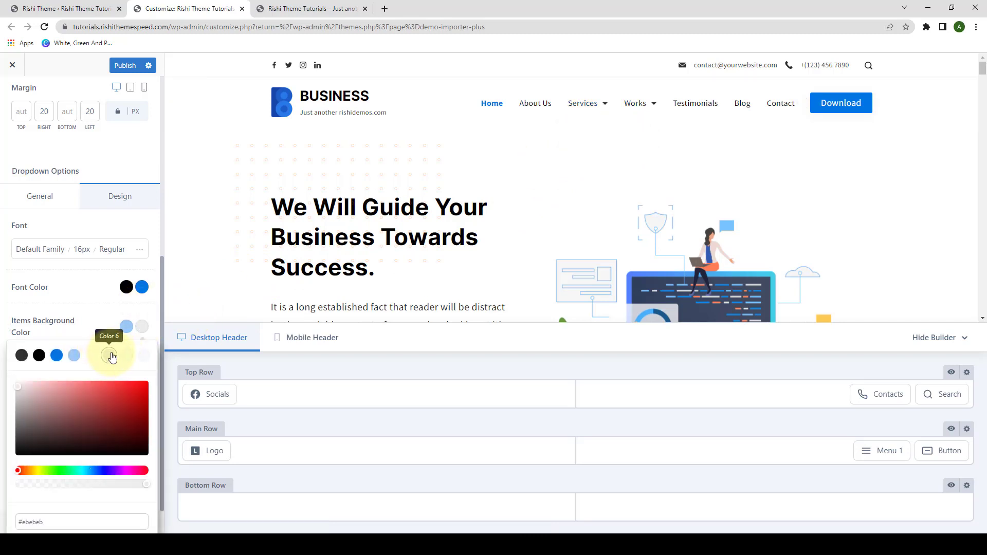
{"action": "left_click", "coordinate": [115, 319]}
{"action": "mouse_move", "coordinate": [605, 103]}
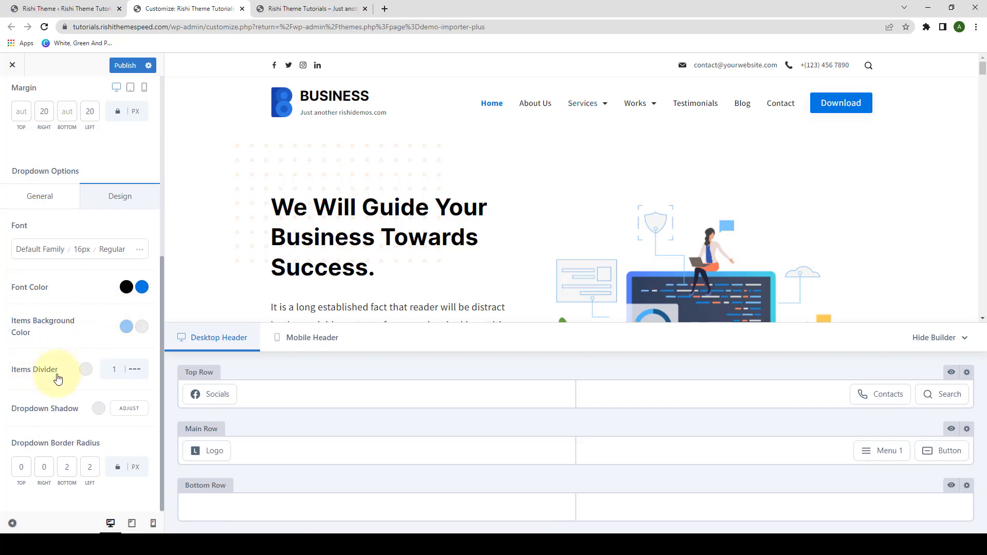
Step: Examine the dropdown's Items Divider options, covering line width and line style, and check the Services dropdown
{"action": "left_click", "coordinate": [135, 370]}
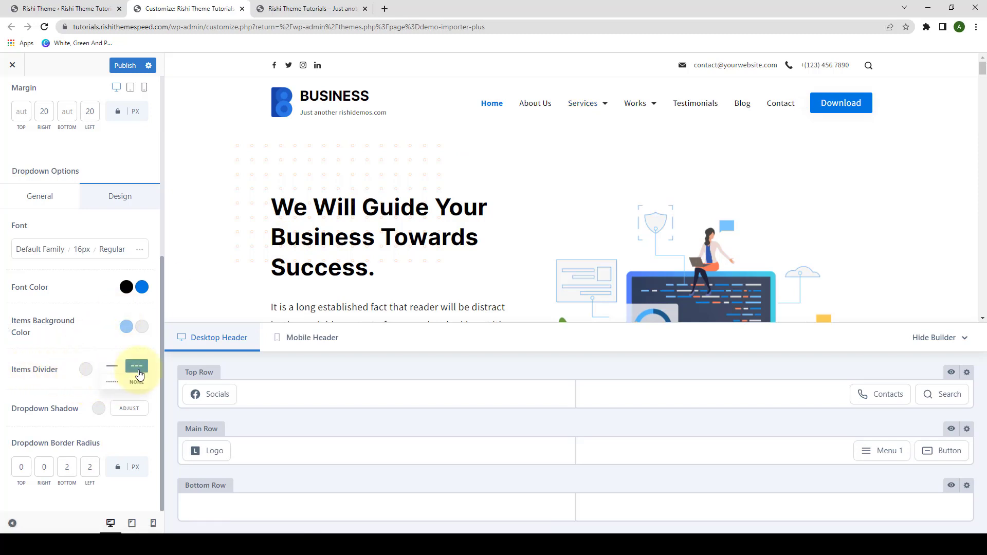
{"action": "left_click", "coordinate": [137, 368]}
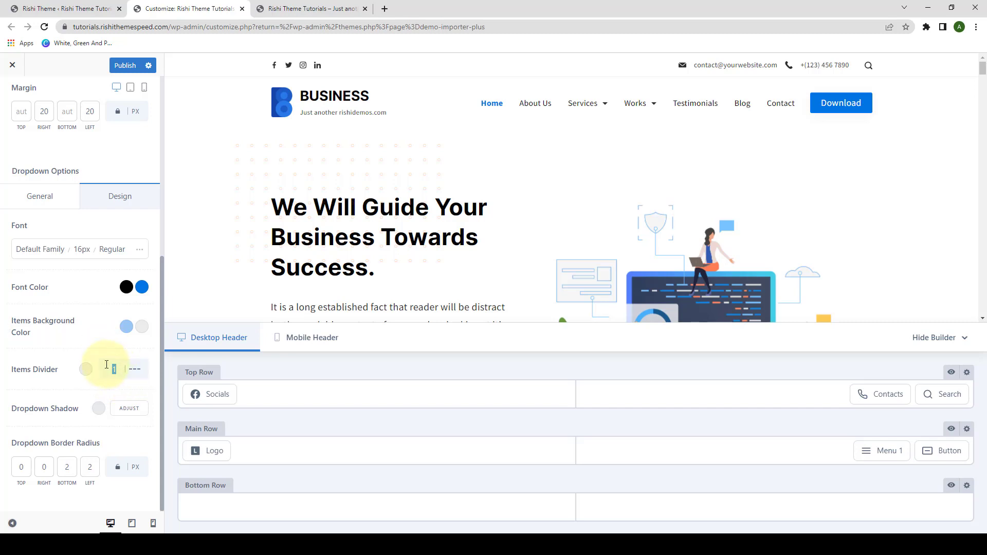
{"action": "left_click", "coordinate": [85, 382]}
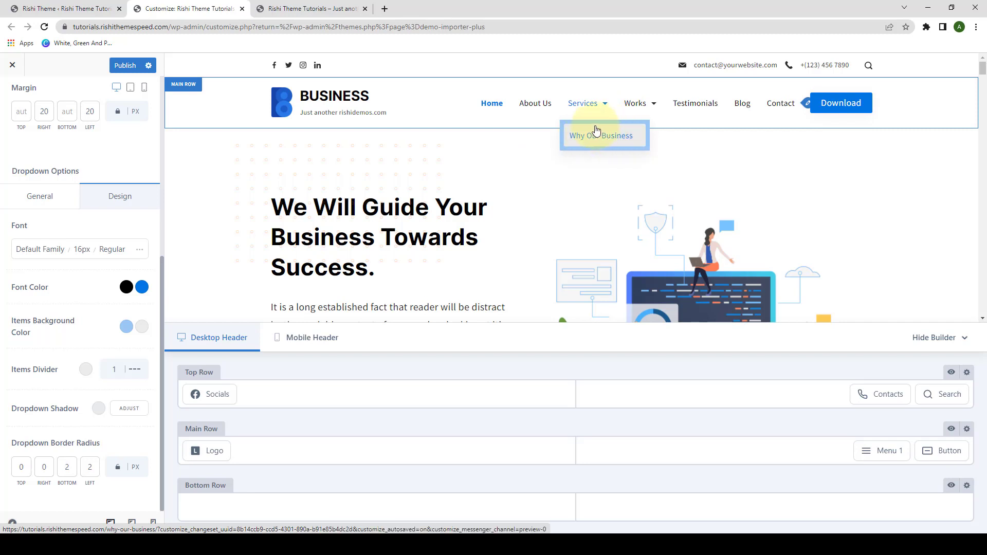
{"action": "left_click", "coordinate": [136, 370]}
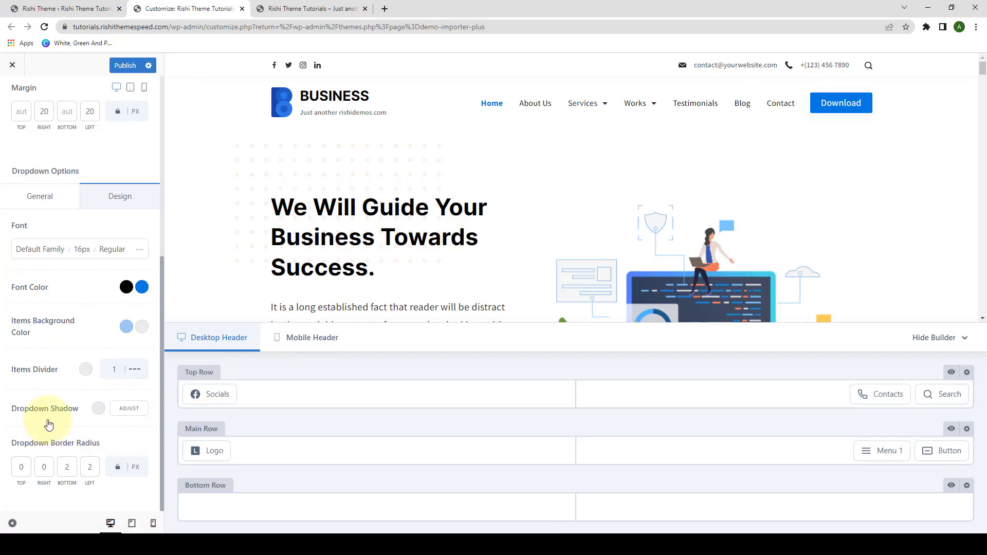
Step: Change the Dropdown Shadow color to a brighter, more saturated blue, and view the shadow's offset, blur and spread options
{"action": "left_click", "coordinate": [99, 410]}
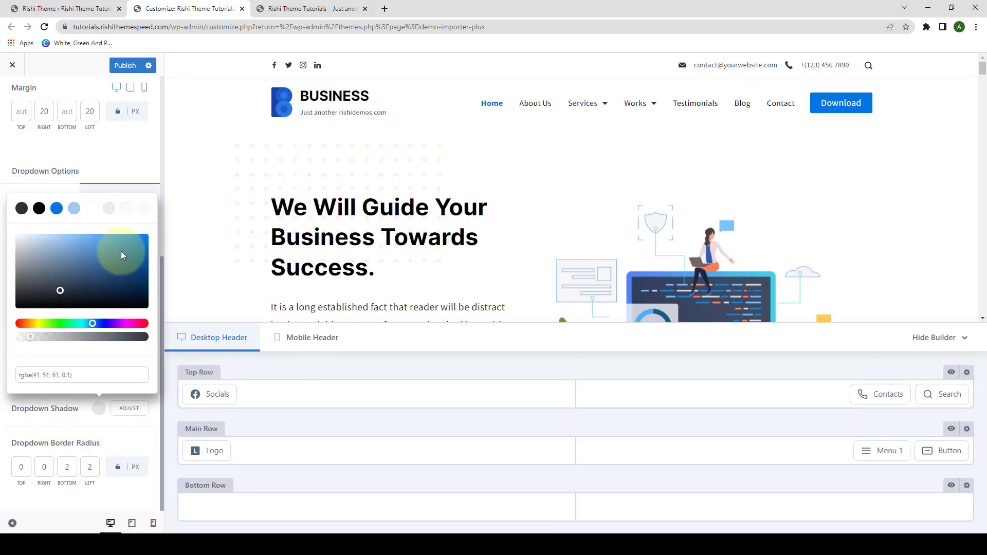
{"action": "left_click", "coordinate": [123, 251]}
{"action": "mouse_move", "coordinate": [129, 256]}
{"action": "left_mouse_down"}
{"action": "mouse_move", "coordinate": [136, 249]}
{"action": "mouse_move", "coordinate": [136, 261]}
{"action": "left_mouse_up"}
{"action": "left_click", "coordinate": [123, 413]}
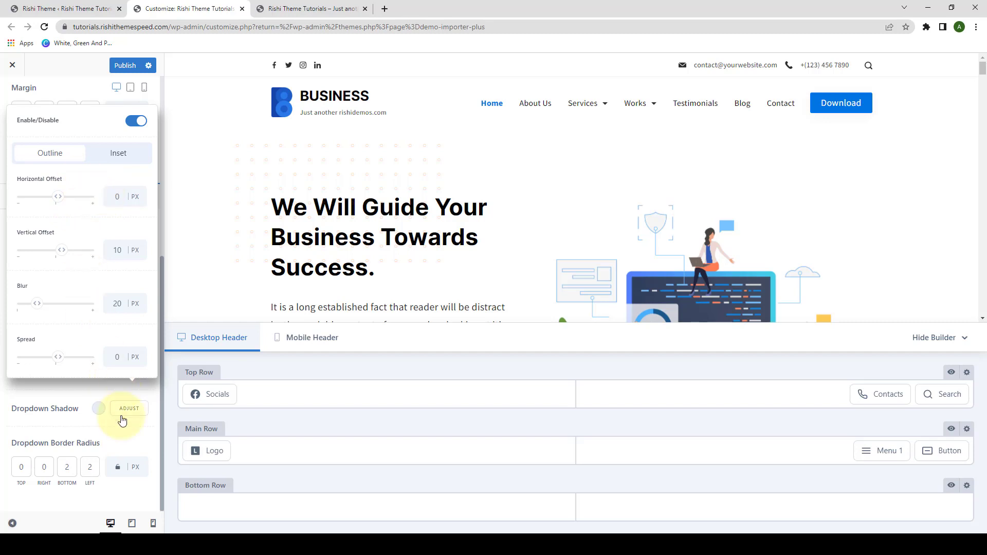
{"action": "left_click", "coordinate": [123, 436]}
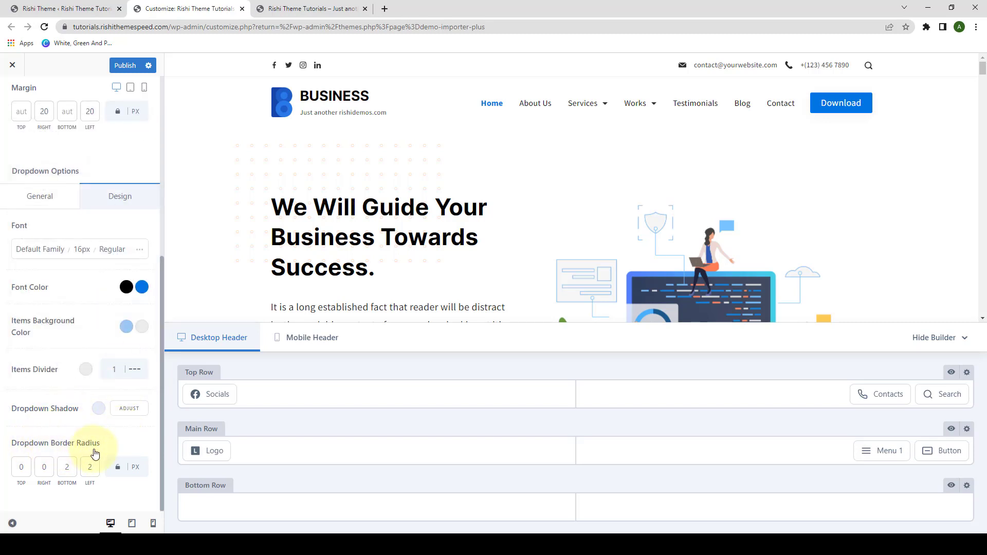
Step: Set the Dropdown Border Radius to 6 px on all four corners
{"action": "double_click", "coordinate": [22, 467]}
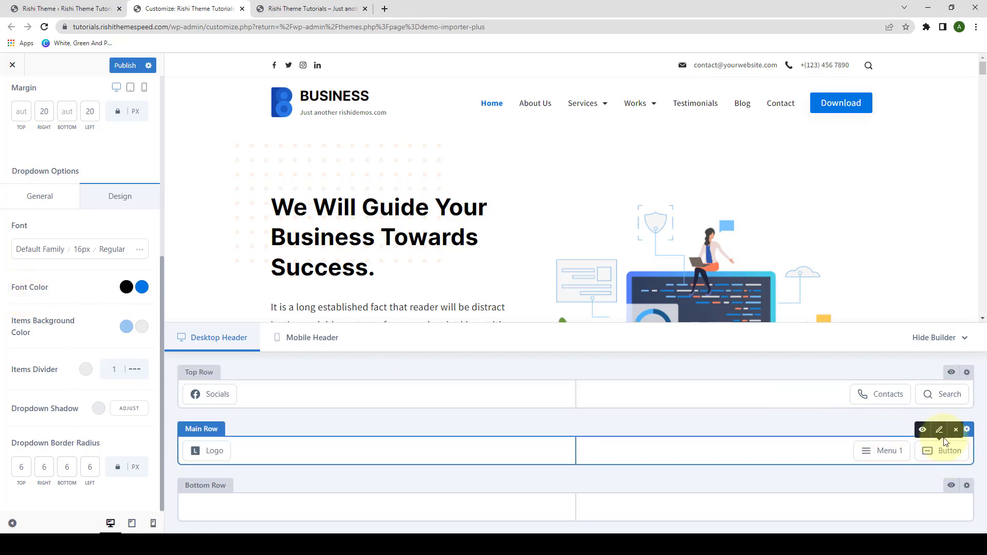
Step: Open the main row's Button settings and preview the outline style before restoring the filled default style
{"action": "left_click", "coordinate": [940, 432]}
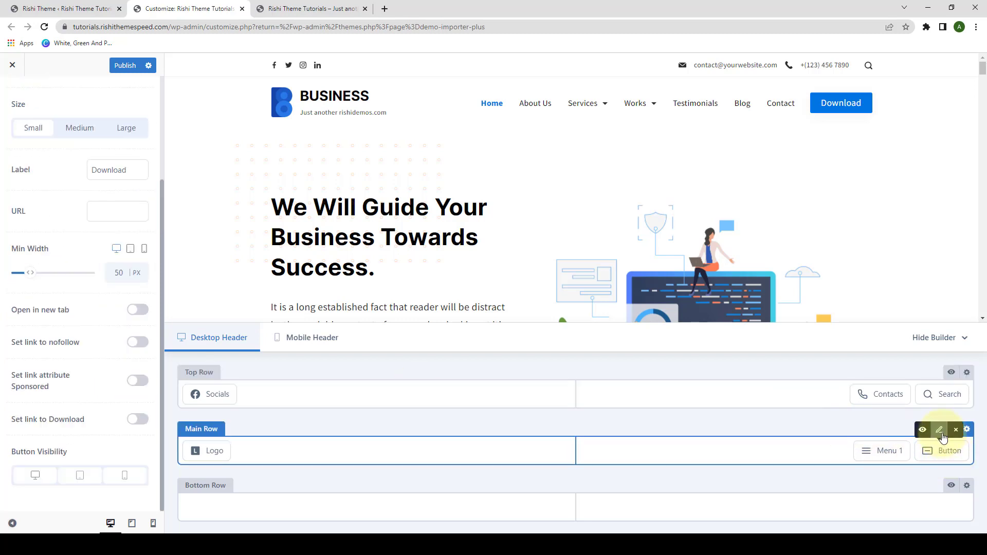
{"action": "scroll", "coordinate": [120, 420], "scroll_direction": "up", "scroll_amount": 5}
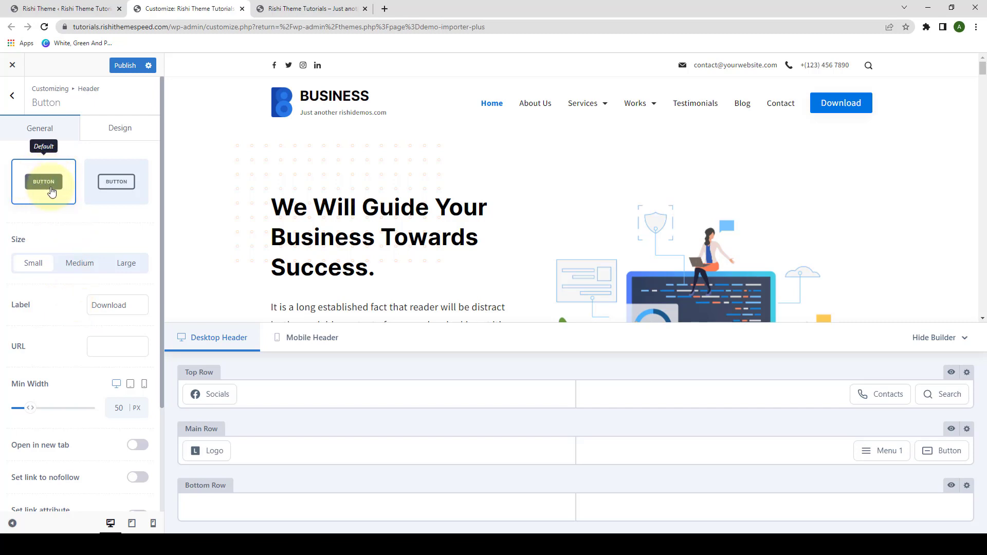
{"action": "left_click", "coordinate": [126, 187]}
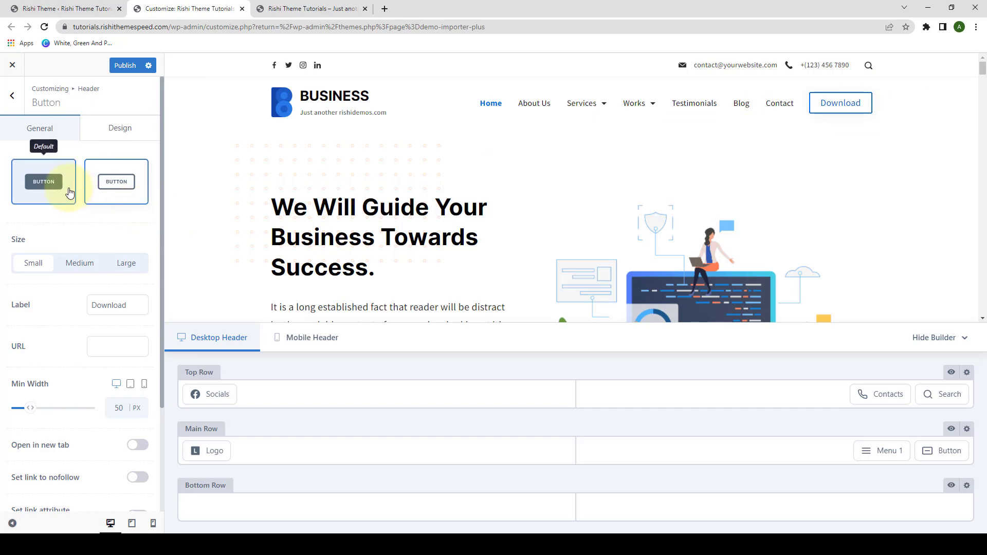
{"action": "left_click", "coordinate": [50, 180]}
{"action": "scroll", "coordinate": [30, 221], "scroll_direction": "down", "scroll_amount": 1}
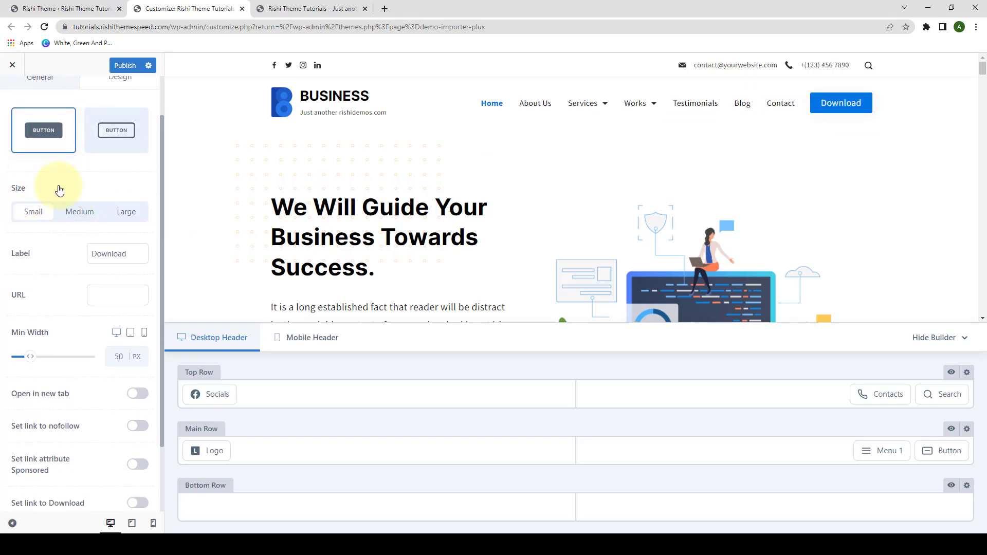
Step: Preview the Medium and Large sizes for the Download button and return it to Small
{"action": "left_click", "coordinate": [77, 213]}
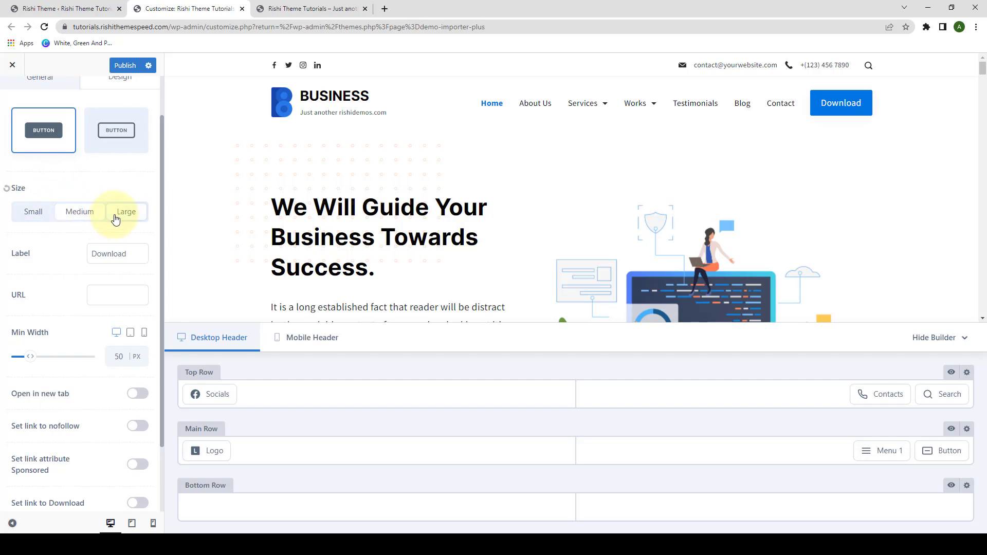
{"action": "left_click", "coordinate": [115, 219]}
{"action": "left_click", "coordinate": [34, 214]}
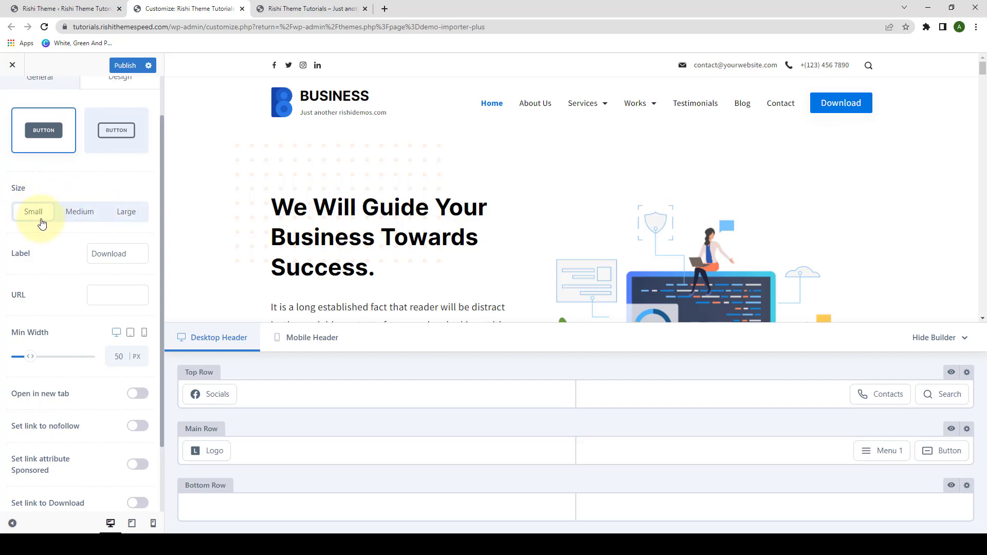
{"action": "scroll", "coordinate": [42, 226], "scroll_direction": "down", "scroll_amount": 1}
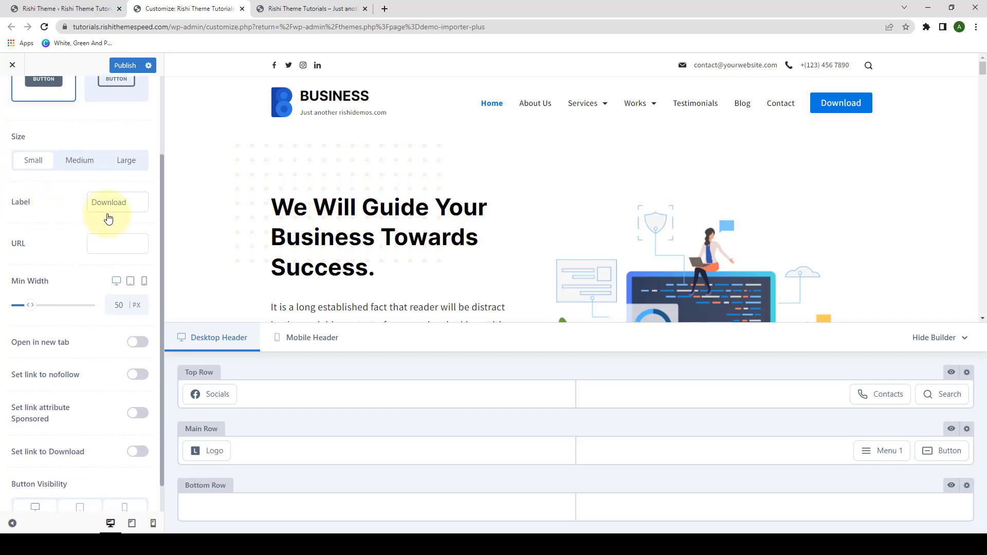
{"action": "left_click_drag", "start_coordinate": [128, 203], "coordinate": [90, 206]}
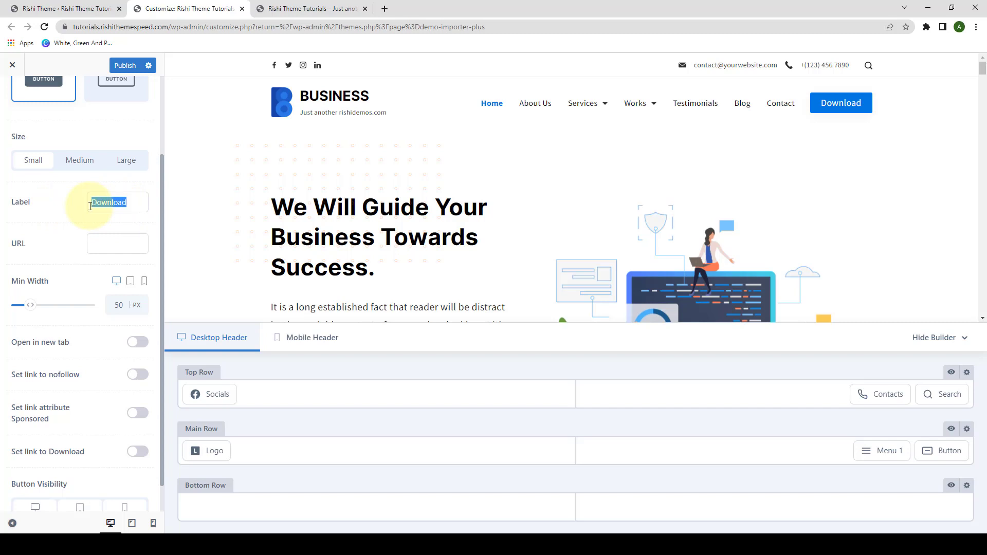
{"action": "scroll", "coordinate": [66, 238], "scroll_direction": "down", "scroll_amount": 1}
{"action": "left_click", "coordinate": [110, 209]}
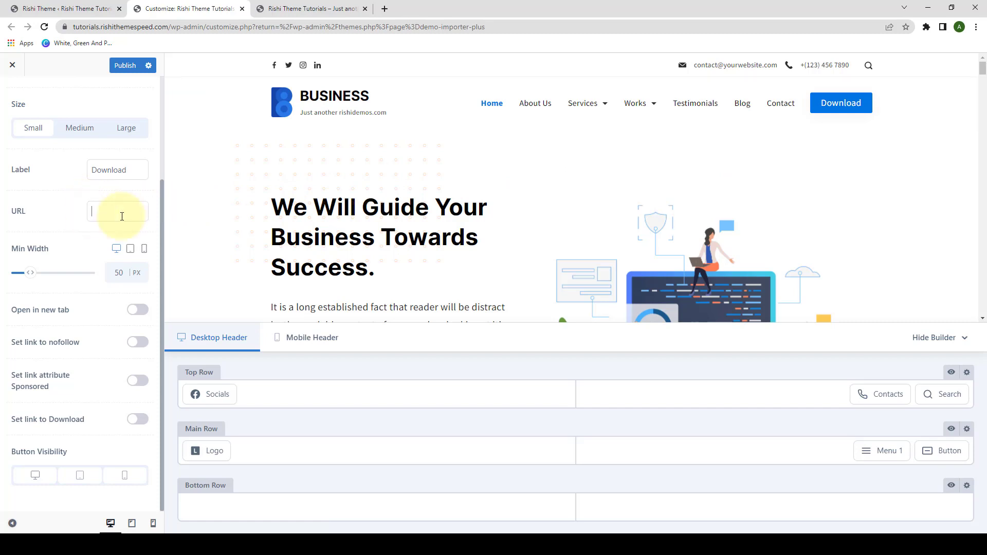
{"action": "key", "text": "ctrl+v"}
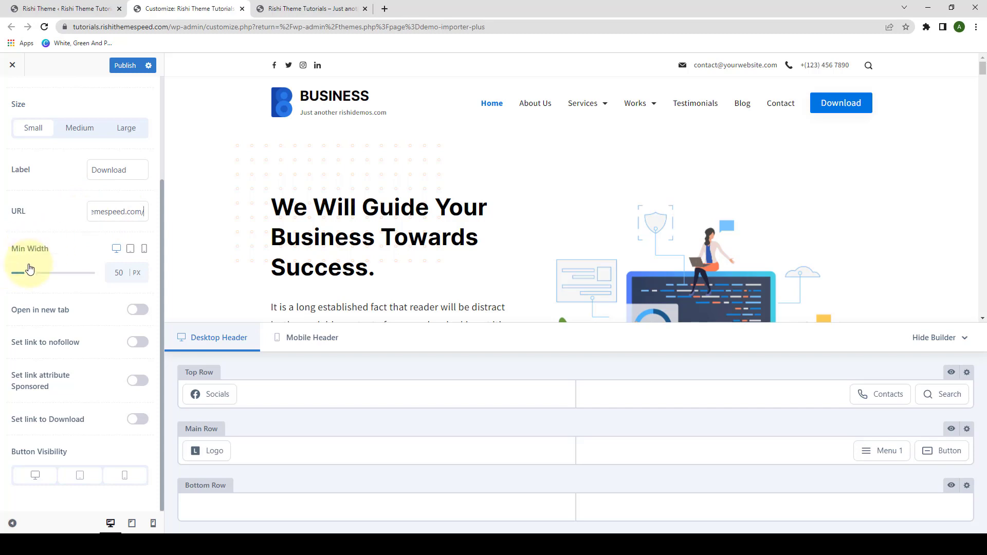
Step: Set the button's Min Width to 86 px and enable opening its link in a new tab
{"action": "mouse_move", "coordinate": [29, 272]}
{"action": "left_mouse_down"}
{"action": "mouse_move", "coordinate": [66, 275]}
{"action": "mouse_move", "coordinate": [34, 276]}
{"action": "left_mouse_up"}
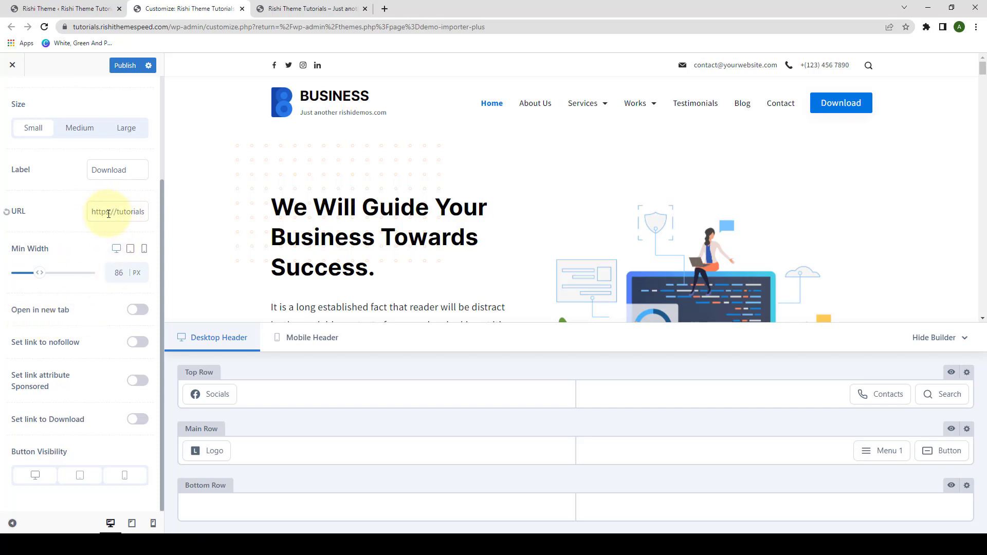
{"action": "left_click", "coordinate": [139, 310]}
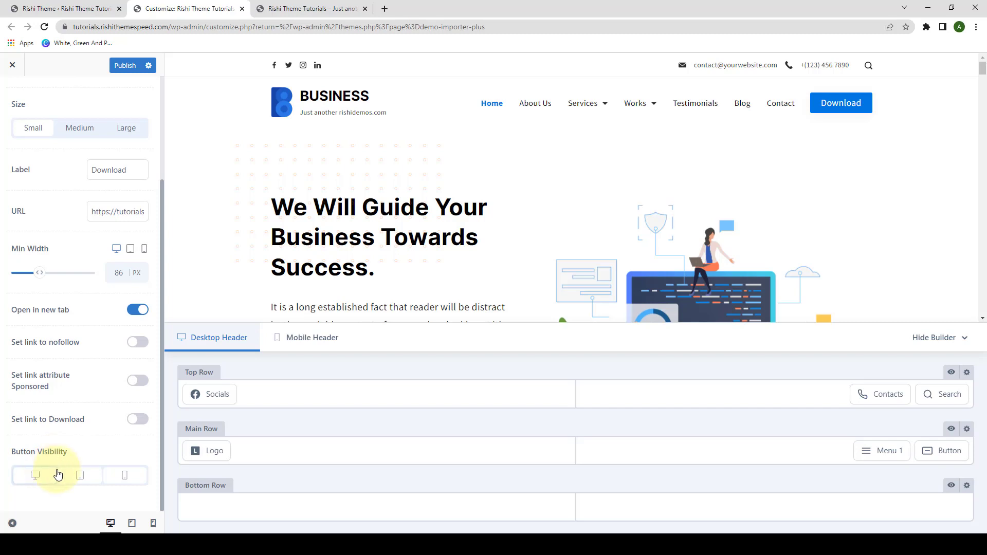
Step: Try hiding the button on mobile and tablet through Button Visibility, and restore it for all devices
{"action": "left_click", "coordinate": [123, 474]}
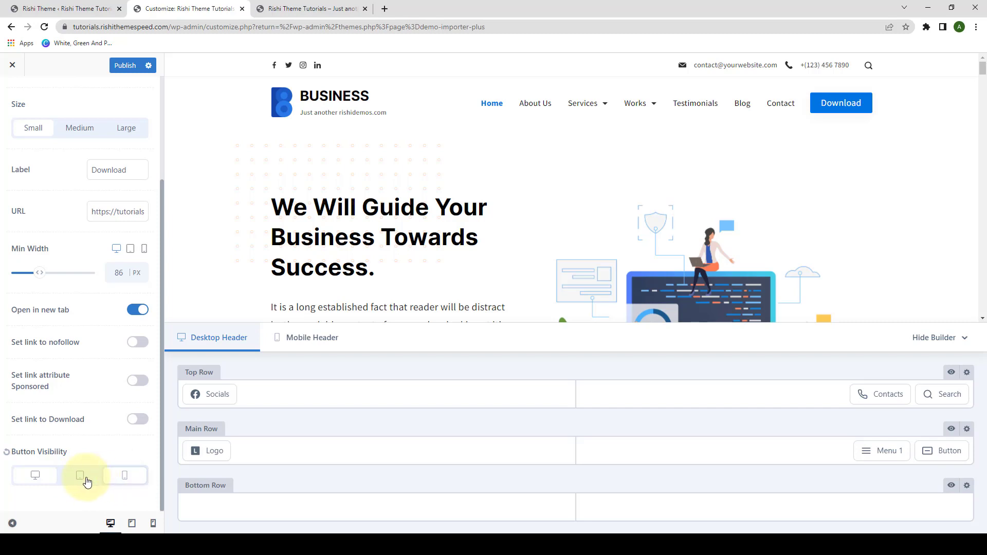
{"action": "left_click", "coordinate": [128, 479]}
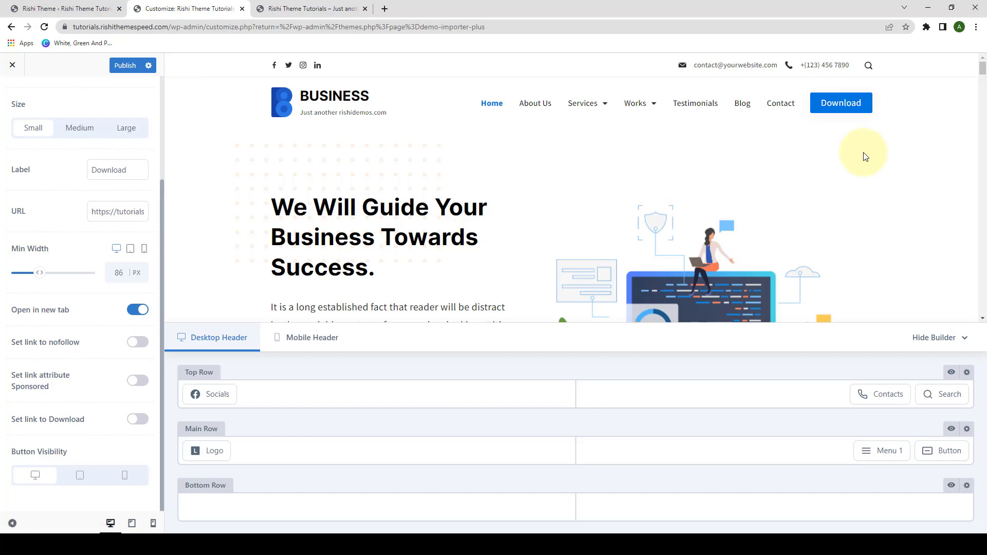
{"action": "left_click", "coordinate": [81, 477]}
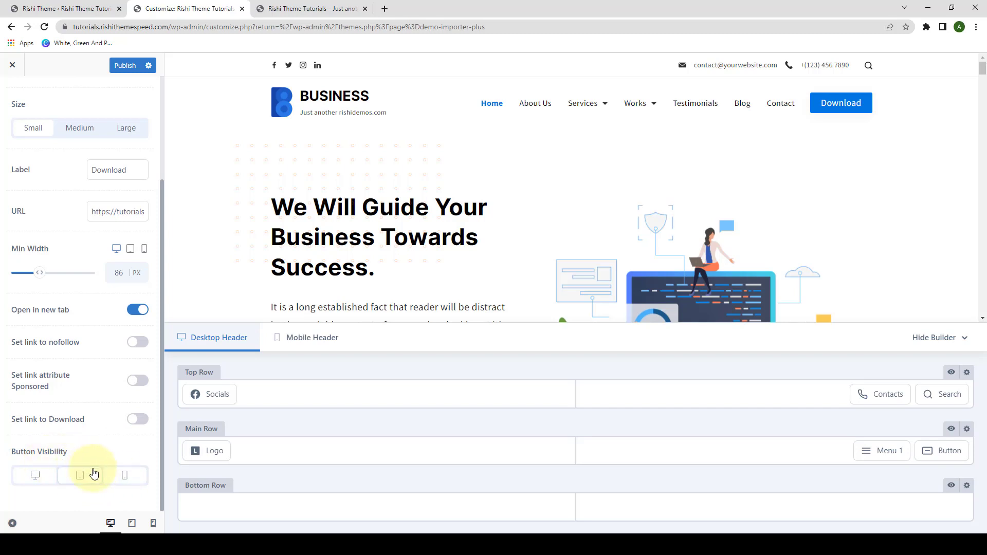
Step: Set the button's default-state initial font color to black, #000000, and view the hover font color
{"action": "scroll", "coordinate": [92, 465], "scroll_direction": "up", "scroll_amount": 3}
{"action": "left_click", "coordinate": [119, 125]}
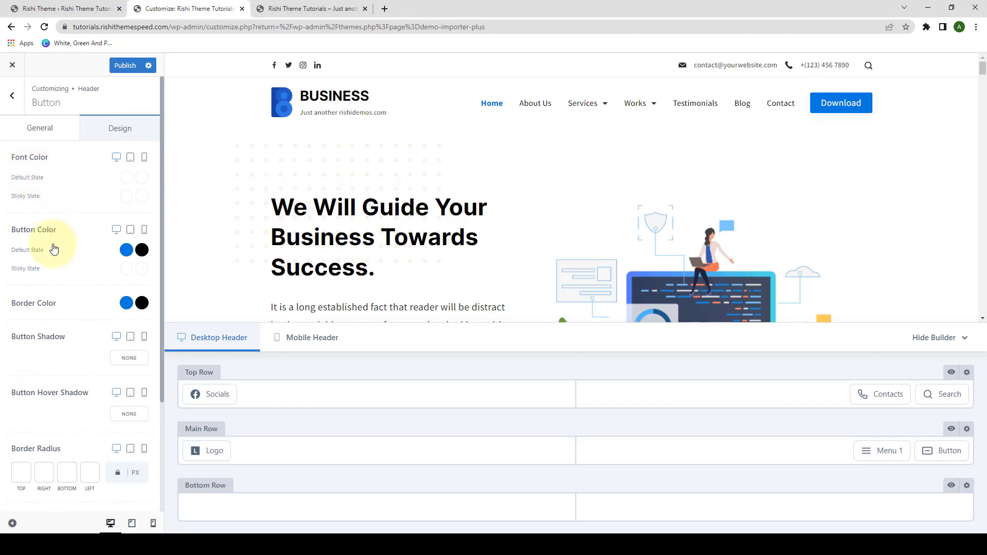
{"action": "scroll", "coordinate": [103, 262], "scroll_direction": "down", "scroll_amount": 1}
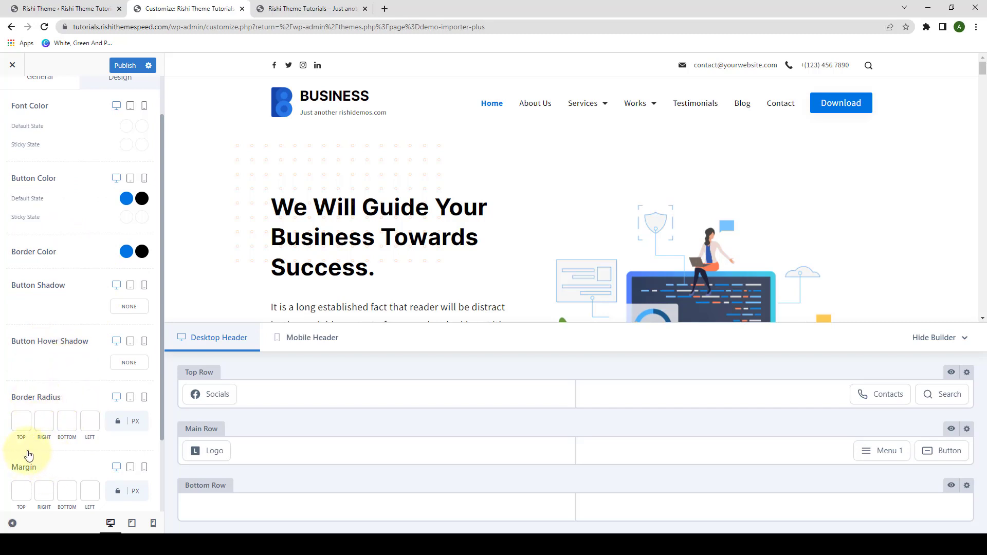
{"action": "scroll", "coordinate": [29, 454], "scroll_direction": "up", "scroll_amount": 1}
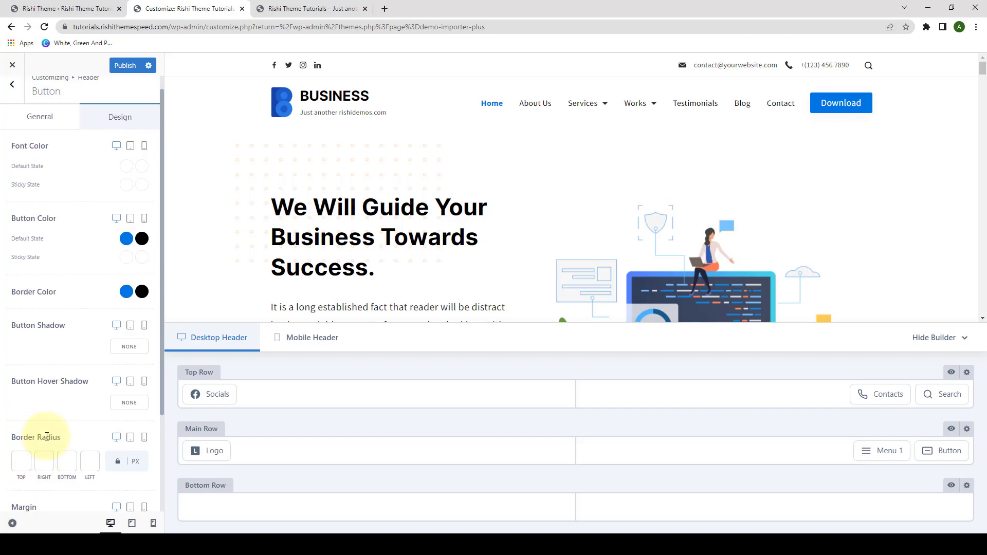
{"action": "left_click", "coordinate": [130, 180]}
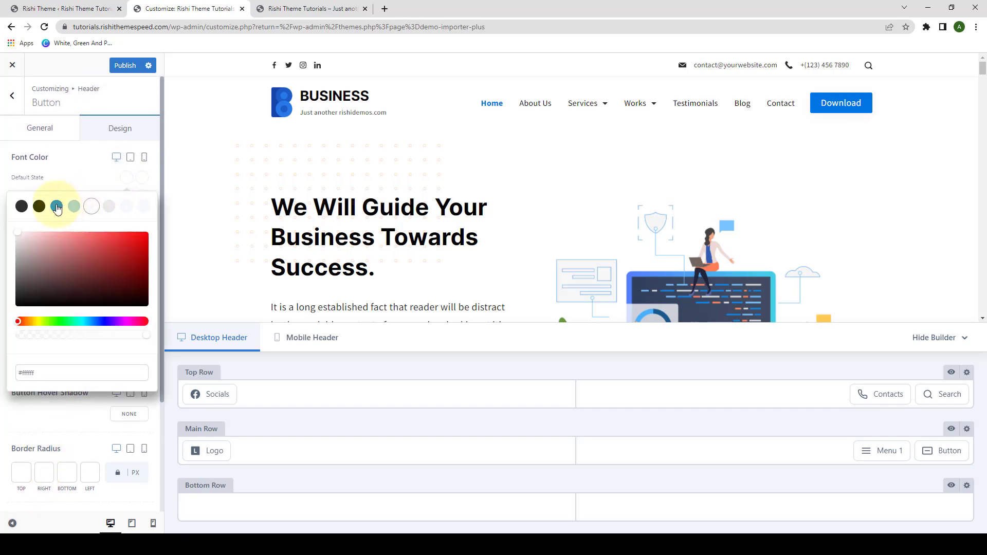
{"action": "left_click", "coordinate": [56, 206]}
{"action": "left_click", "coordinate": [39, 206]}
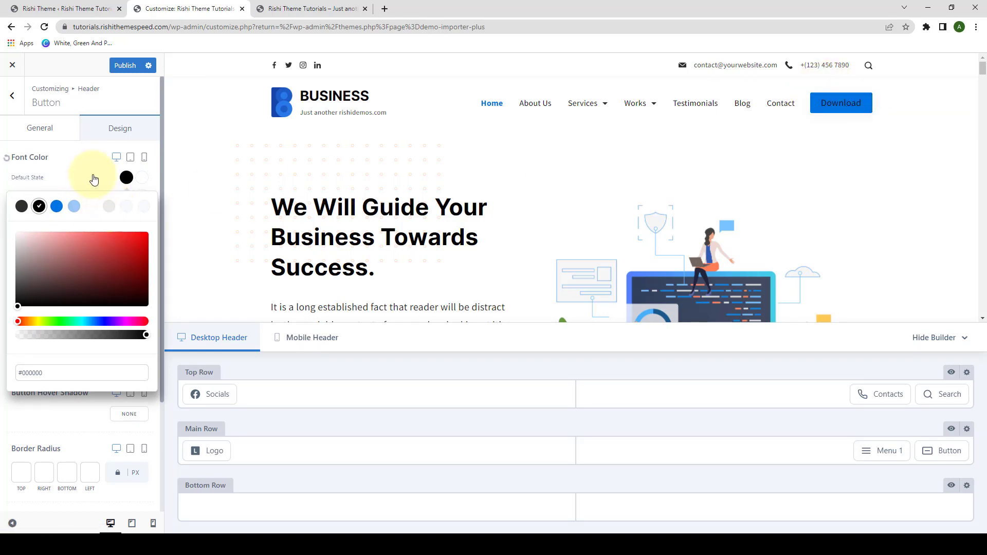
{"action": "left_click", "coordinate": [144, 188]}
{"action": "left_click", "coordinate": [141, 181]}
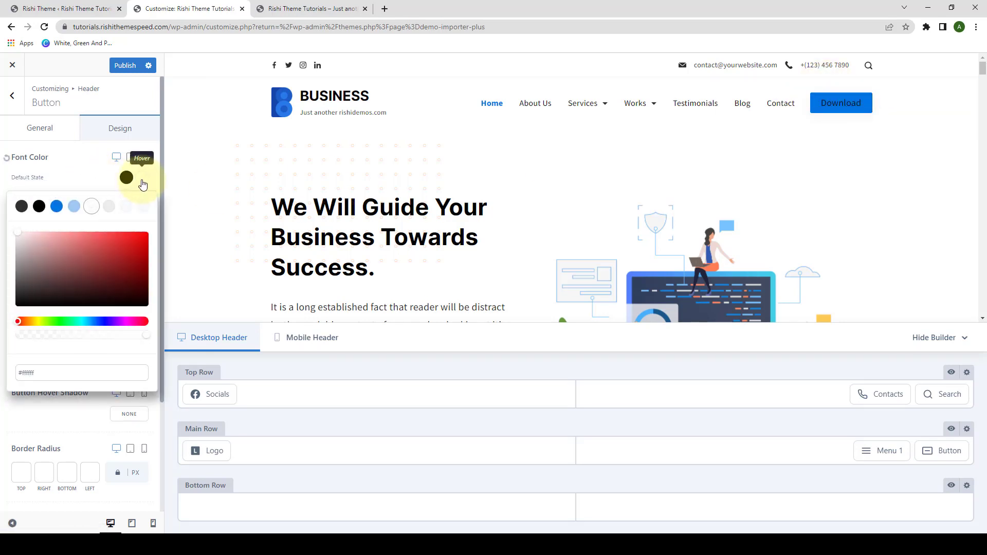
{"action": "left_click", "coordinate": [74, 185]}
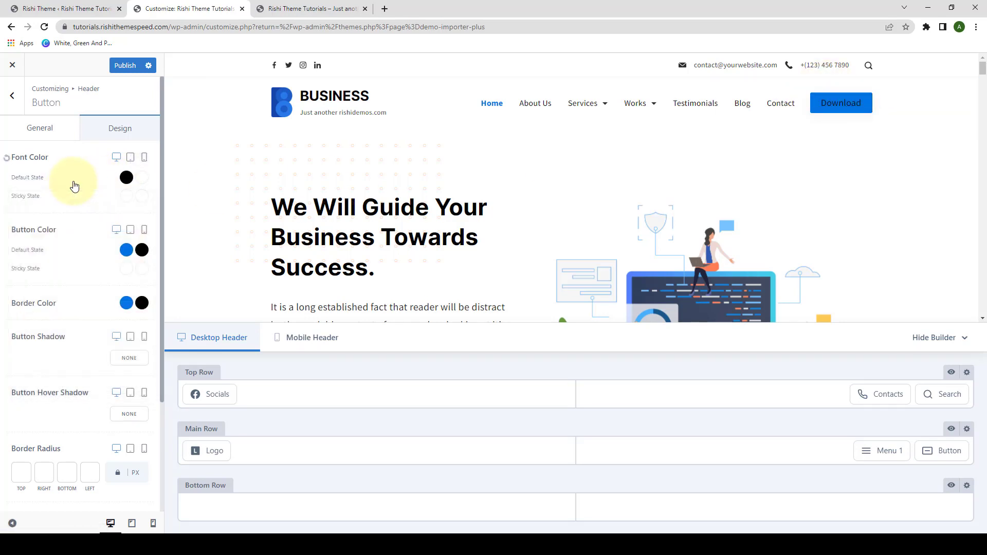
Step: Set the button's default-state initial Button Color to the light blue palette color #99c7f4
{"action": "left_click", "coordinate": [126, 250]}
{"action": "left_click", "coordinate": [74, 281]}
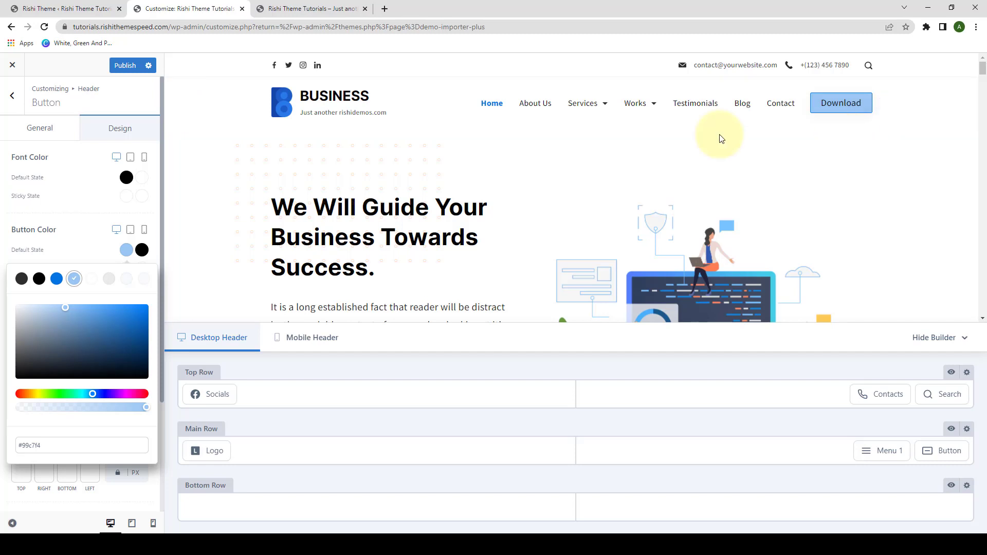
{"action": "left_click", "coordinate": [88, 257]}
Step: Change the button's initial Border Color to a slightly darker blue shade
{"action": "scroll", "coordinate": [91, 263], "scroll_direction": "down", "scroll_amount": 1}
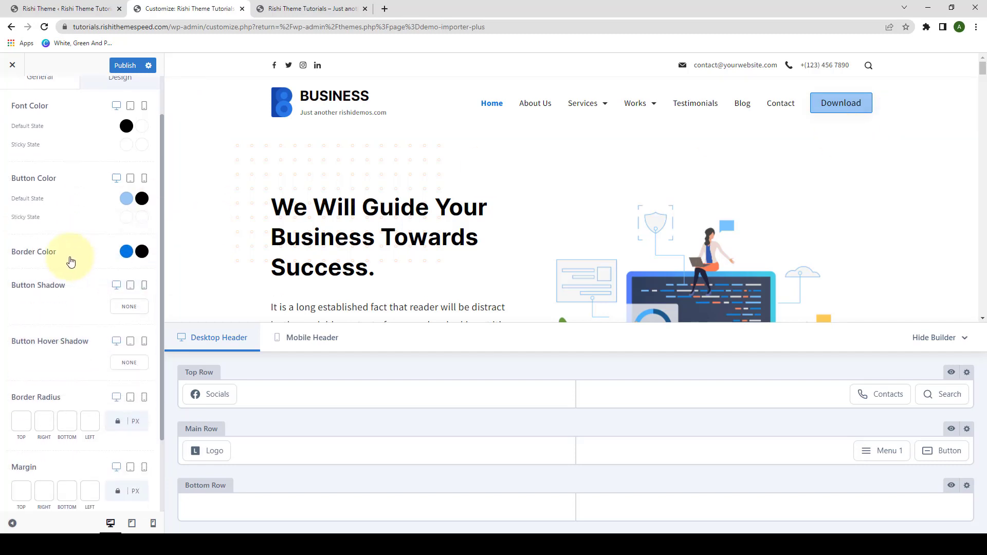
{"action": "left_click", "coordinate": [126, 251]}
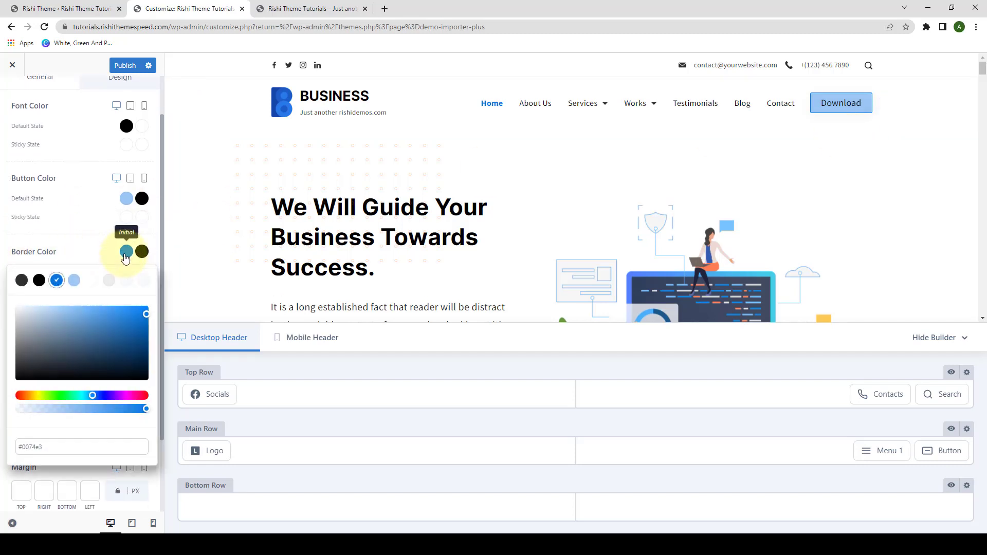
{"action": "left_click", "coordinate": [132, 335]}
{"action": "left_click", "coordinate": [87, 243]}
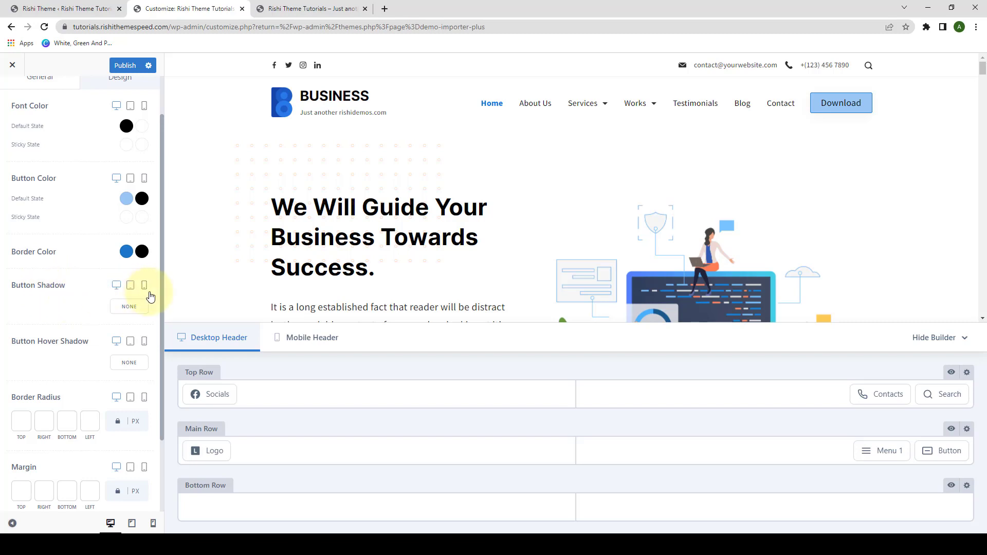
Step: Review the button's shadow, radius, margin and padding options, and reset its font, button and border colors to their defaults
{"action": "scroll", "coordinate": [59, 334], "scroll_direction": "down", "scroll_amount": 1}
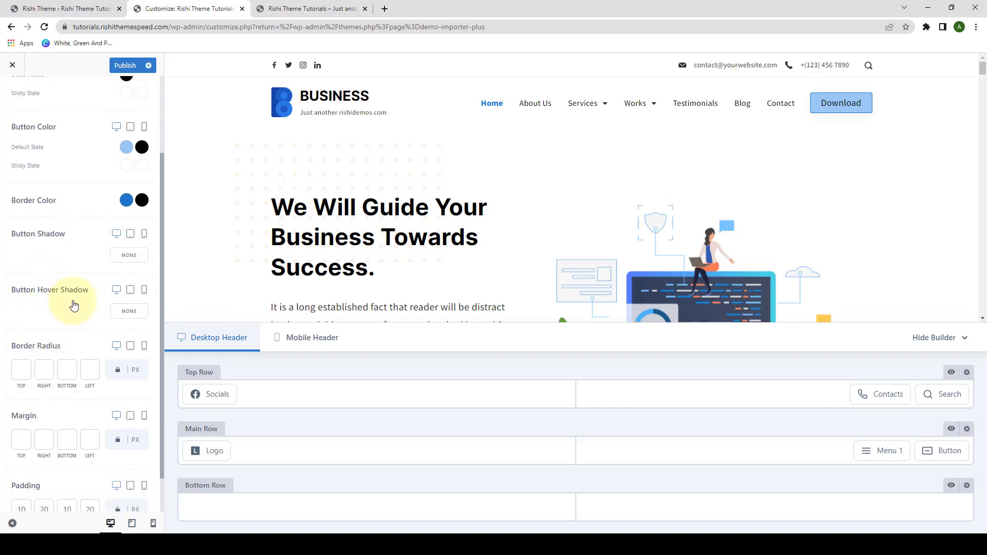
{"action": "scroll", "coordinate": [74, 305], "scroll_direction": "down", "scroll_amount": 1}
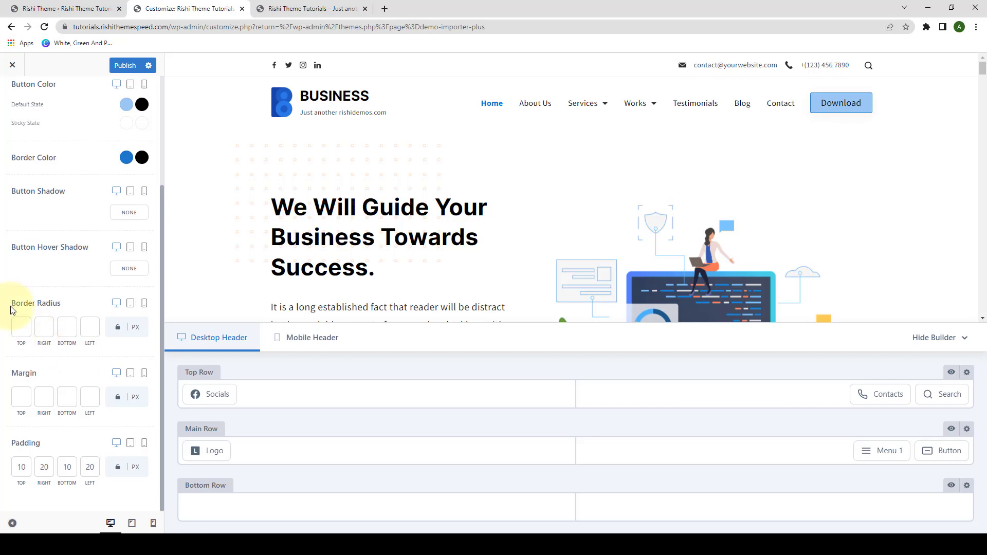
{"action": "scroll", "coordinate": [14, 311], "scroll_direction": "up", "scroll_amount": 2}
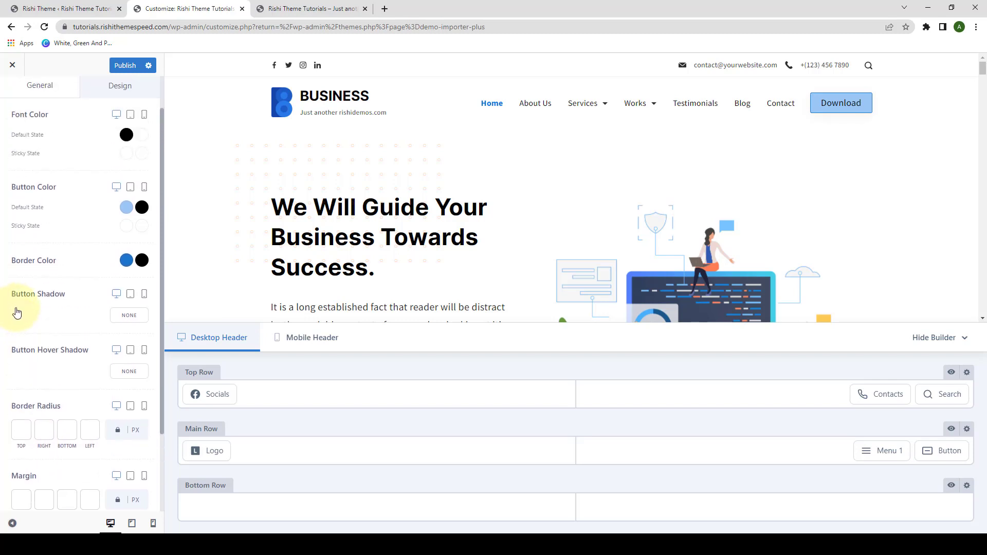
{"action": "scroll", "coordinate": [17, 312], "scroll_direction": "up", "scroll_amount": 1}
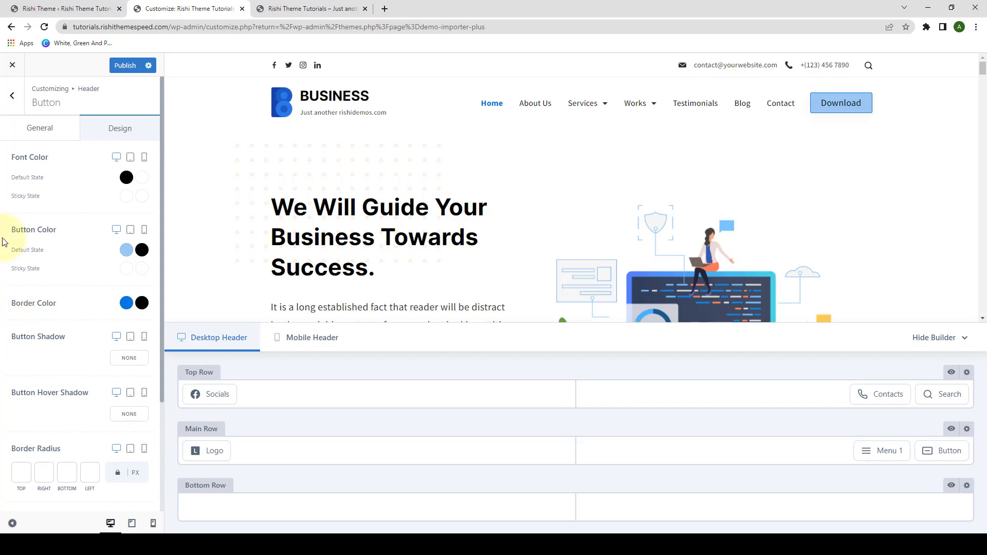
{"action": "left_click", "coordinate": [7, 160]}
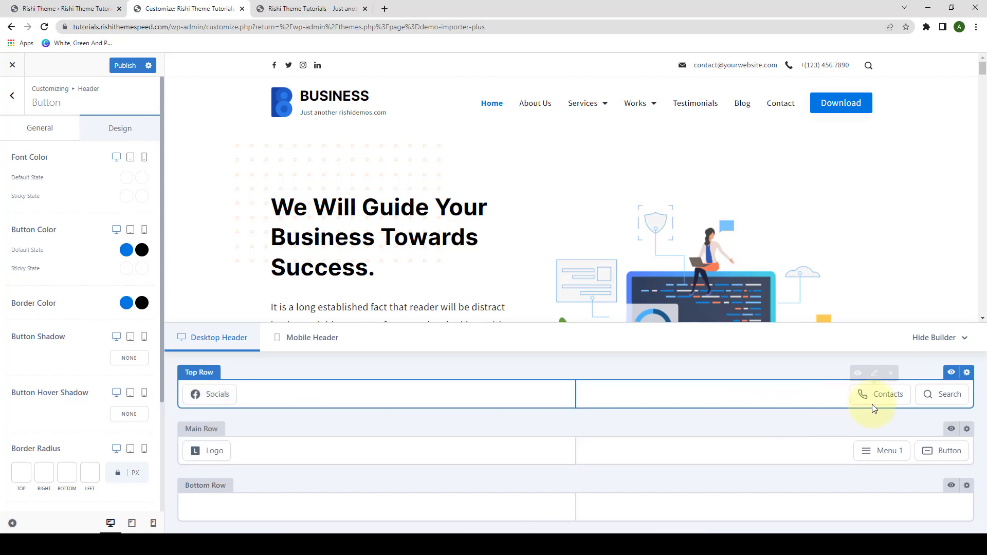
Step: Open the Contacts element's settings in the header's top row and add a Work Hours item to it
{"action": "left_click", "coordinate": [874, 374]}
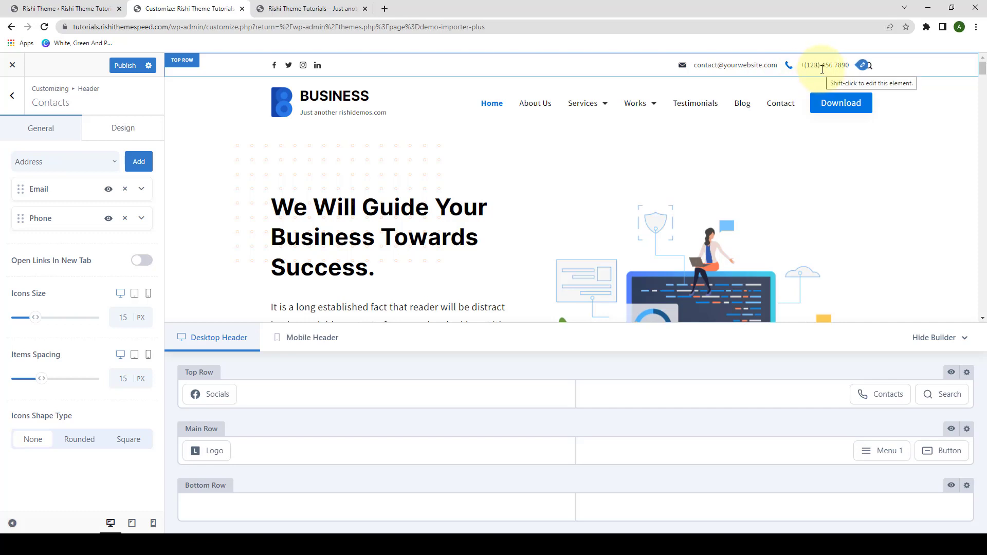
{"action": "left_click", "coordinate": [105, 169]}
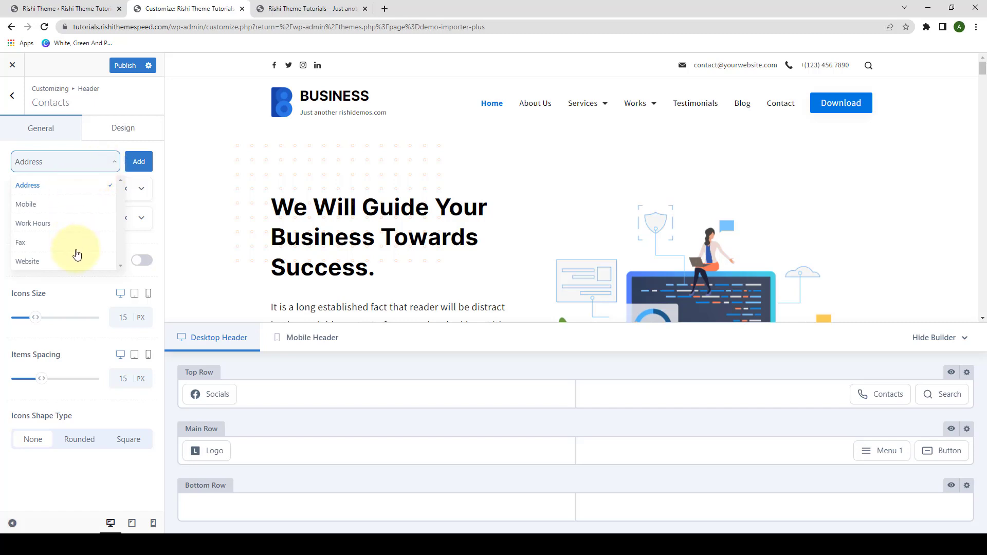
{"action": "left_click", "coordinate": [73, 224]}
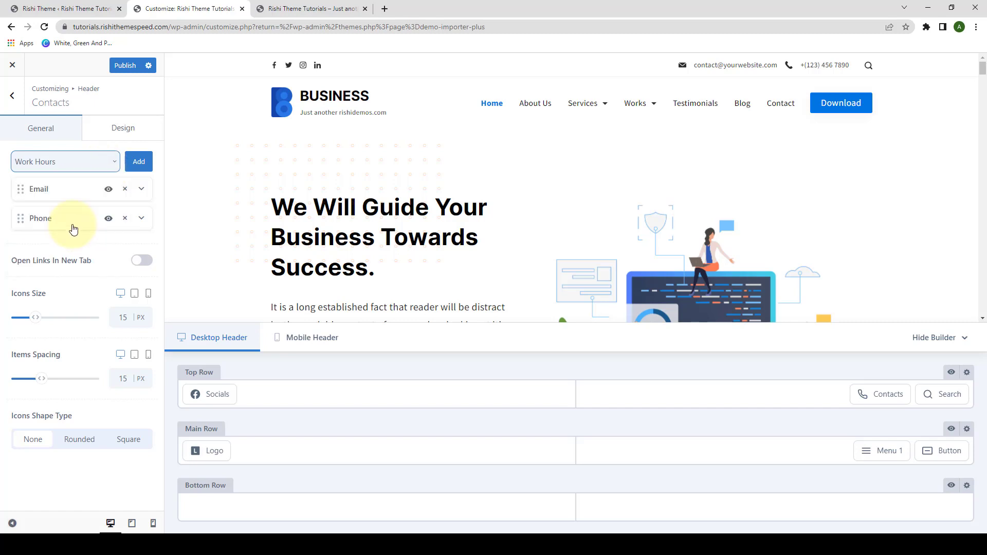
{"action": "left_click", "coordinate": [138, 162]}
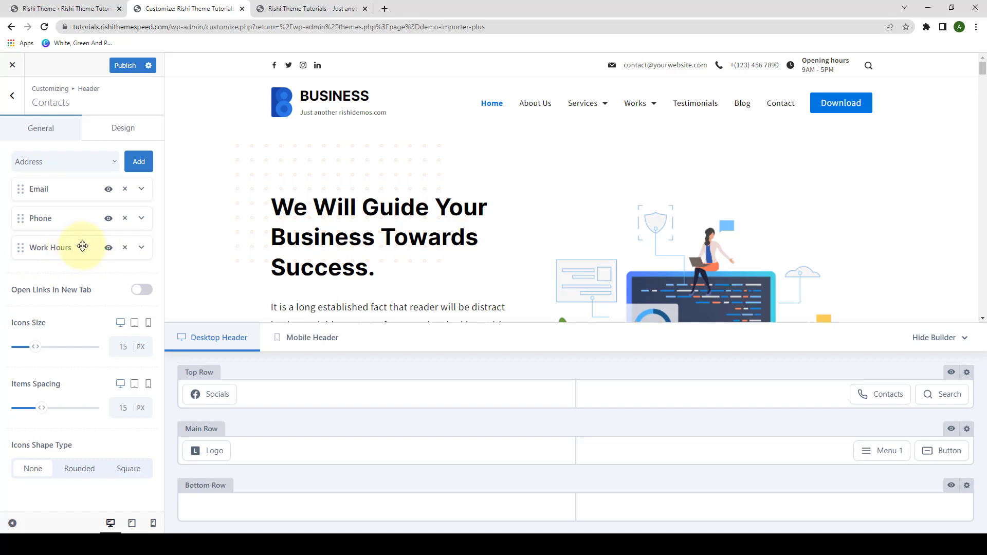
Step: Review the title, content and link fields of the Work Hours, Phone and Email items and the other available contact types
{"action": "left_click", "coordinate": [143, 250]}
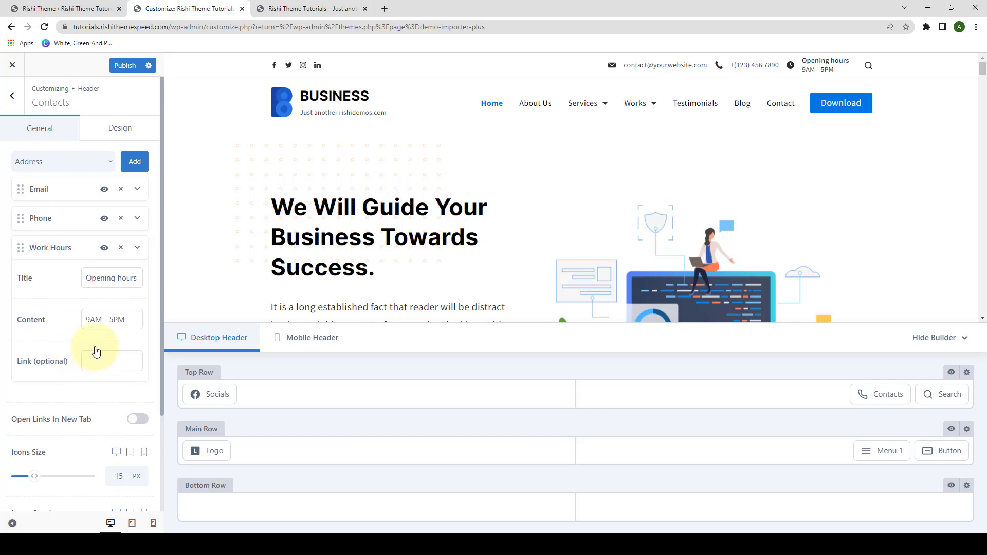
{"action": "left_click", "coordinate": [138, 218]}
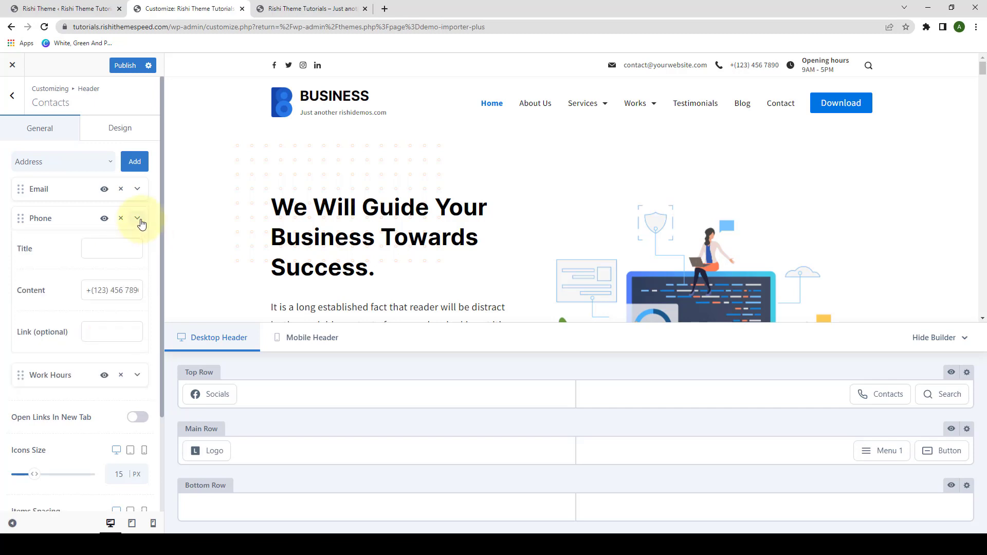
{"action": "left_click", "coordinate": [137, 189]}
{"action": "left_click", "coordinate": [109, 170]}
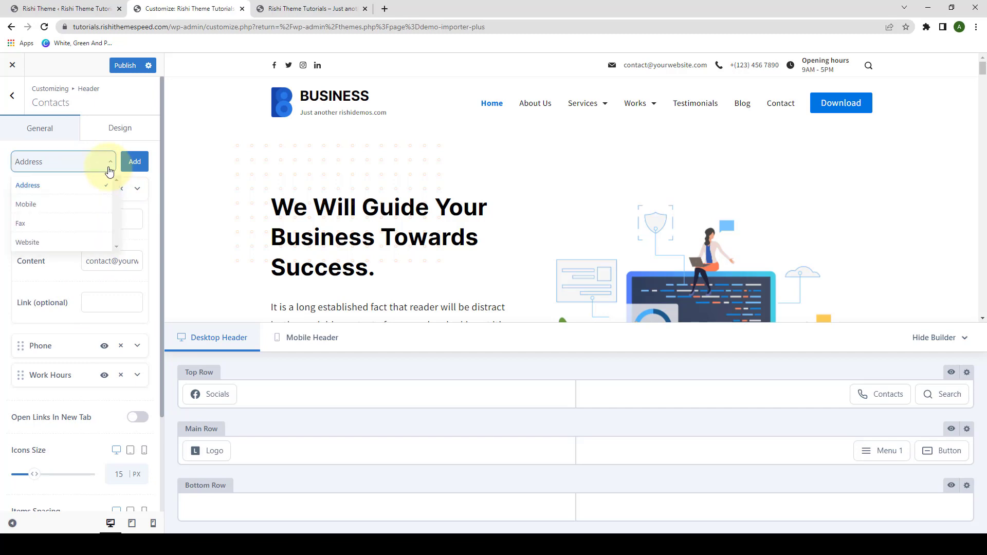
{"action": "scroll", "coordinate": [77, 216], "scroll_direction": "down", "scroll_amount": 2}
{"action": "scroll", "coordinate": [86, 185], "scroll_direction": "up", "scroll_amount": 2}
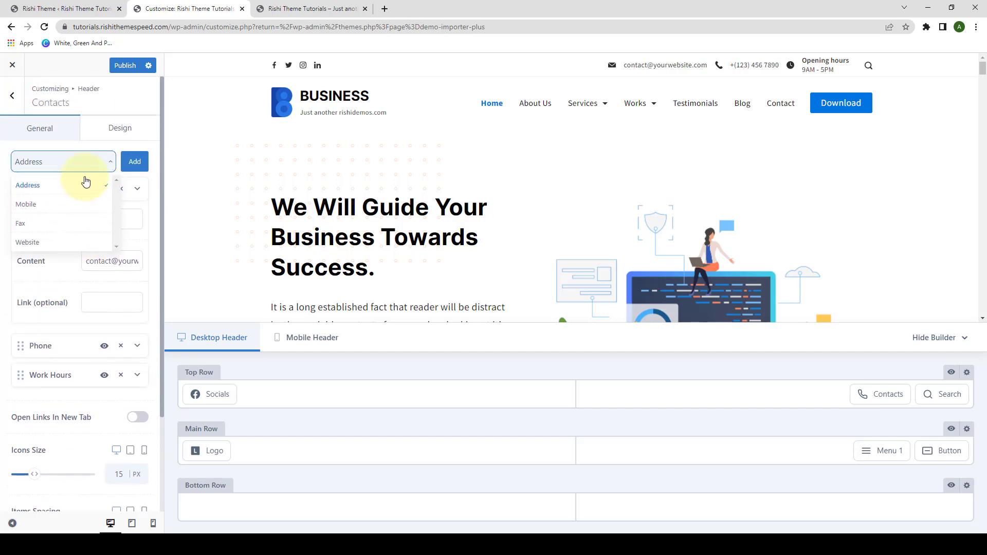
{"action": "left_click", "coordinate": [109, 164]}
{"action": "left_click", "coordinate": [137, 190]}
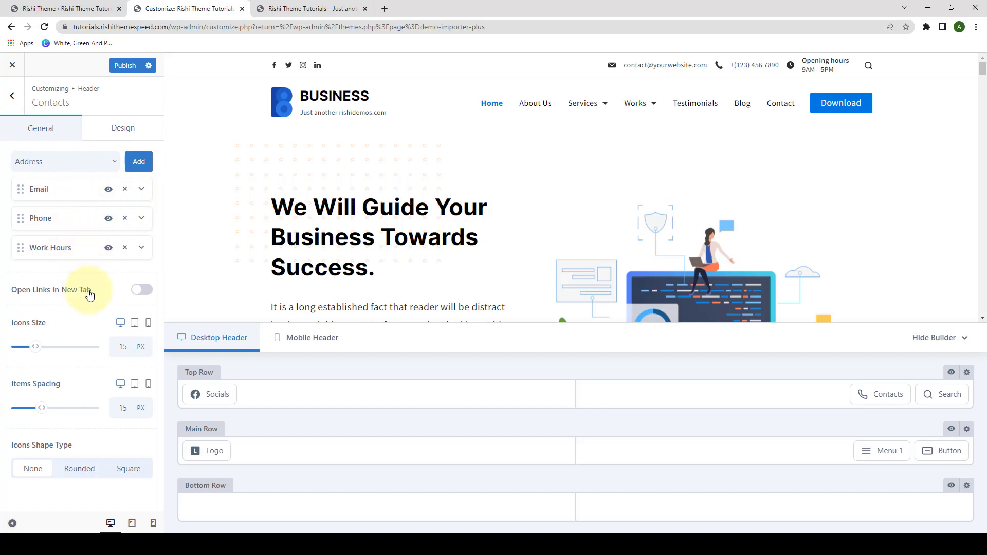
Step: Enable opening contact links in a new tab and set the Contacts items spacing to 20 px
{"action": "left_click", "coordinate": [143, 289]}
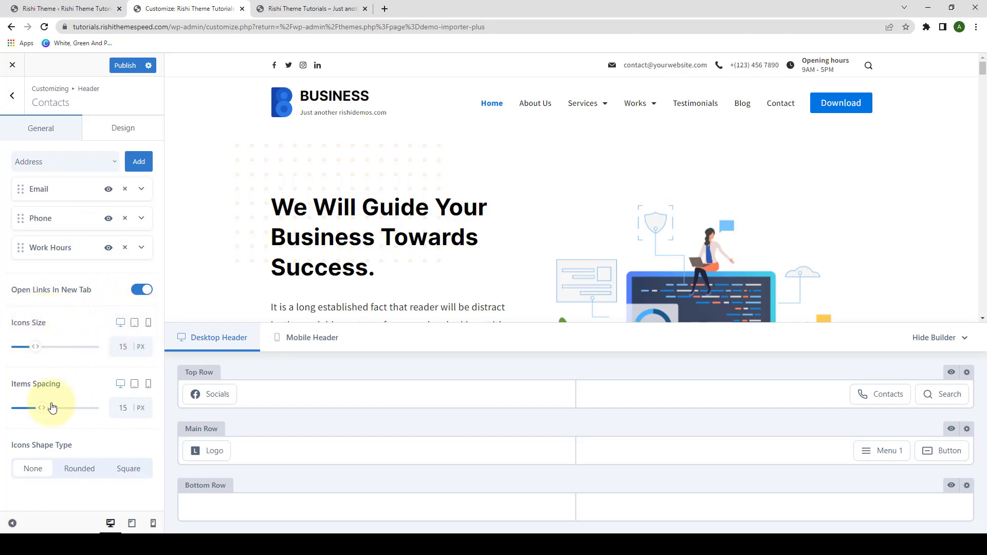
{"action": "mouse_move", "coordinate": [40, 408]}
{"action": "left_mouse_down"}
{"action": "mouse_move", "coordinate": [55, 412]}
{"action": "mouse_move", "coordinate": [44, 414]}
{"action": "left_mouse_up"}
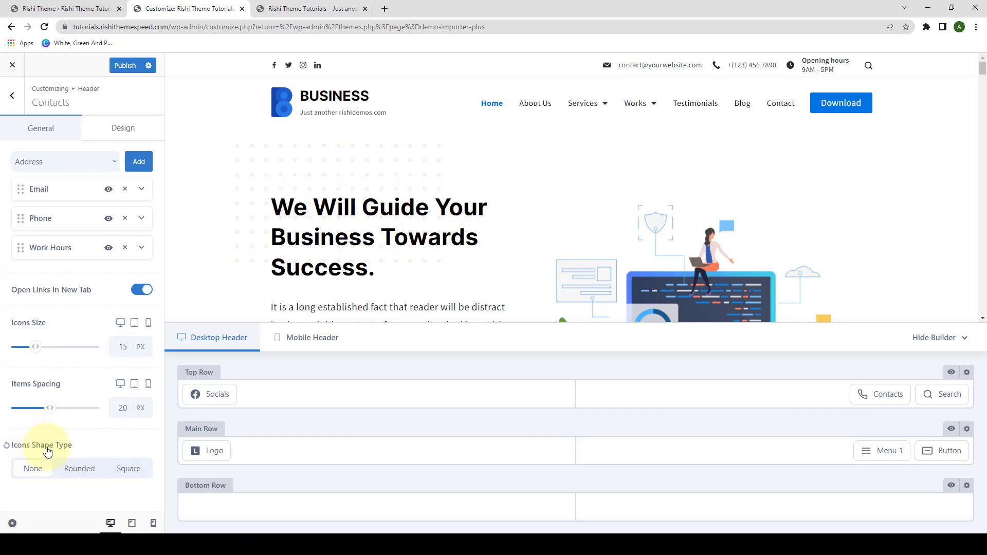
Step: Set the contact icons' shape type to Square with a Solid fill, trying the Rounded shape and Outline fill too
{"action": "left_click", "coordinate": [67, 468]}
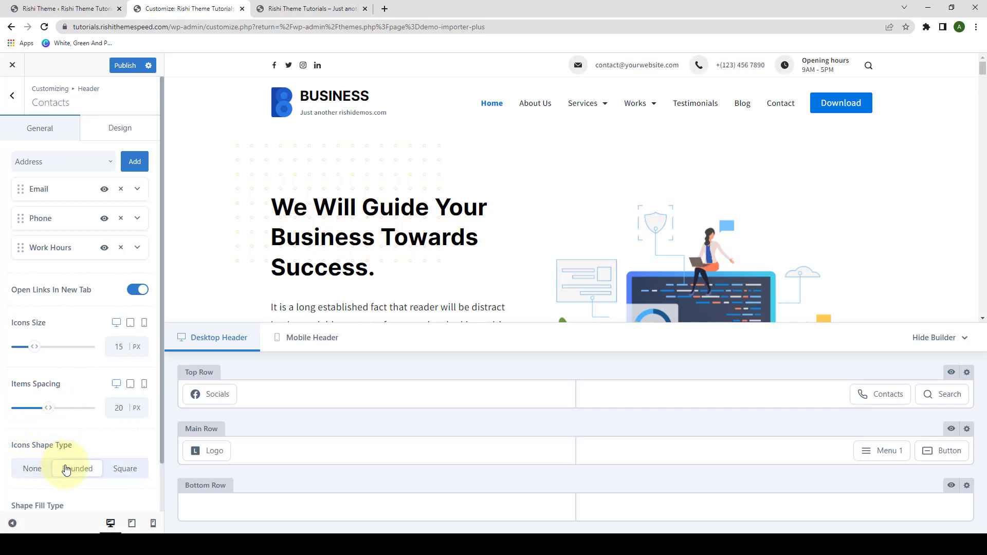
{"action": "left_click", "coordinate": [114, 470]}
{"action": "scroll", "coordinate": [115, 476], "scroll_direction": "down", "scroll_amount": 1}
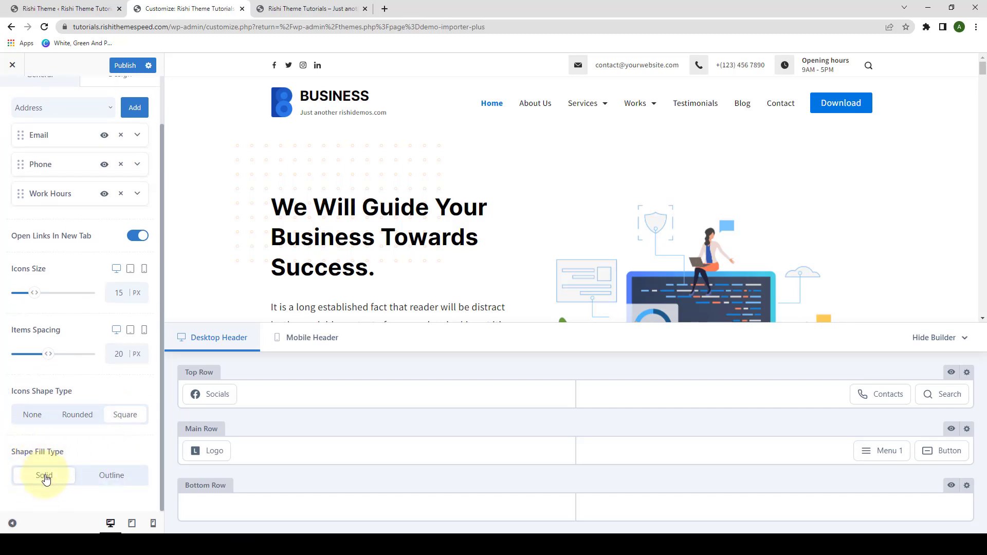
{"action": "left_click", "coordinate": [102, 480]}
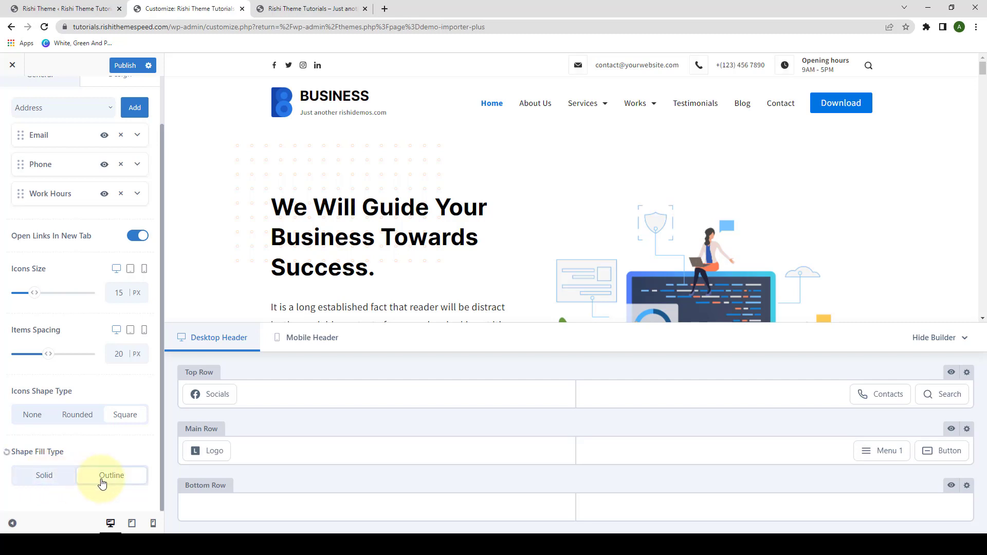
{"action": "left_click", "coordinate": [44, 475]}
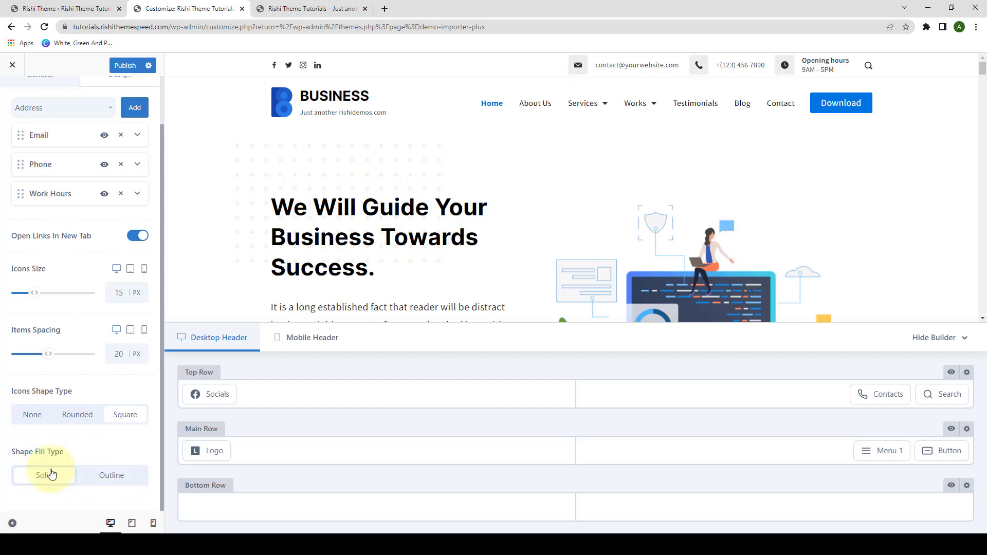
{"action": "scroll", "coordinate": [81, 392], "scroll_direction": "up", "scroll_amount": 3}
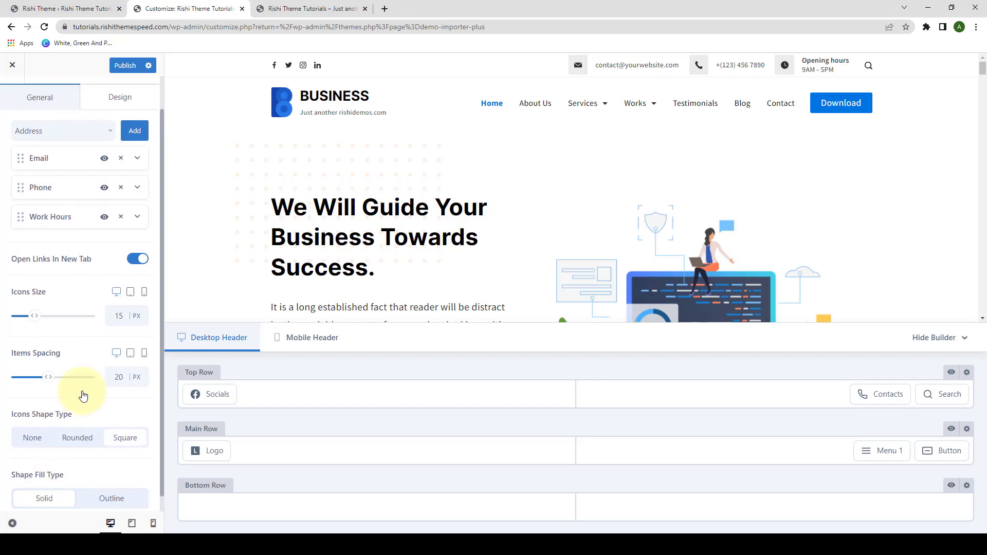
Step: Review the Contacts element's font family, weight, size, line height and letter spacing options in its design settings
{"action": "left_click", "coordinate": [118, 133]}
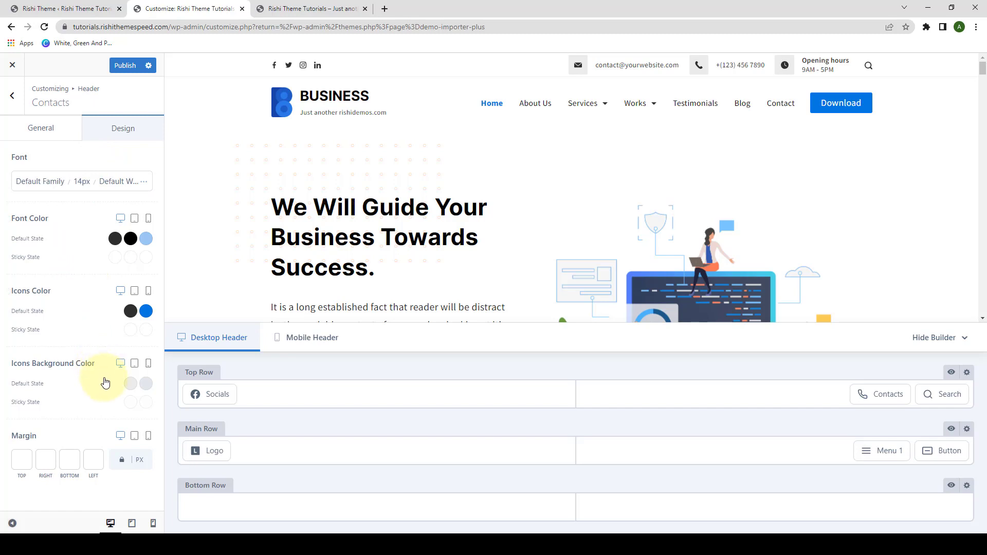
{"action": "left_click", "coordinate": [61, 186]}
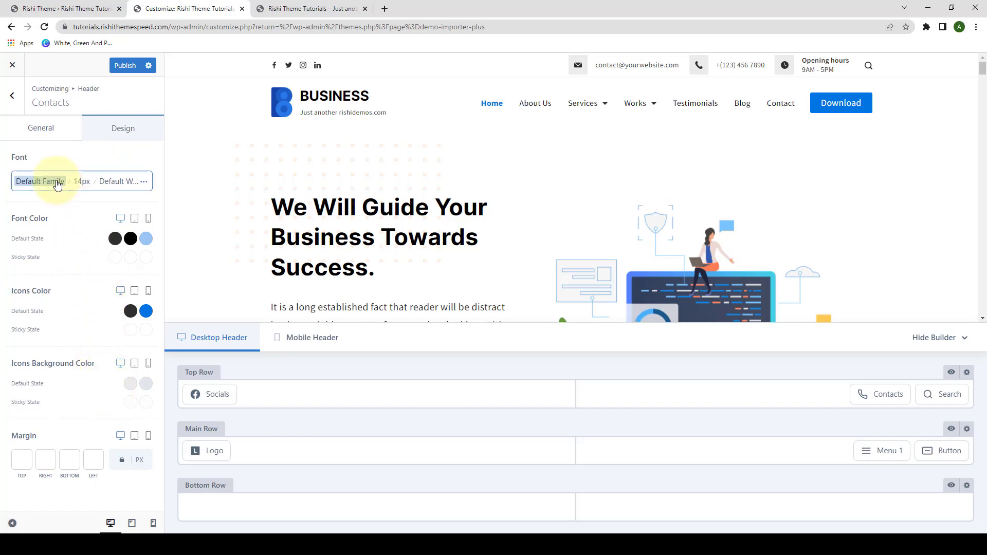
{"action": "scroll", "coordinate": [73, 332], "scroll_direction": "down", "scroll_amount": 2}
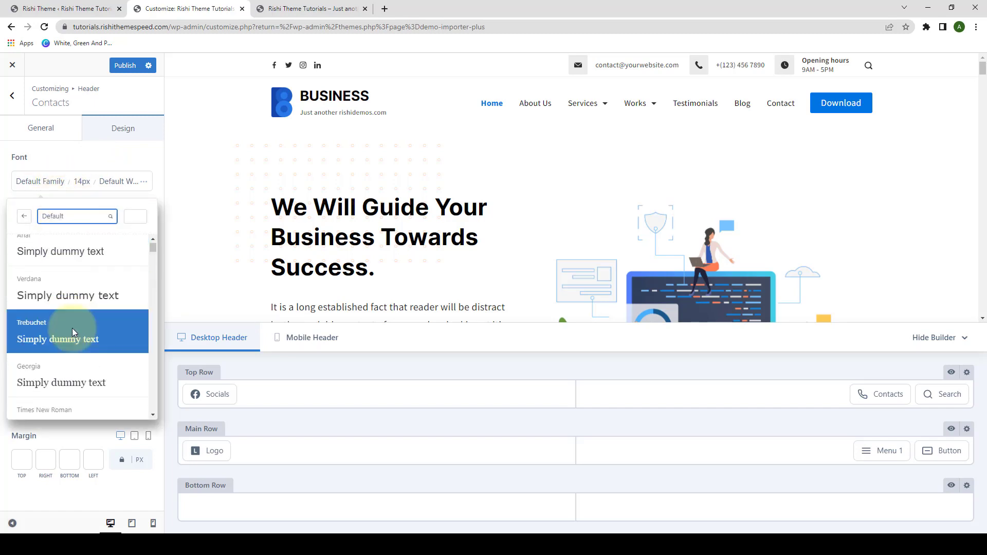
{"action": "left_click", "coordinate": [110, 182]}
{"action": "scroll", "coordinate": [88, 330], "scroll_direction": "down", "scroll_amount": 3}
{"action": "left_click", "coordinate": [82, 181]}
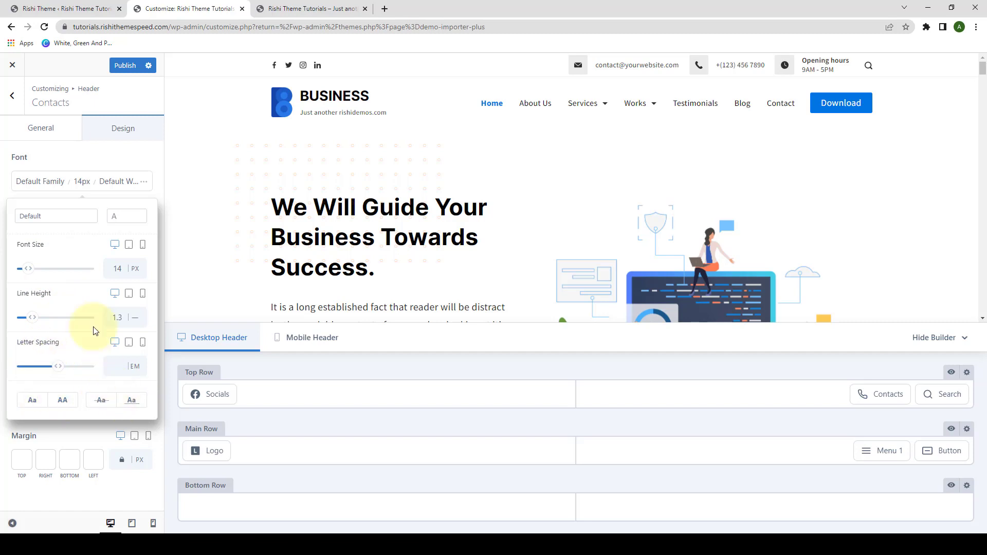
{"action": "left_click", "coordinate": [80, 162]}
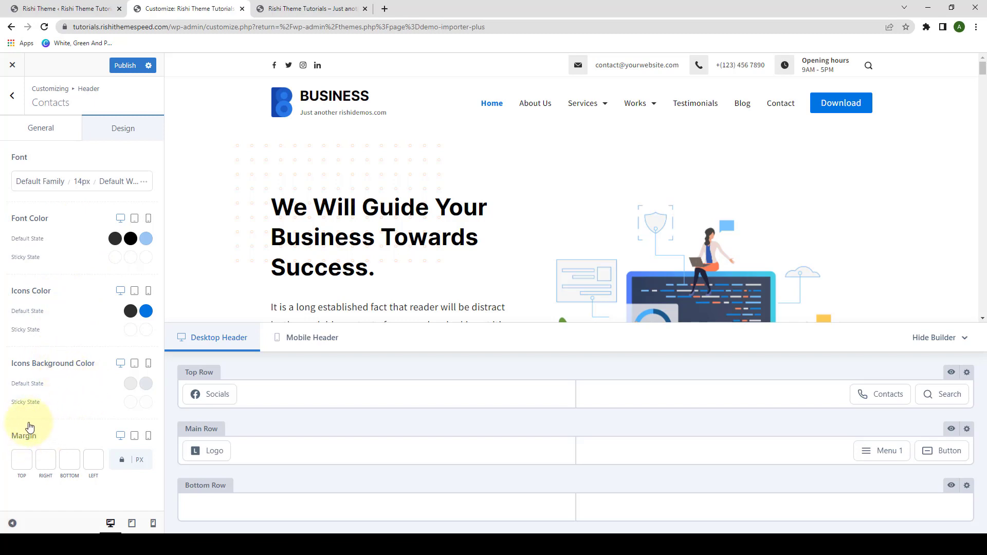
Step: Set the Contacts default-state initial text color to blue, #0074e3, and the initial icons color to black
{"action": "left_click", "coordinate": [113, 239]}
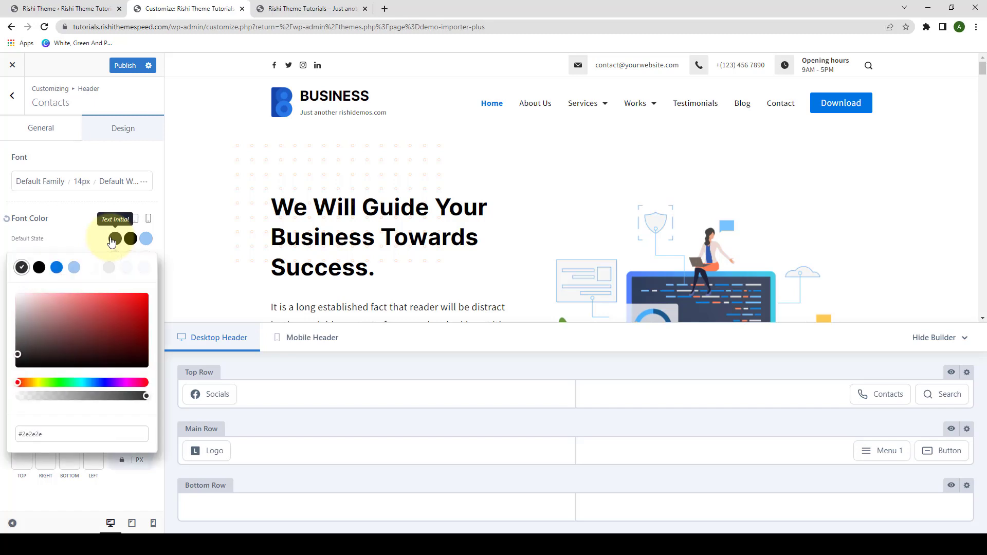
{"action": "left_click", "coordinate": [54, 268]}
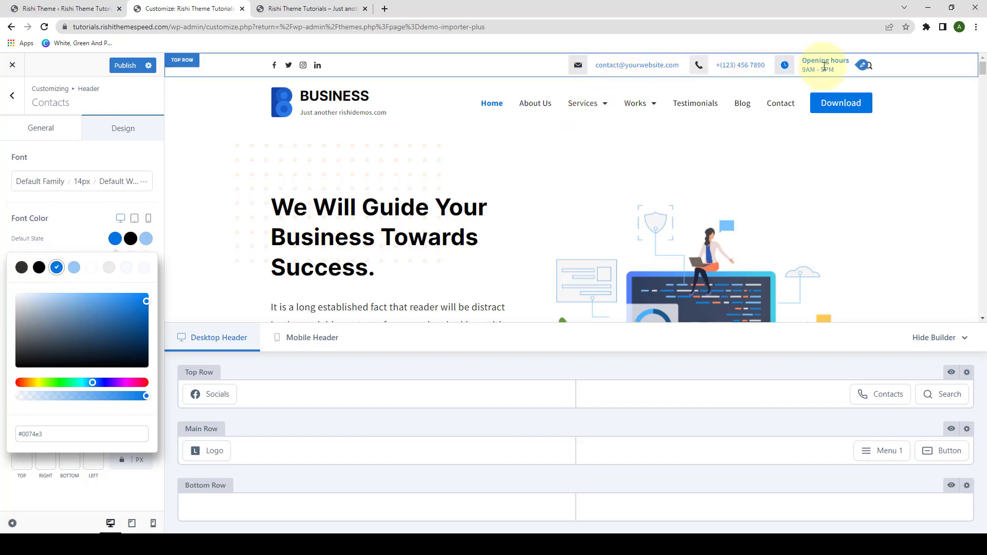
{"action": "left_click", "coordinate": [81, 227]}
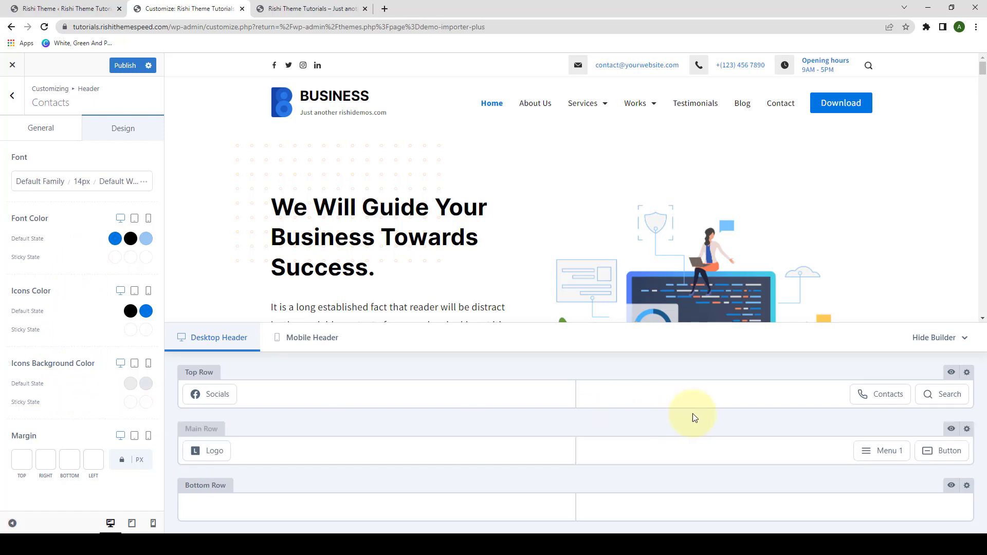
Step: Open the header's Search element settings and try adjusting its icon size, ending at 15 px
{"action": "left_click", "coordinate": [952, 395]}
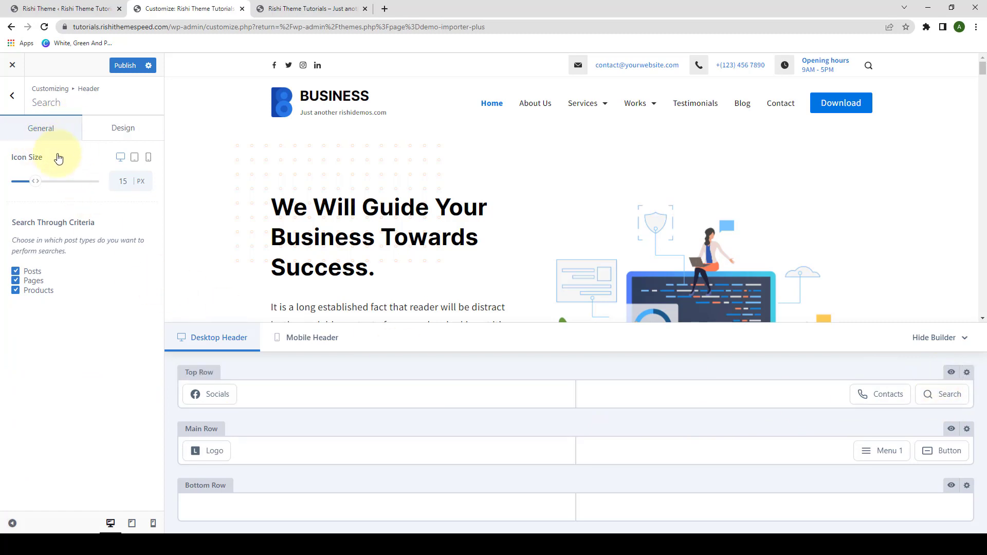
{"action": "left_click", "coordinate": [41, 182]}
{"action": "left_click_drag", "start_coordinate": [37, 185], "coordinate": [29, 184]}
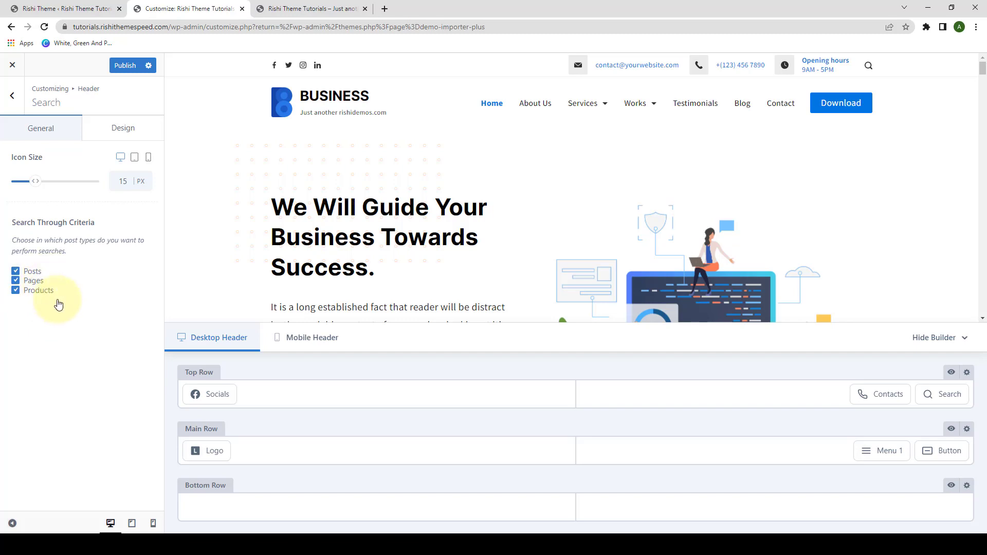
Step: Set the Search icon's default-state initial color to the blue palette color in its design settings
{"action": "left_click", "coordinate": [117, 139]}
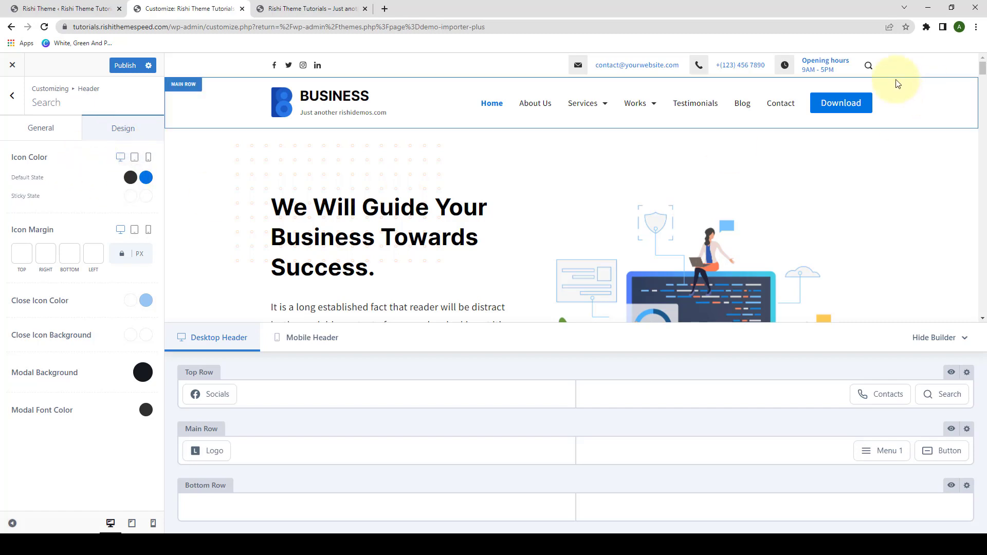
{"action": "left_click", "coordinate": [129, 177]}
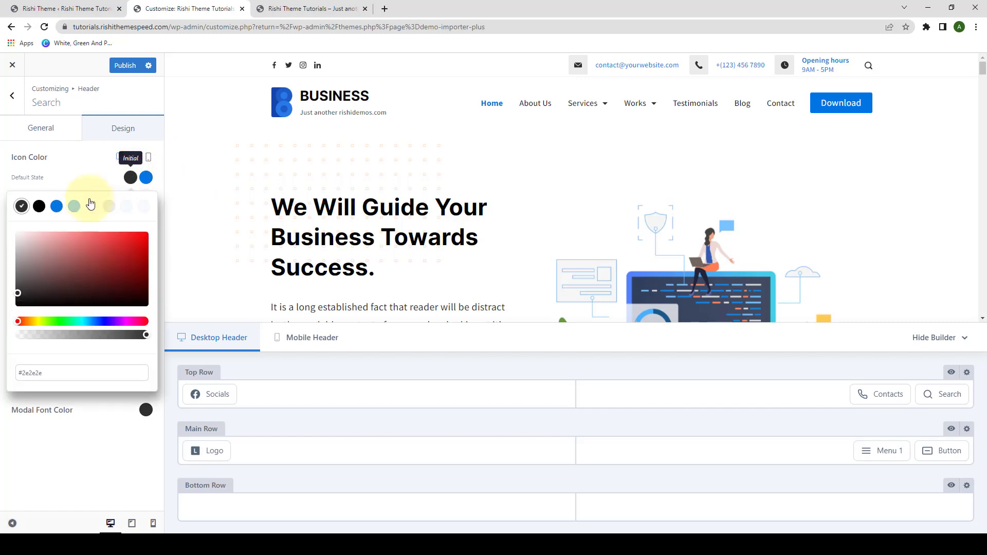
{"action": "left_click", "coordinate": [57, 207]}
{"action": "left_click", "coordinate": [78, 175]}
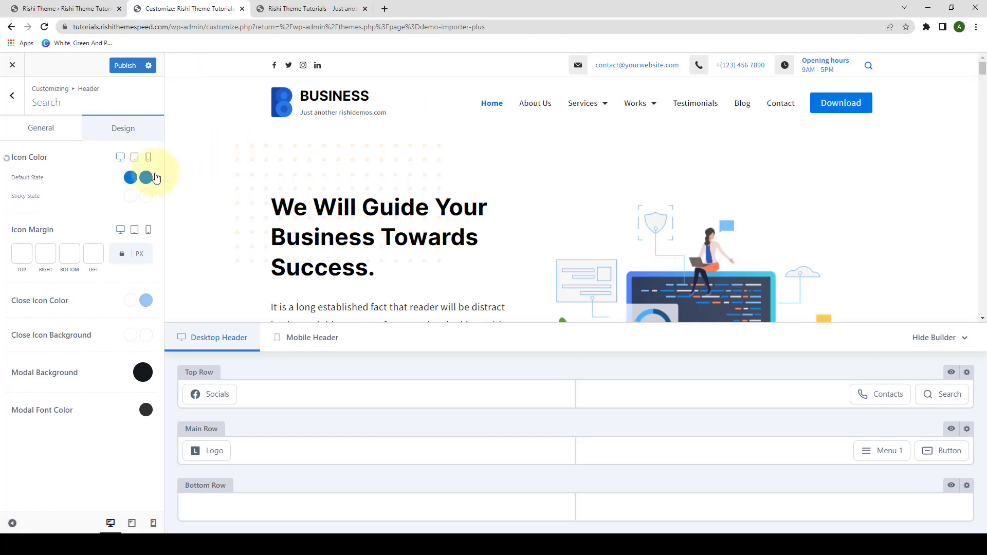
Step: Set the Search icon's default-state hover color to black, #000000, and reset the icon colors to their defaults
{"action": "left_click", "coordinate": [146, 177]}
{"action": "left_click", "coordinate": [39, 206]}
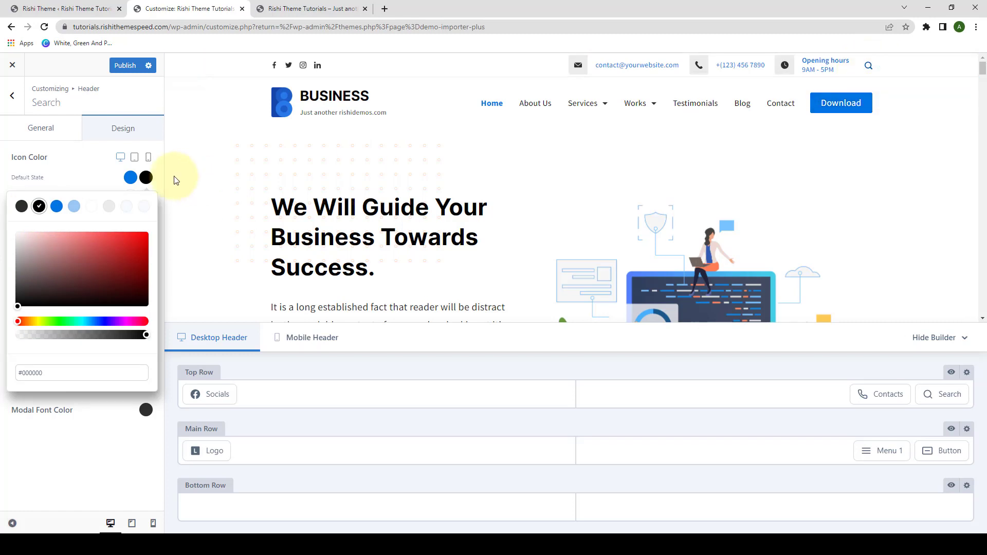
{"action": "left_click", "coordinate": [89, 174]}
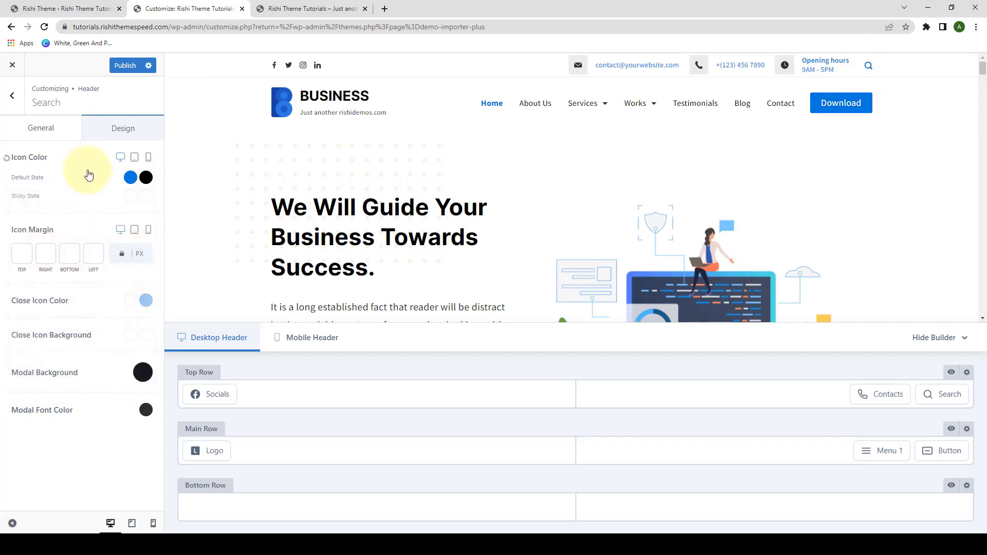
{"action": "left_click", "coordinate": [6, 158]}
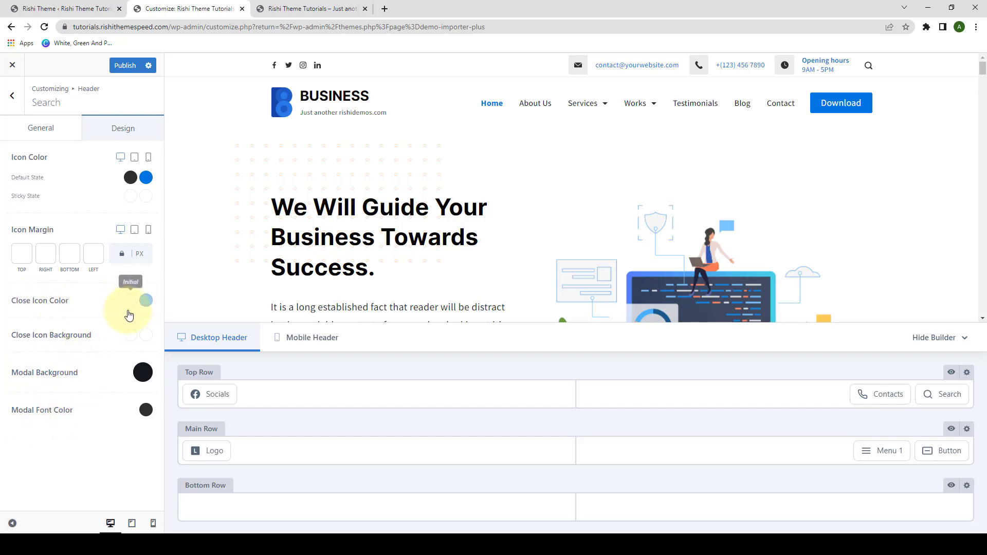
Step: View the search overlay and its close icon on the live site, and return to the customizer
{"action": "left_click", "coordinate": [318, 8]}
{"action": "left_click", "coordinate": [786, 81]}
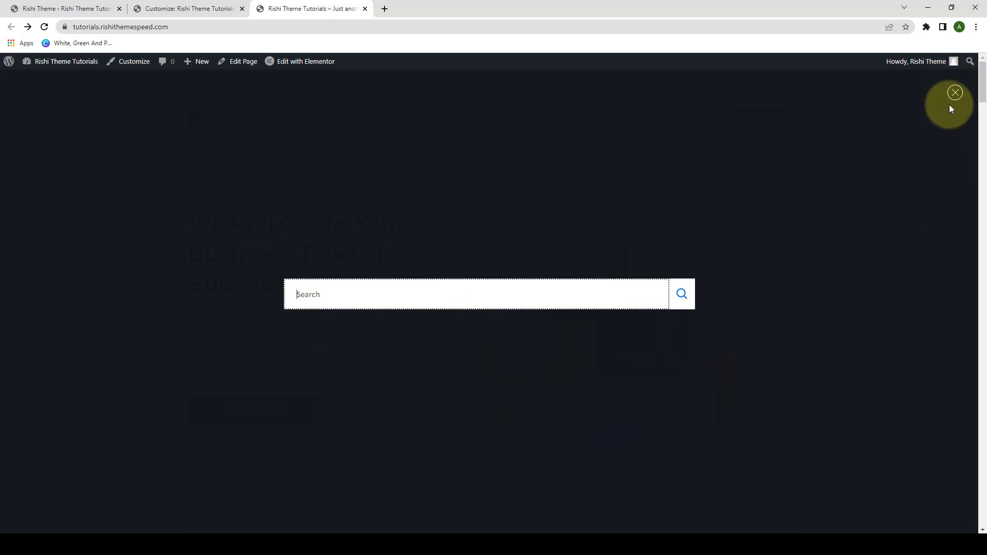
{"action": "left_click", "coordinate": [186, 5]}
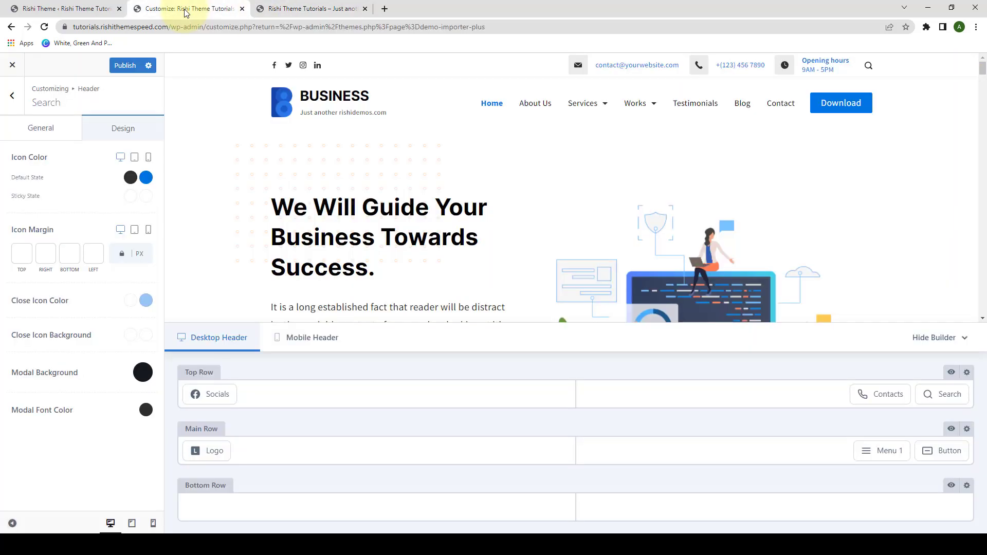
Step: Set the initial color of the Search element's close icon to palette Color 4, #99c7f4, and publish the change
{"action": "left_click", "coordinate": [135, 302]}
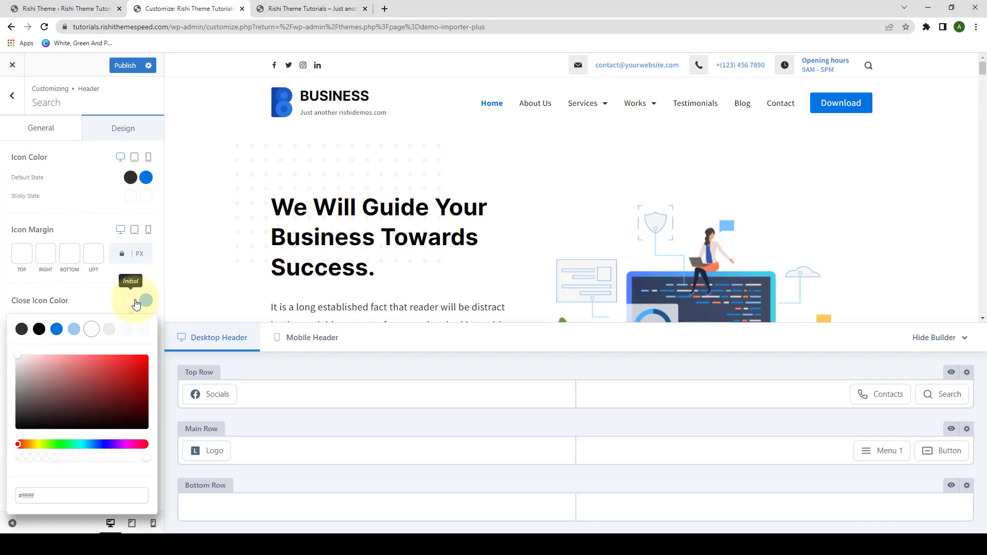
{"action": "left_click", "coordinate": [74, 331]}
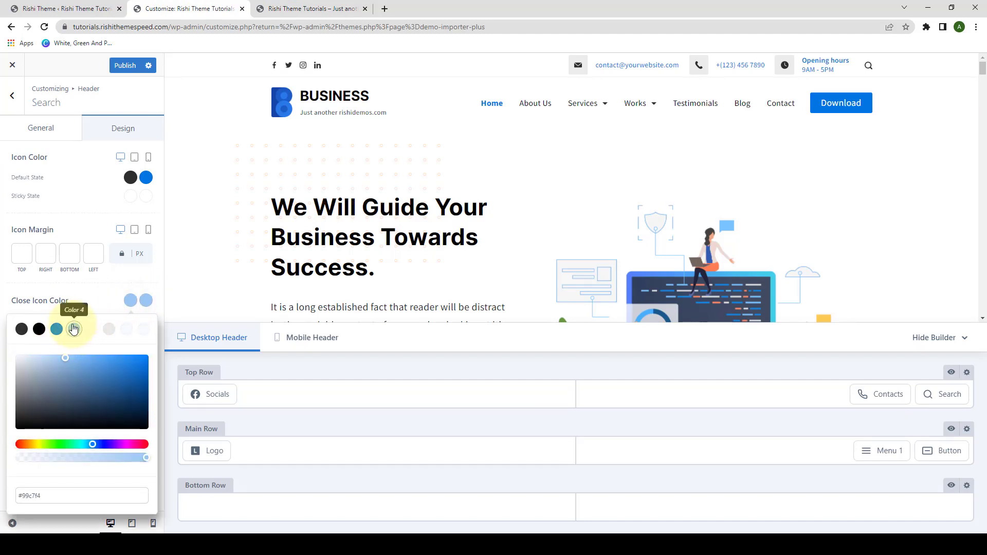
{"action": "left_click", "coordinate": [111, 296]}
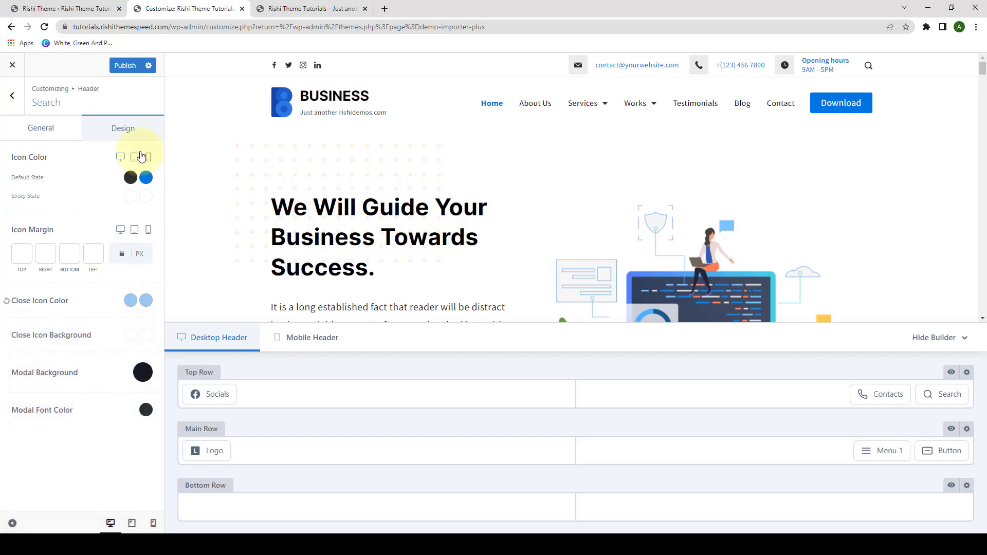
{"action": "left_click", "coordinate": [126, 68]}
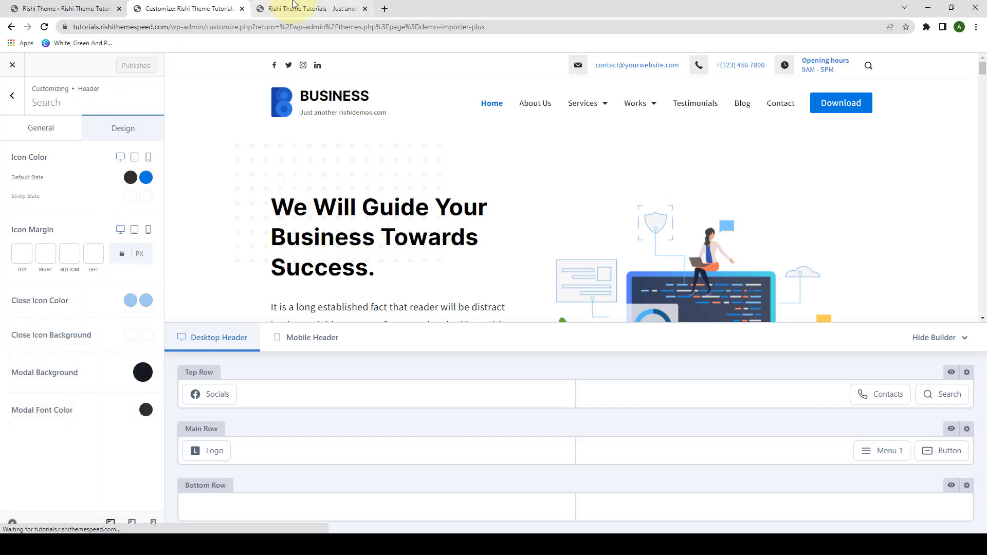
Step: Close and reopen the search overlay on the live site, examine its background, and return to the customizer
{"action": "left_click", "coordinate": [294, 7]}
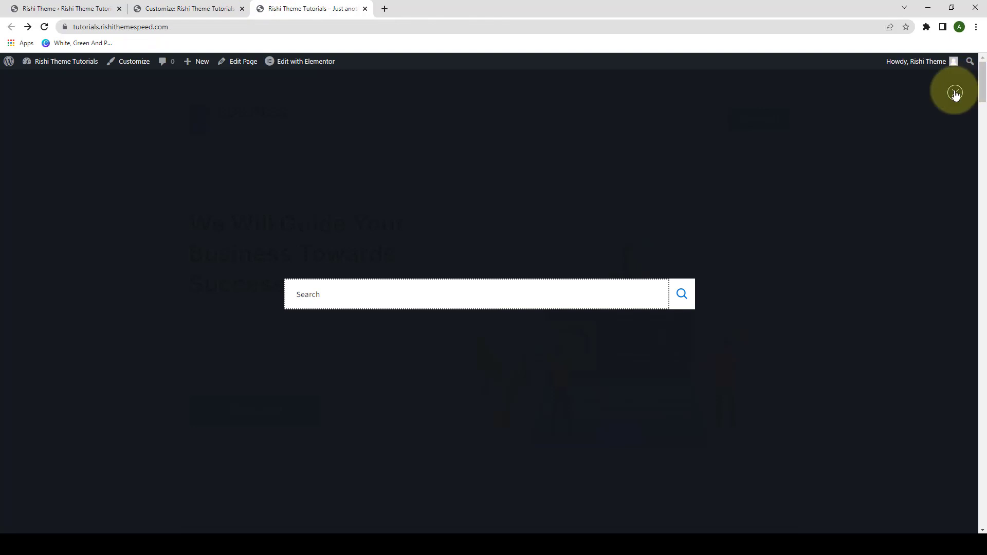
{"action": "left_click", "coordinate": [954, 92]}
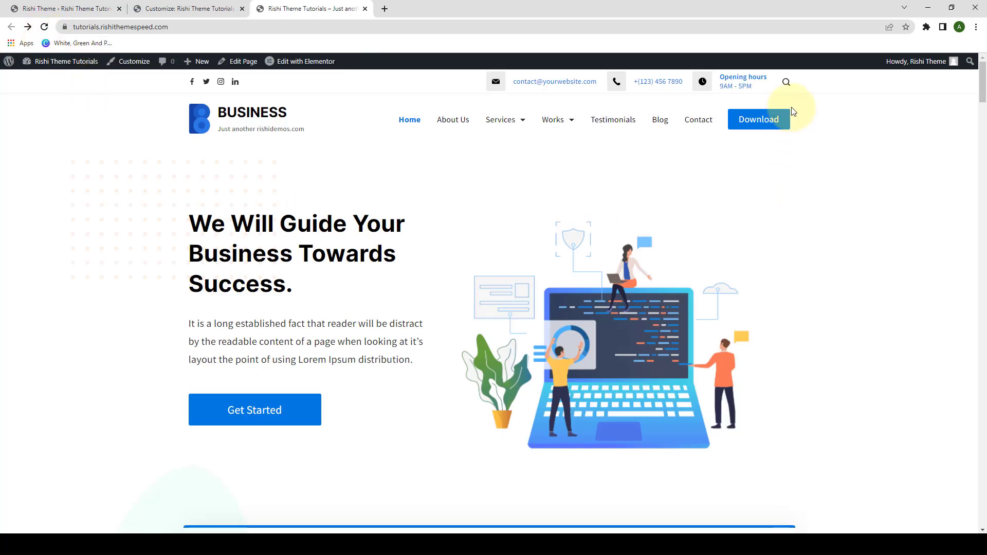
{"action": "left_click", "coordinate": [786, 82]}
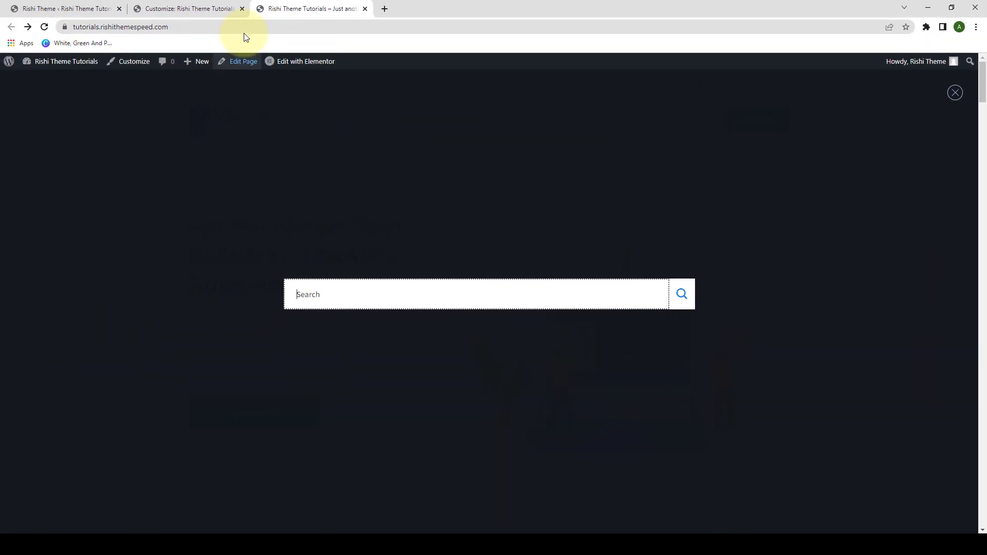
{"action": "left_click", "coordinate": [200, 9]}
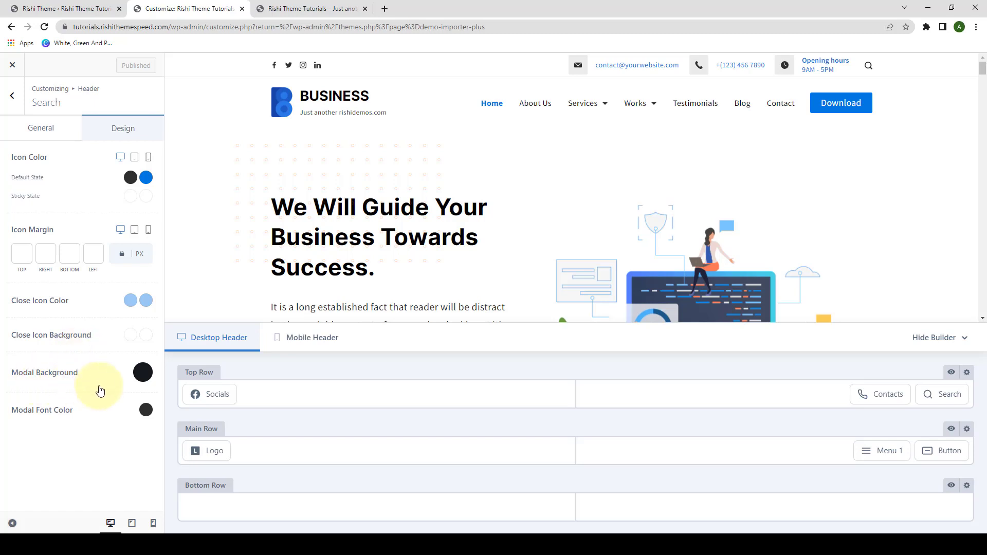
{"action": "left_click", "coordinate": [267, 8]}
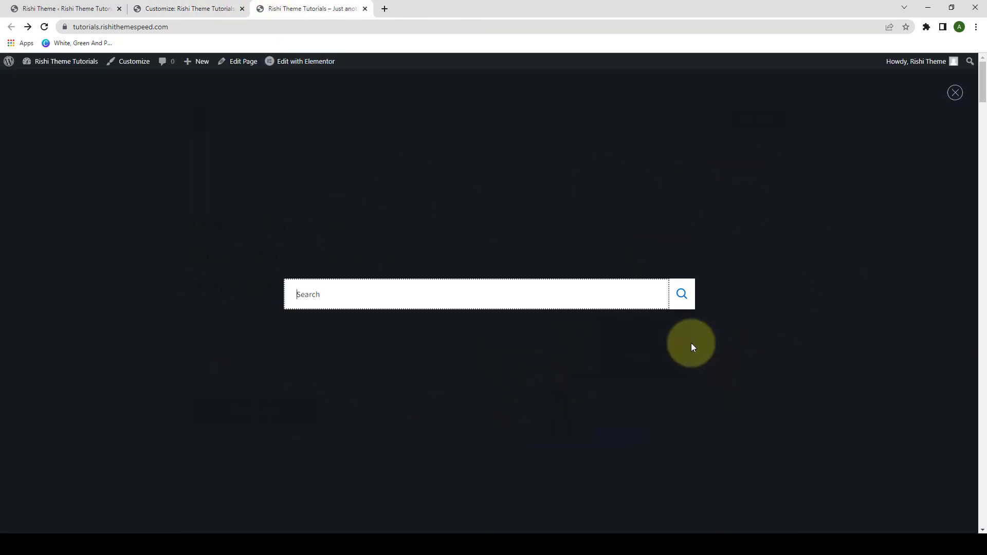
{"action": "left_click", "coordinate": [160, 9]}
Step: Set the Search element's modal background to palette Color 7, #f7fbfe, and publish the change
{"action": "left_click", "coordinate": [143, 372]}
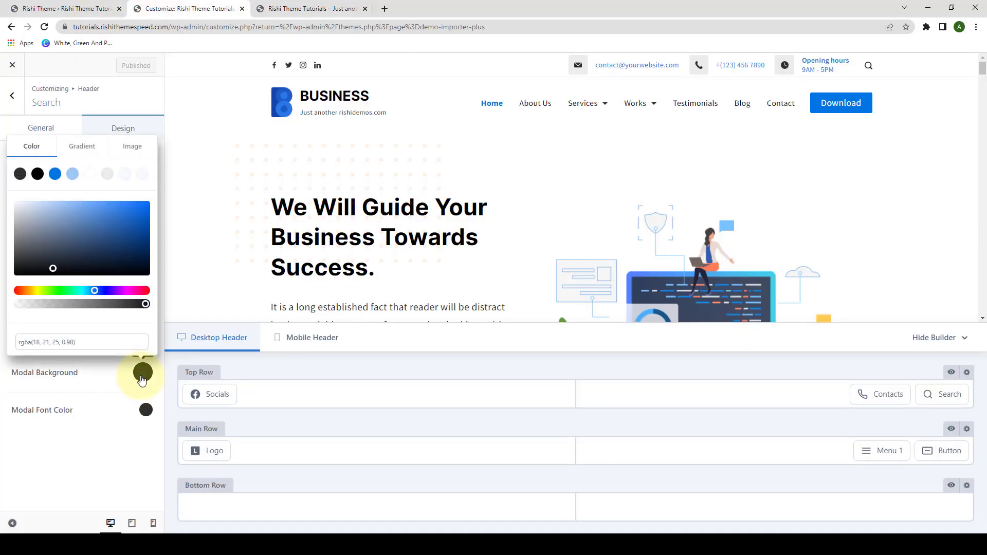
{"action": "left_click", "coordinate": [92, 175]}
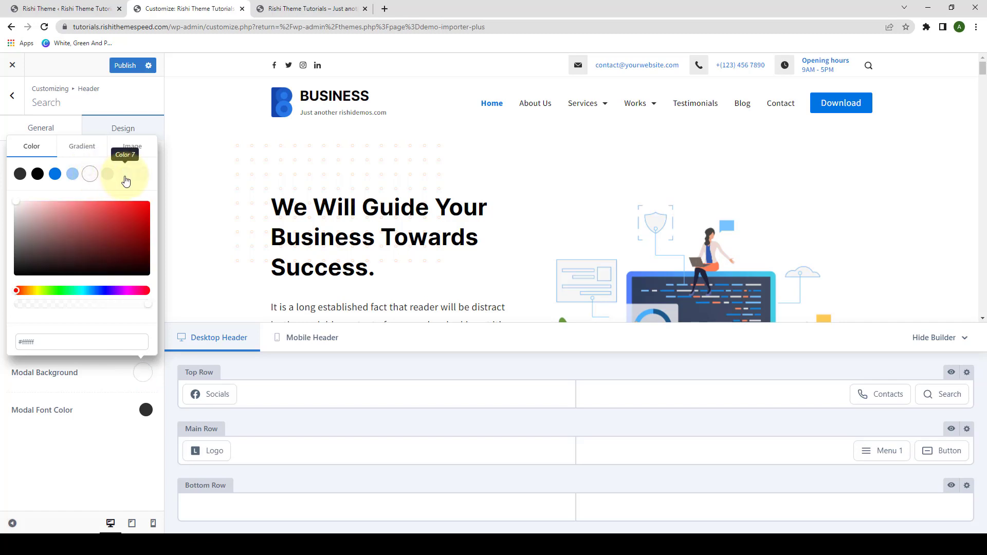
{"action": "left_click", "coordinate": [122, 181]}
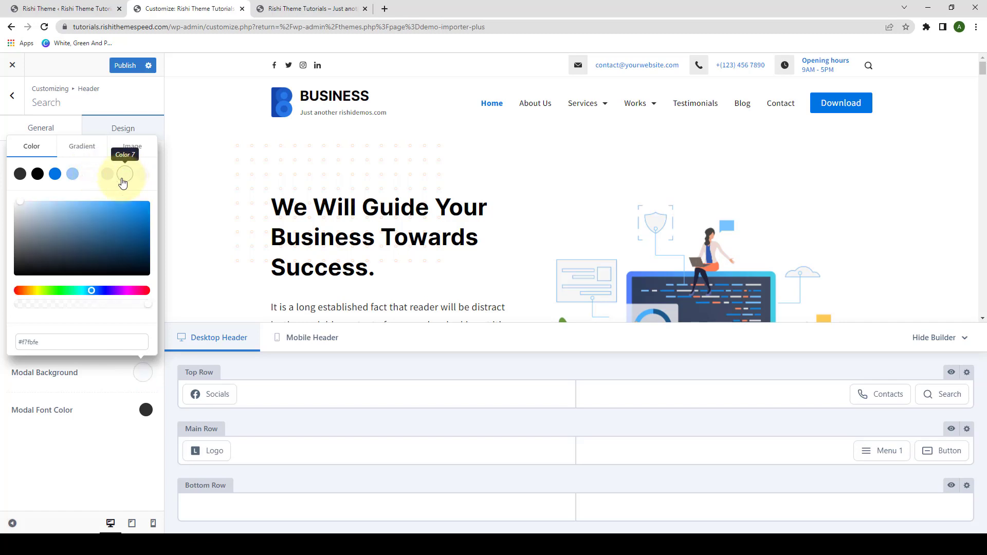
{"action": "left_click", "coordinate": [126, 67]}
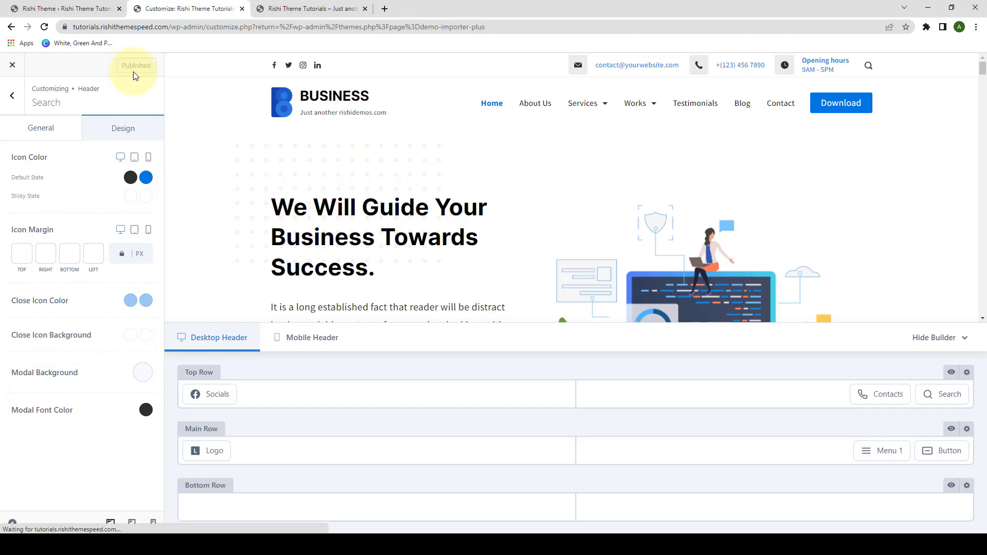
Step: Reload the live site, open the search overlay to check its modal background, and return to the customizer
{"action": "left_click", "coordinate": [344, 6]}
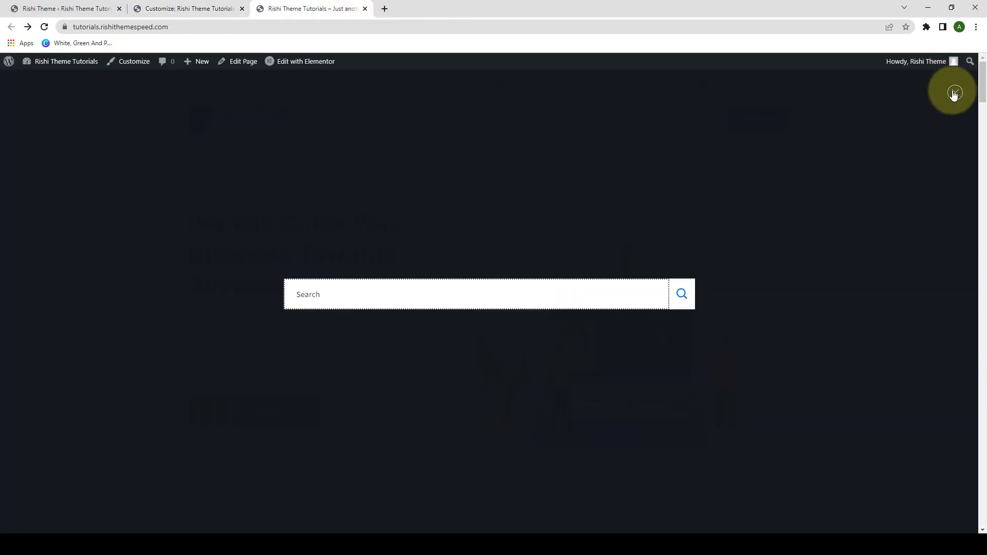
{"action": "left_click", "coordinate": [954, 93]}
{"action": "left_click", "coordinate": [47, 29]}
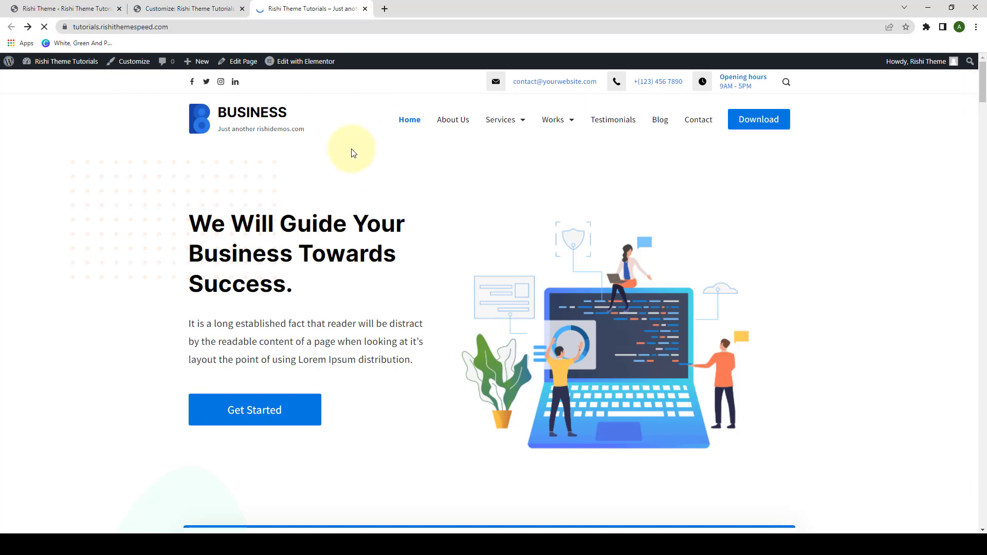
{"action": "left_click", "coordinate": [784, 83]}
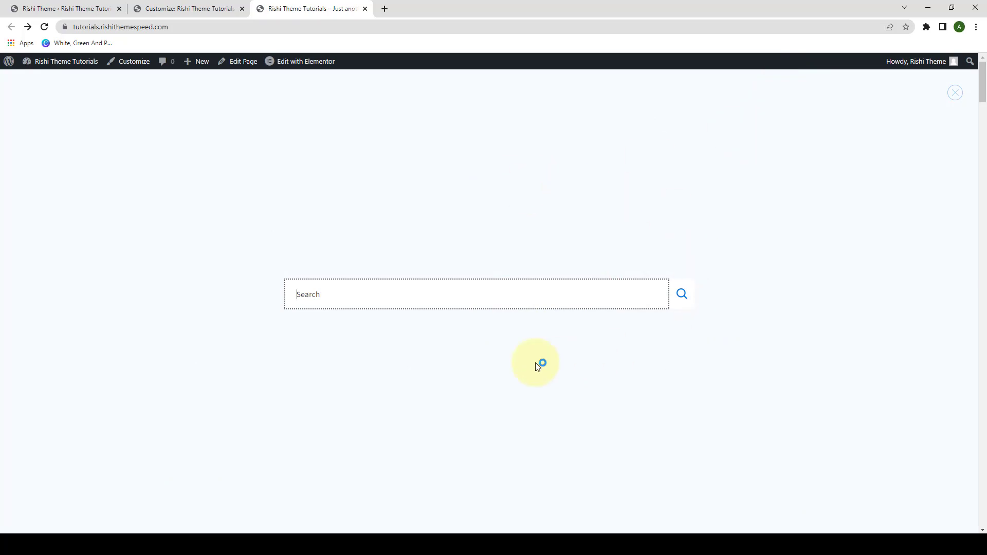
{"action": "left_click", "coordinate": [220, 12]}
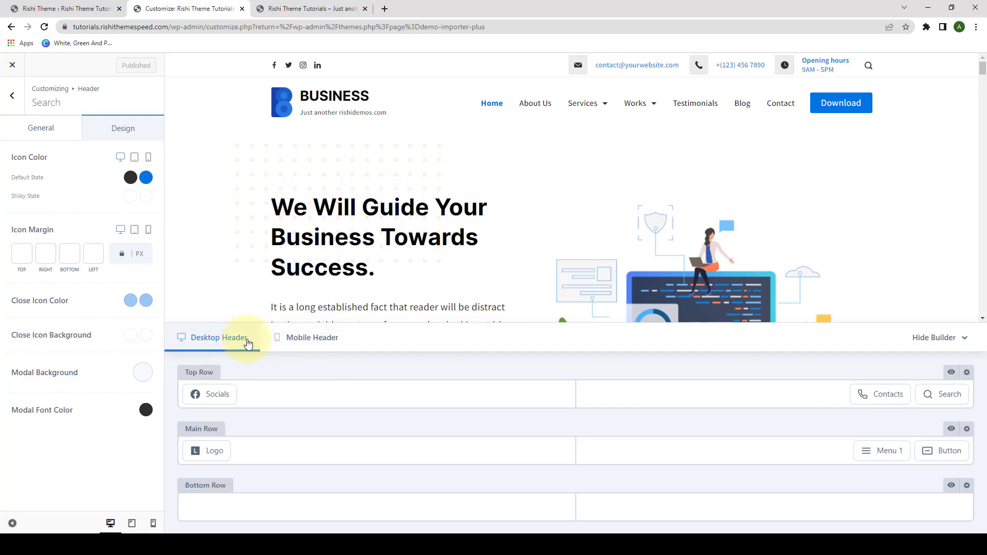
Step: Switch the header builder to the mobile header and add the Button element below Socials in the Offcanvas area
{"action": "left_click", "coordinate": [318, 349]}
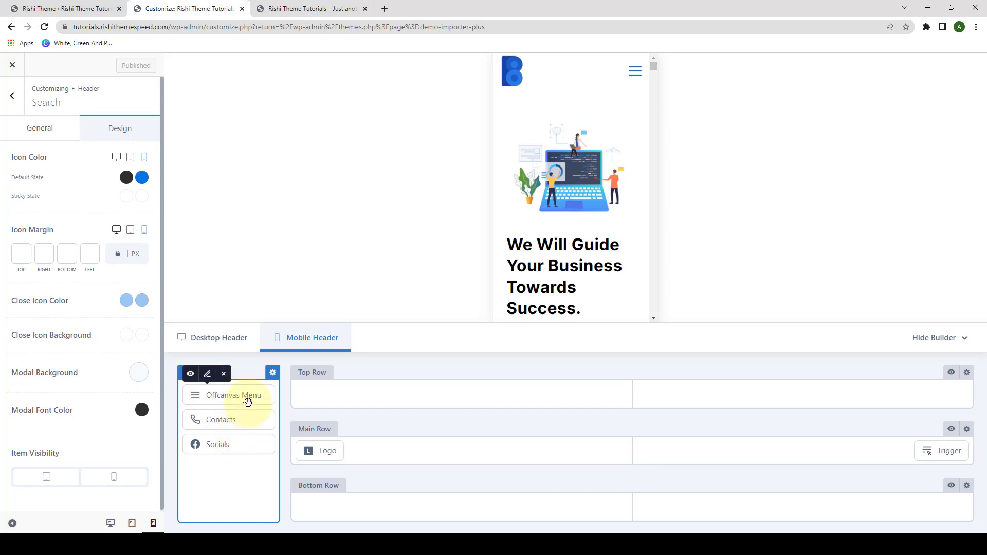
{"action": "left_click", "coordinate": [12, 103]}
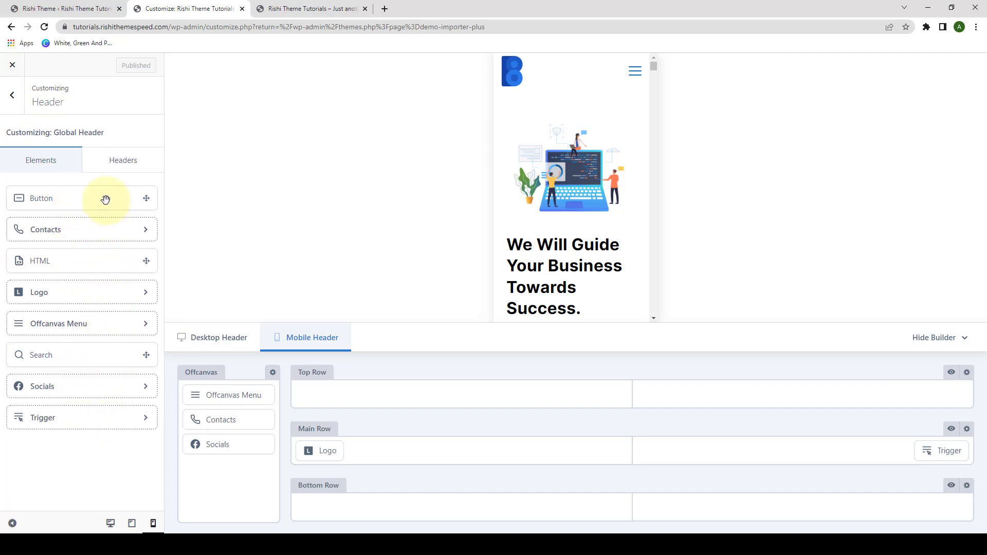
{"action": "left_click_drag", "start_coordinate": [105, 200], "coordinate": [216, 442]}
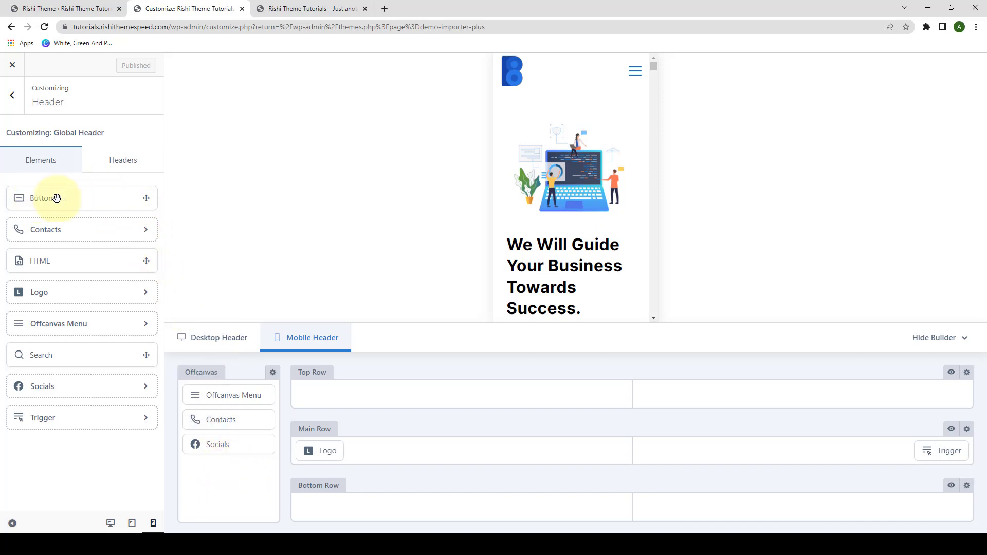
{"action": "left_click_drag", "start_coordinate": [148, 199], "coordinate": [214, 483]}
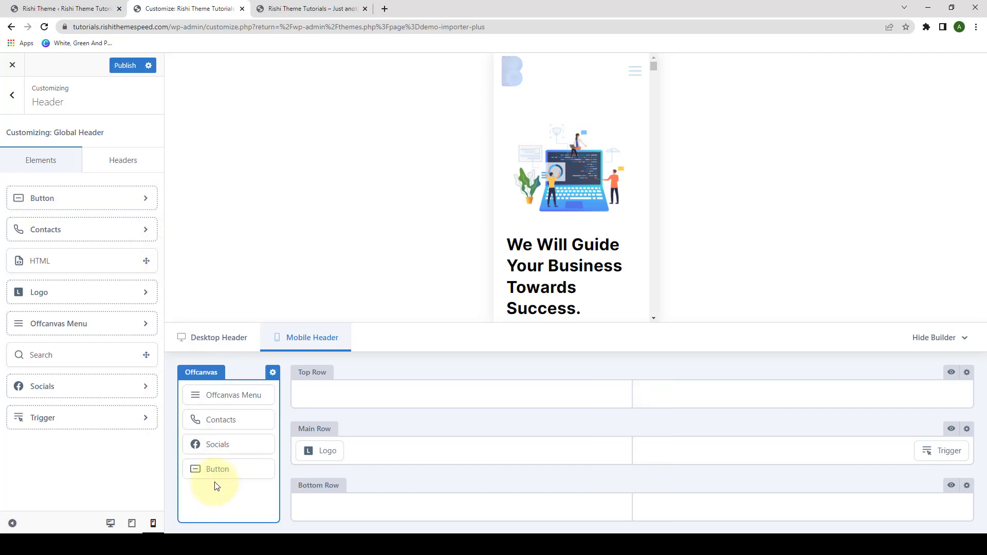
Step: Inspect the live site in the browser's responsive mobile view and open its offcanvas menu
{"action": "left_click", "coordinate": [298, 7]}
{"action": "left_click", "coordinate": [964, 107]}
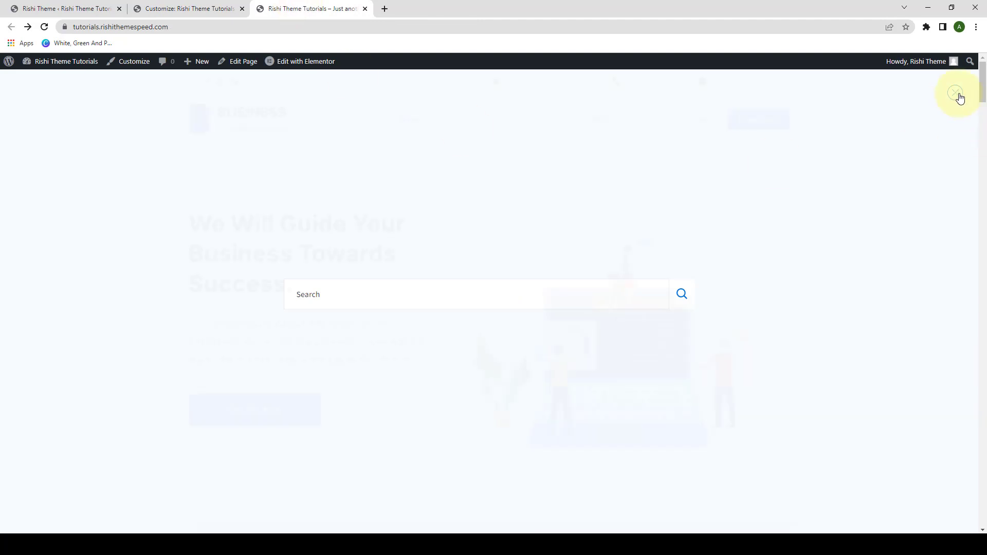
{"action": "right_click", "coordinate": [821, 205]}
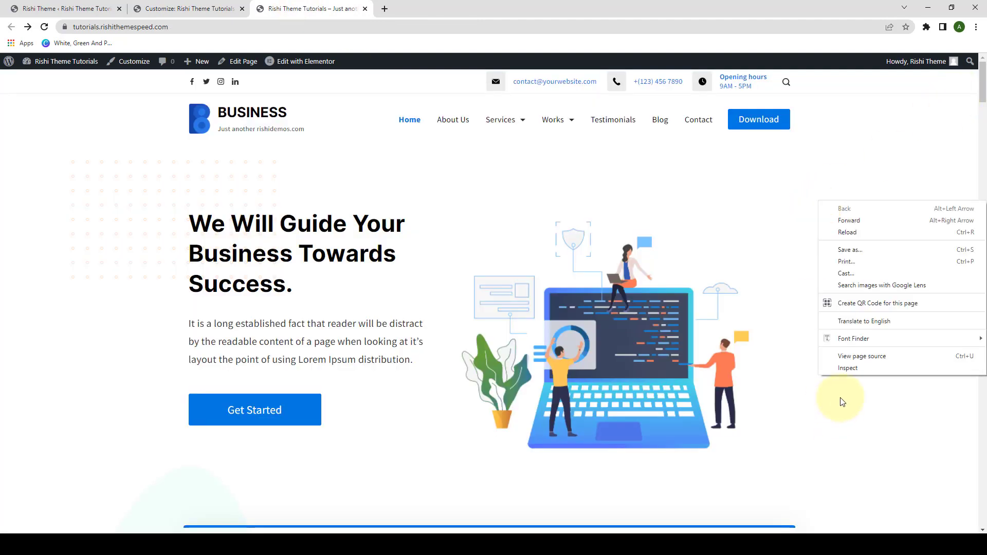
{"action": "left_click", "coordinate": [843, 368]}
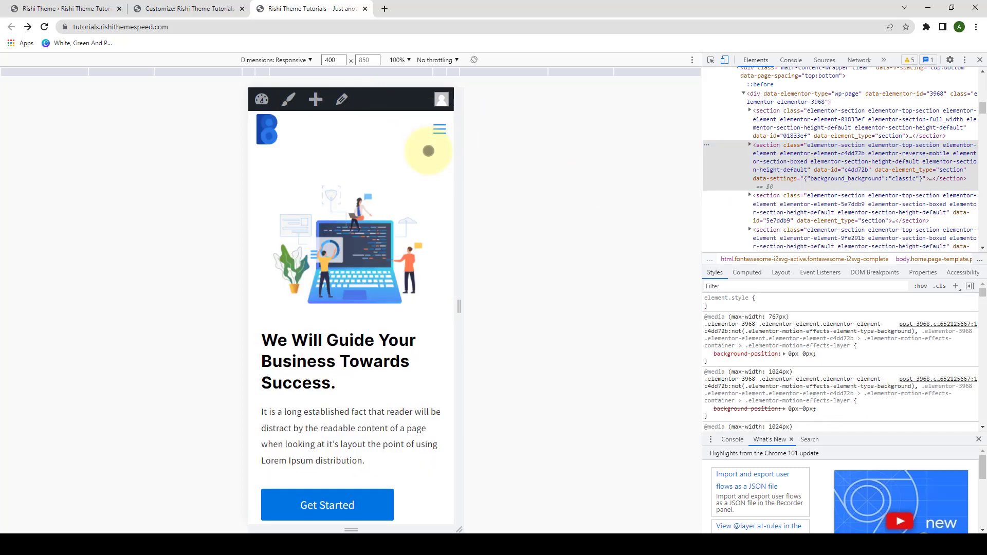
{"action": "scroll", "coordinate": [433, 326], "scroll_direction": "down", "scroll_amount": 1}
{"action": "scroll", "coordinate": [412, 205], "scroll_direction": "up", "scroll_amount": 2}
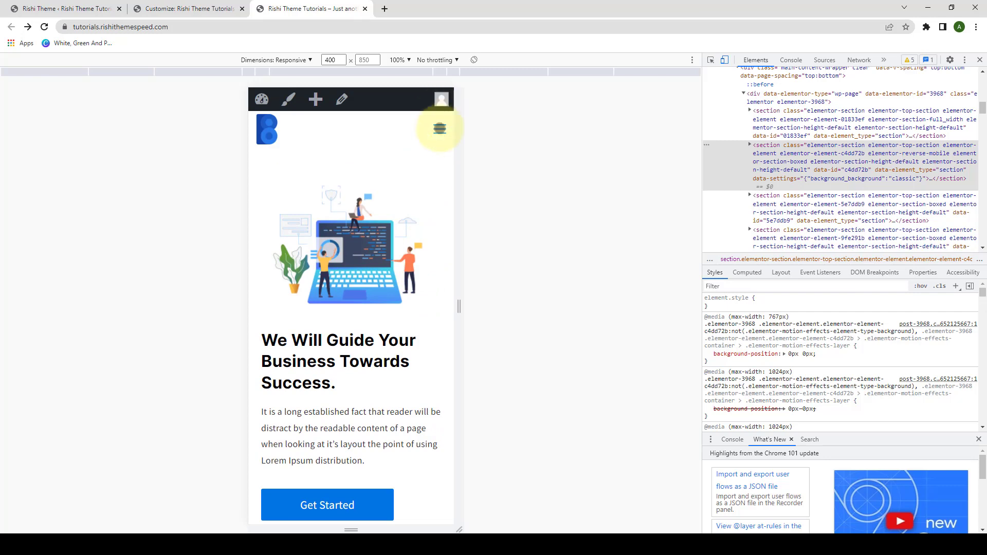
{"action": "left_click", "coordinate": [439, 129]}
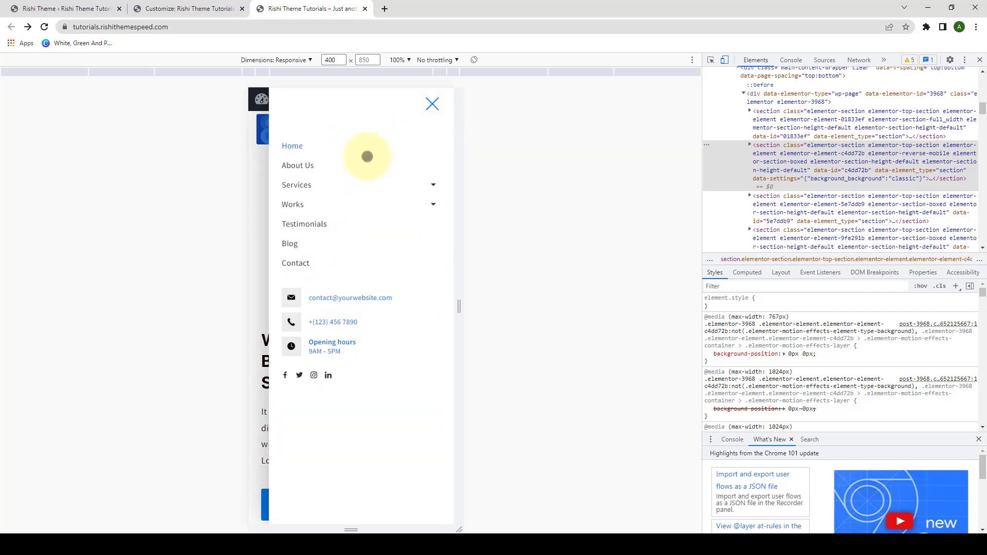
Step: Publish the mobile header, check the offcanvas menu's Download button on the reloaded live site, and return to the customizer
{"action": "left_click", "coordinate": [221, 8]}
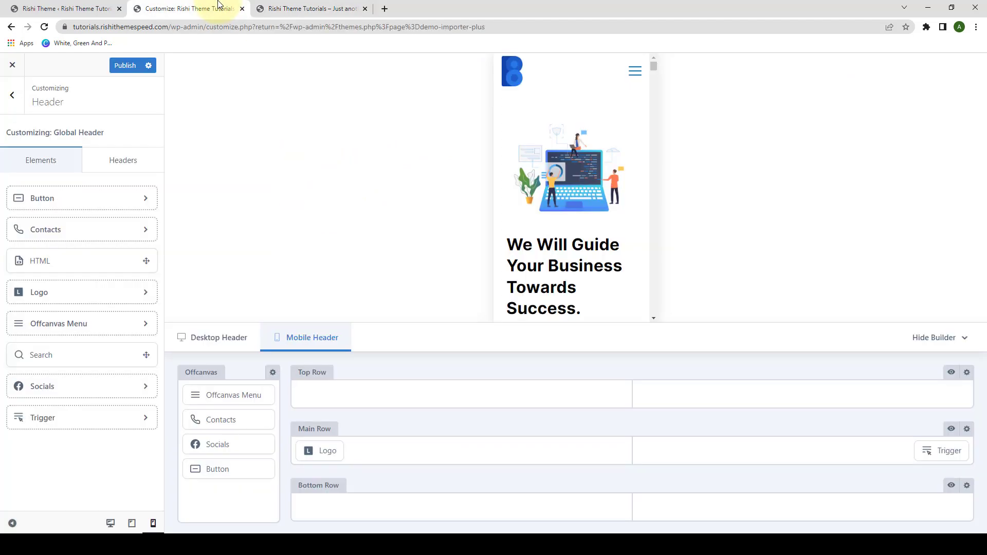
{"action": "left_click", "coordinate": [132, 72]}
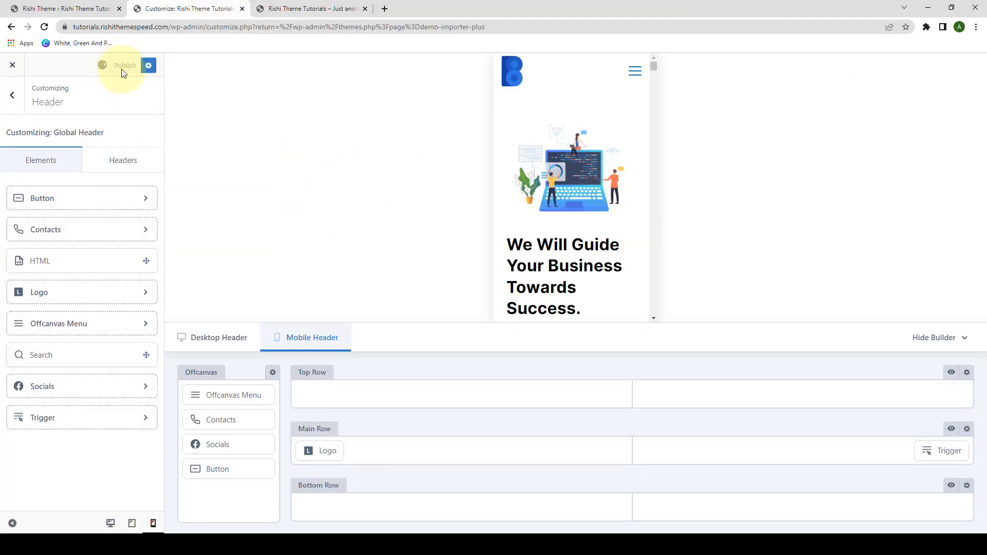
{"action": "left_click", "coordinate": [279, 9]}
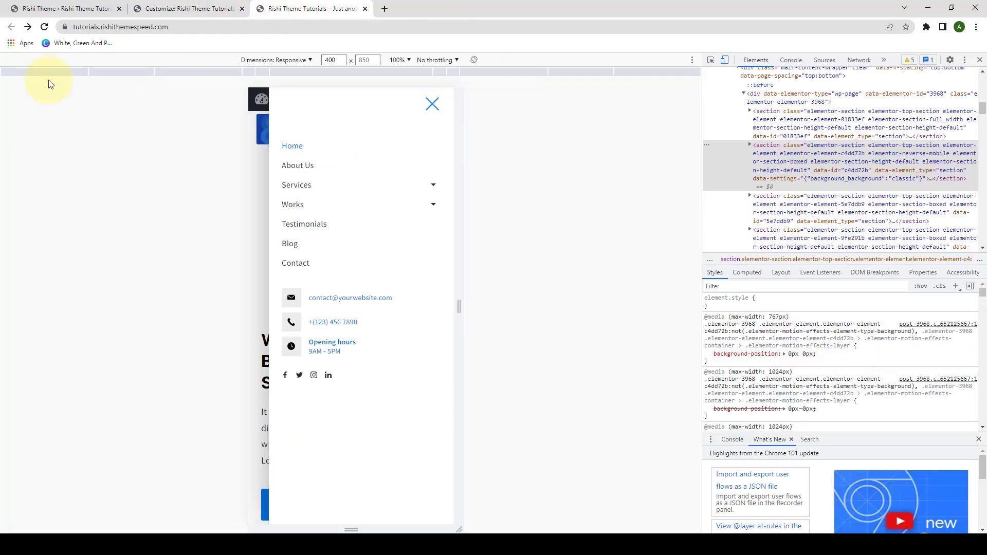
{"action": "left_click", "coordinate": [44, 30]}
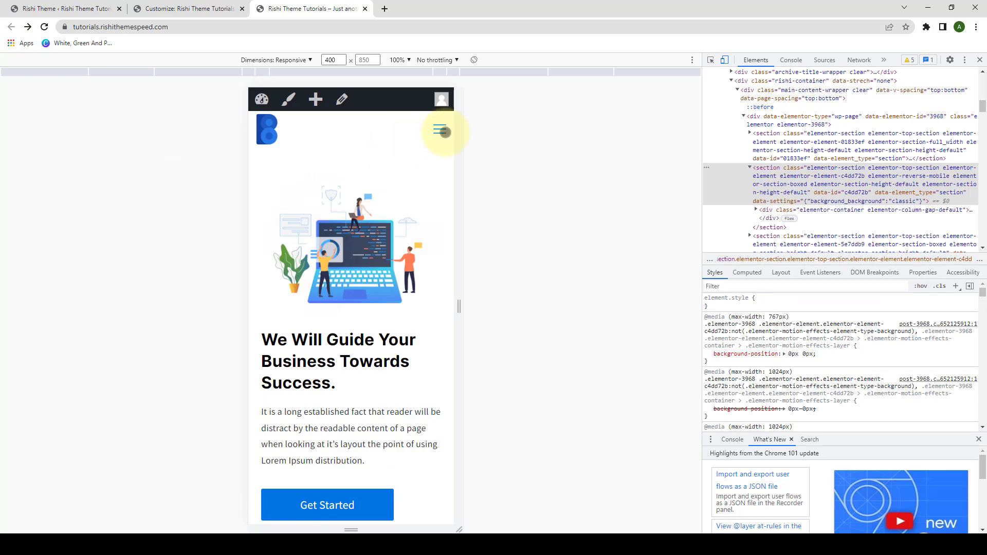
{"action": "left_click", "coordinate": [439, 131]}
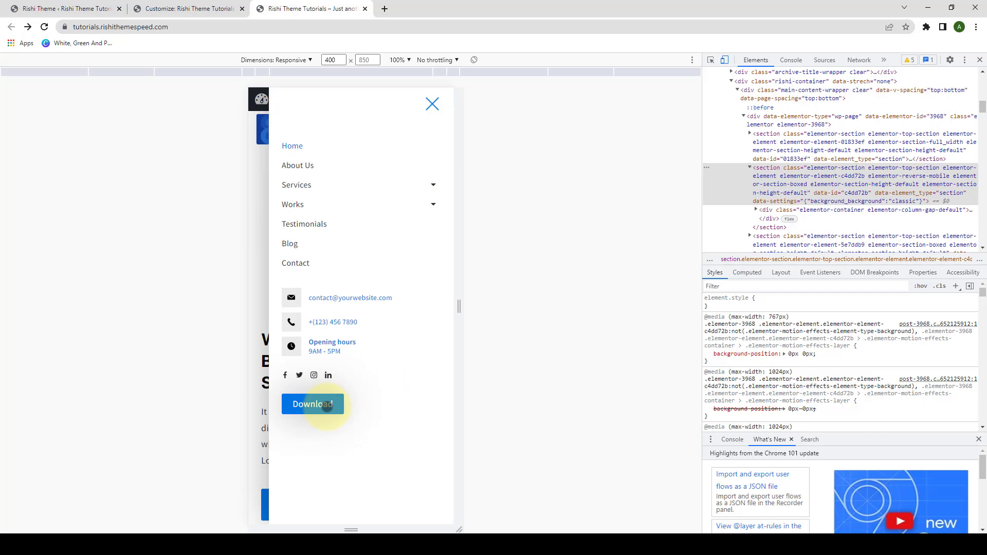
{"action": "left_click", "coordinate": [204, 11]}
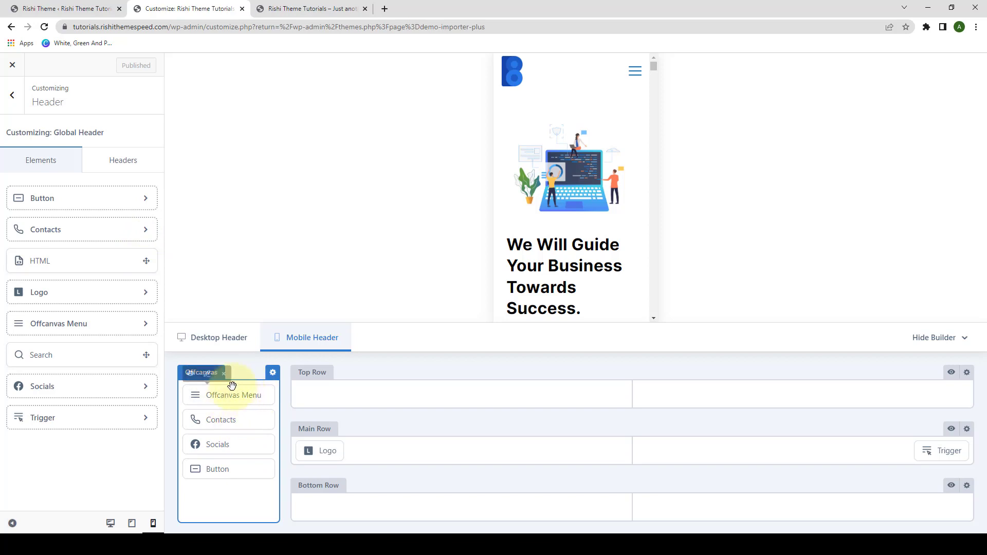
Step: Open the mobile header's Offcanvas settings and try the Modal reveal option, ending with Side Panel
{"action": "left_click", "coordinate": [273, 375]}
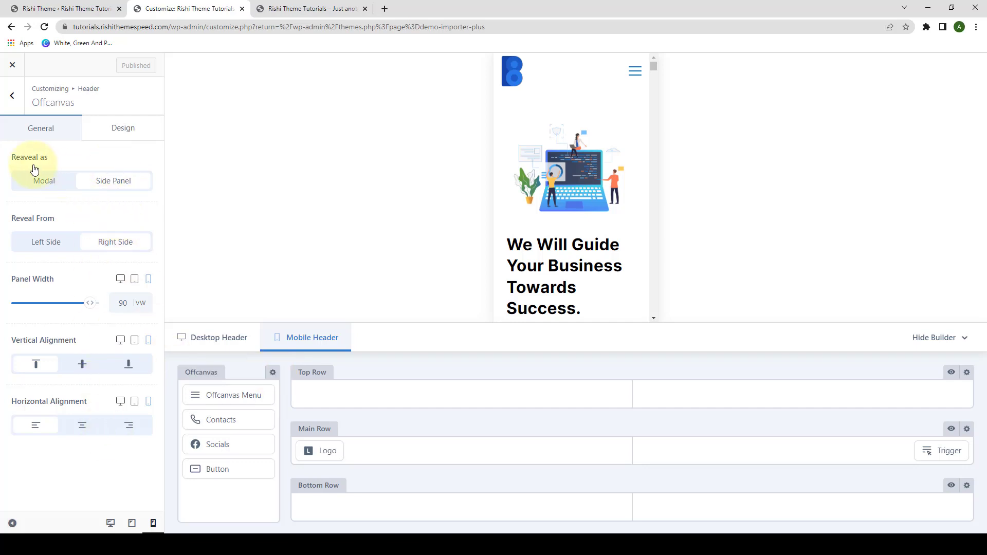
{"action": "left_click", "coordinate": [49, 183]}
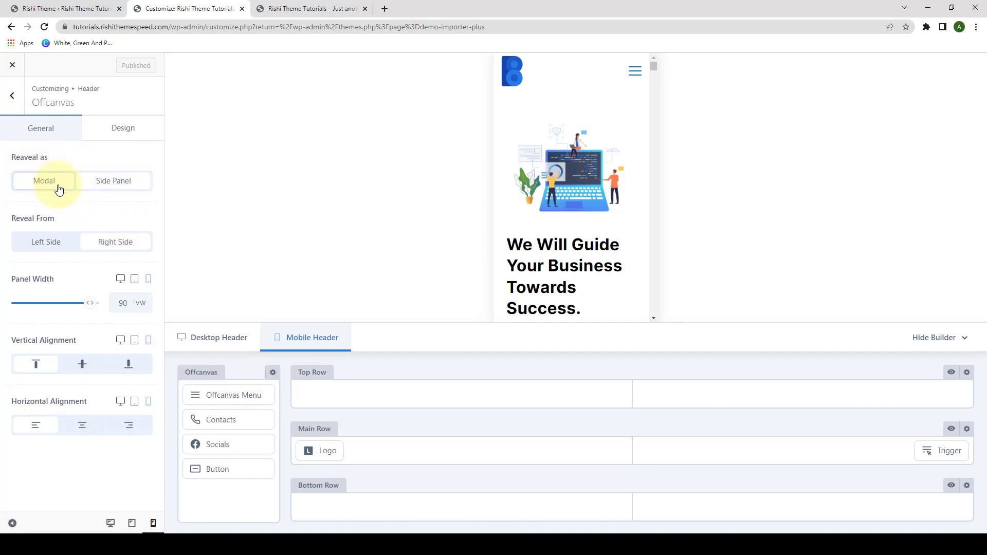
{"action": "left_click", "coordinate": [119, 186]}
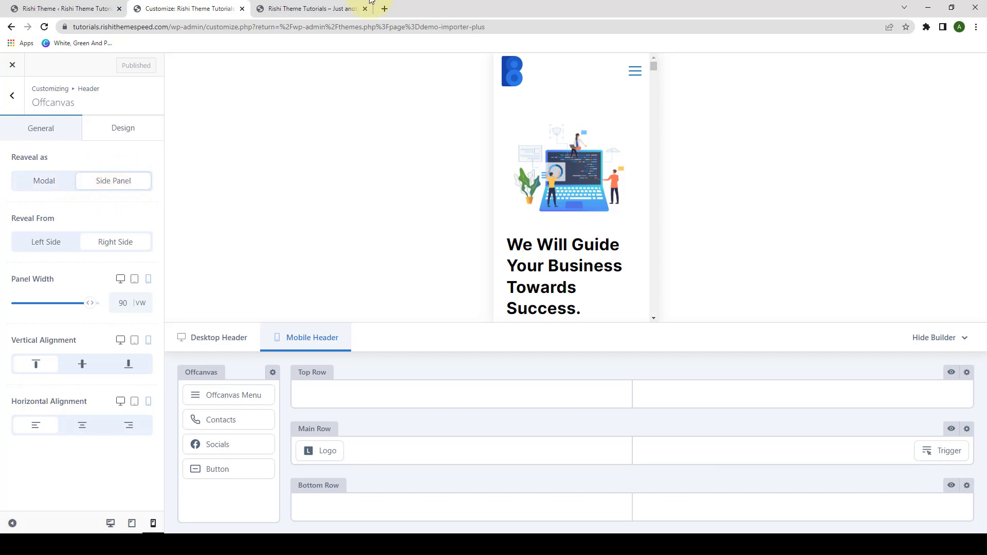
Step: Compare the live site's offcanvas menu, then set the mobile offcanvas to reveal as Modal and publish
{"action": "left_click", "coordinate": [308, 7]}
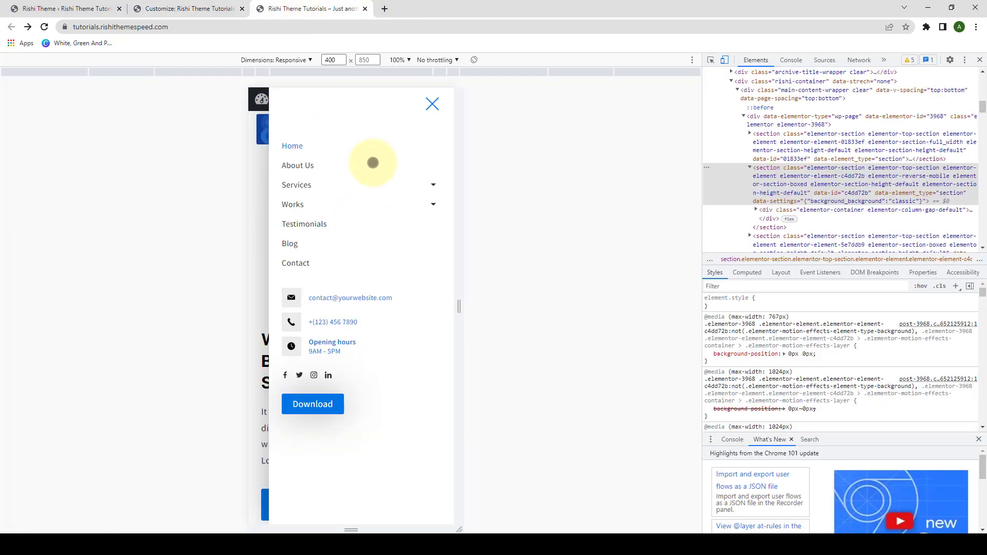
{"action": "left_click", "coordinate": [200, 8]}
{"action": "left_click", "coordinate": [51, 180]}
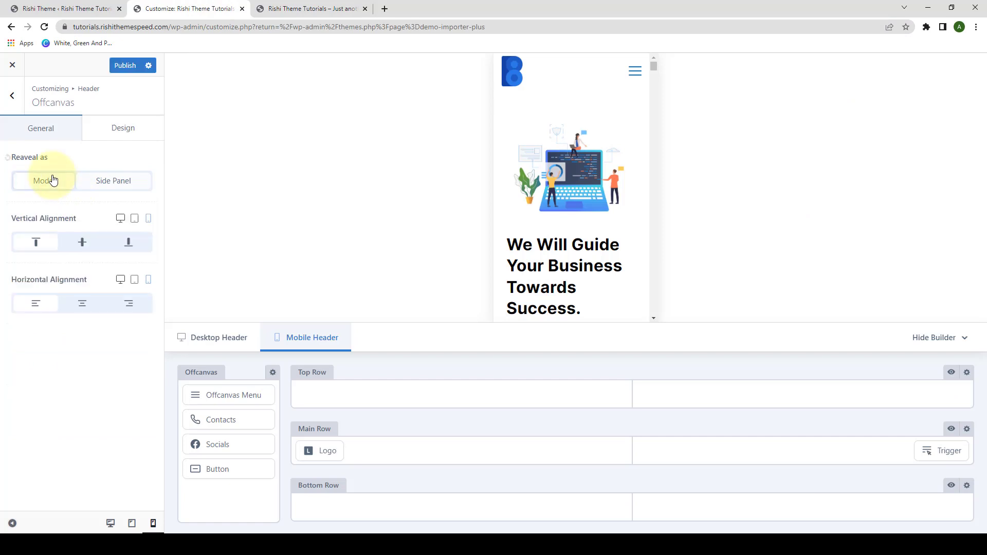
{"action": "left_click", "coordinate": [124, 66]}
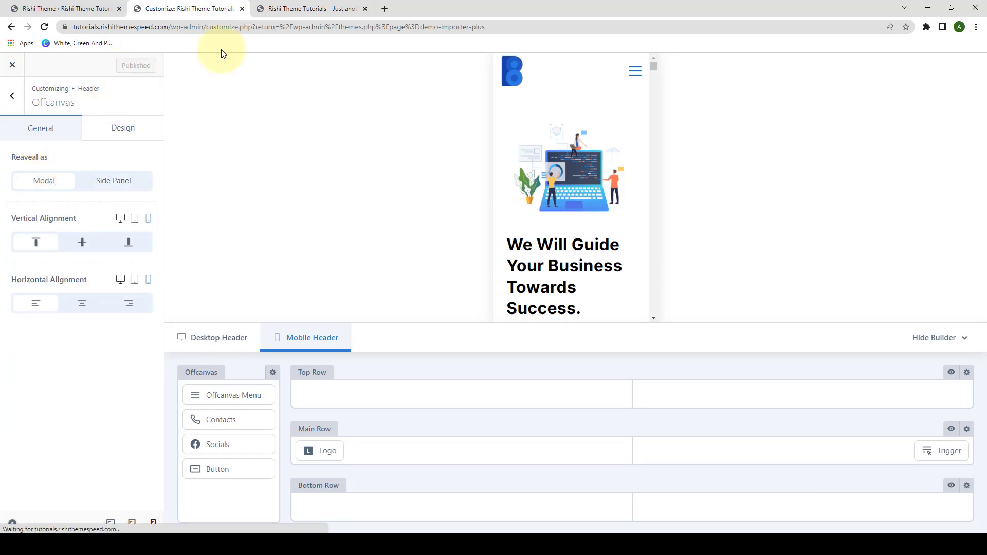
Step: Open and close the full-screen modal offcanvas menu on the live mobile site, and return to the customizer
{"action": "left_click", "coordinate": [265, 9]}
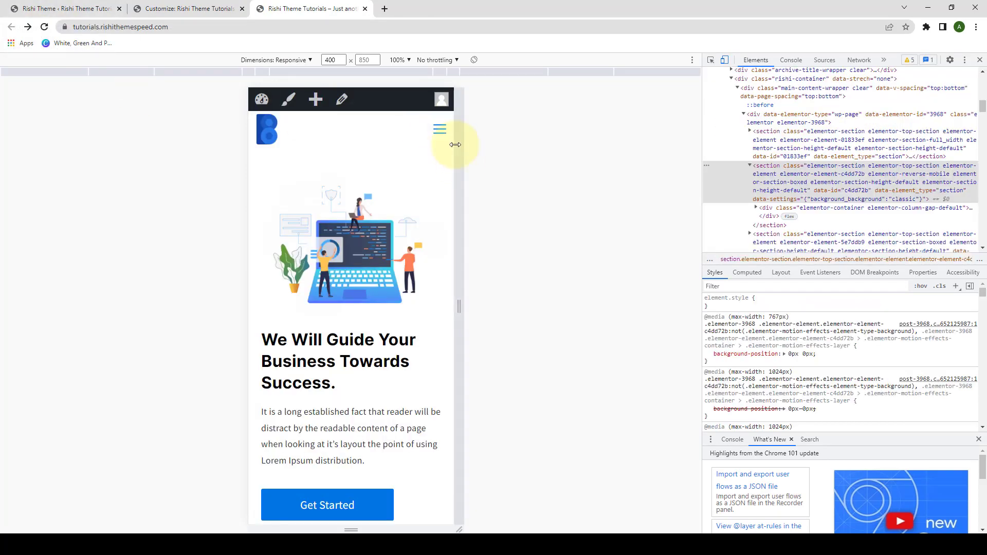
{"action": "left_click", "coordinate": [440, 129]}
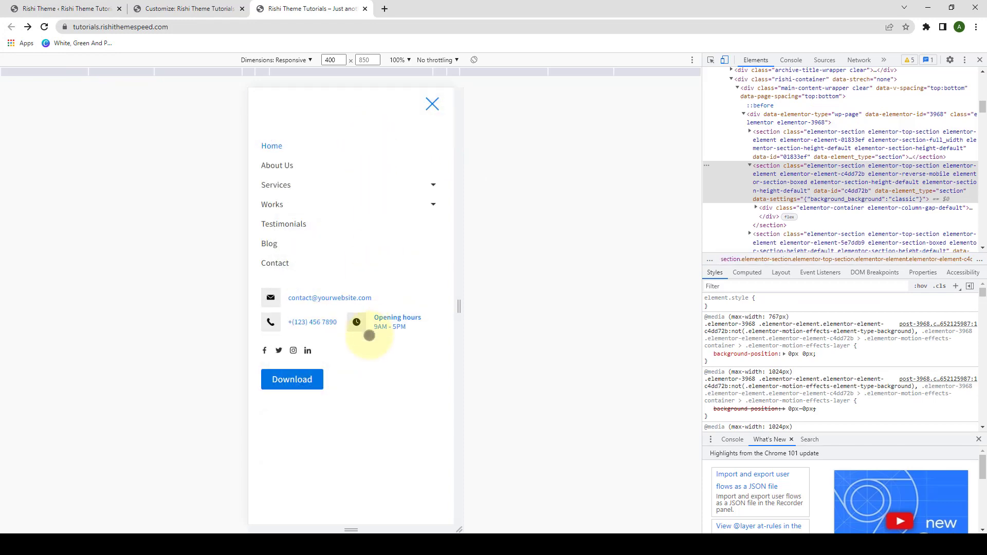
{"action": "left_click", "coordinate": [433, 104]}
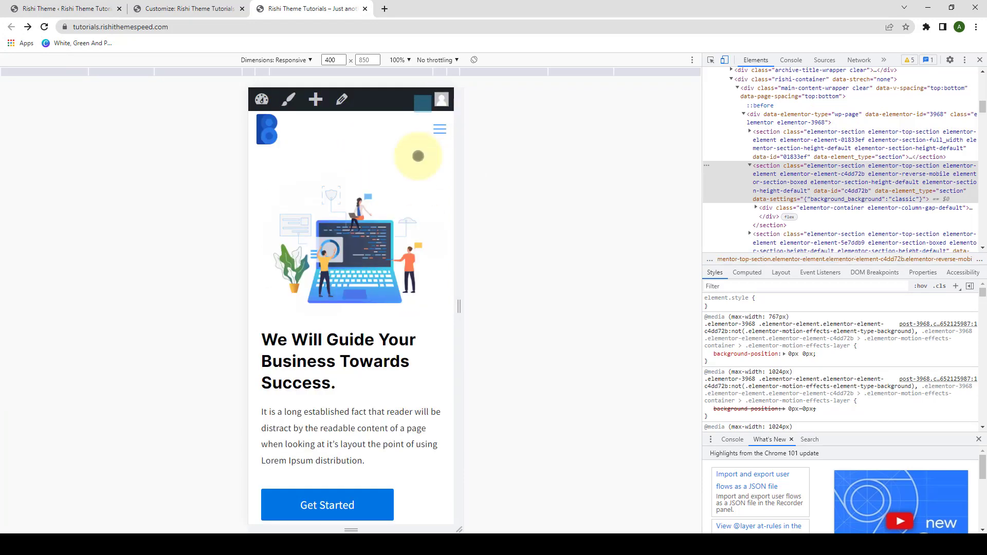
{"action": "left_click", "coordinate": [190, 9]}
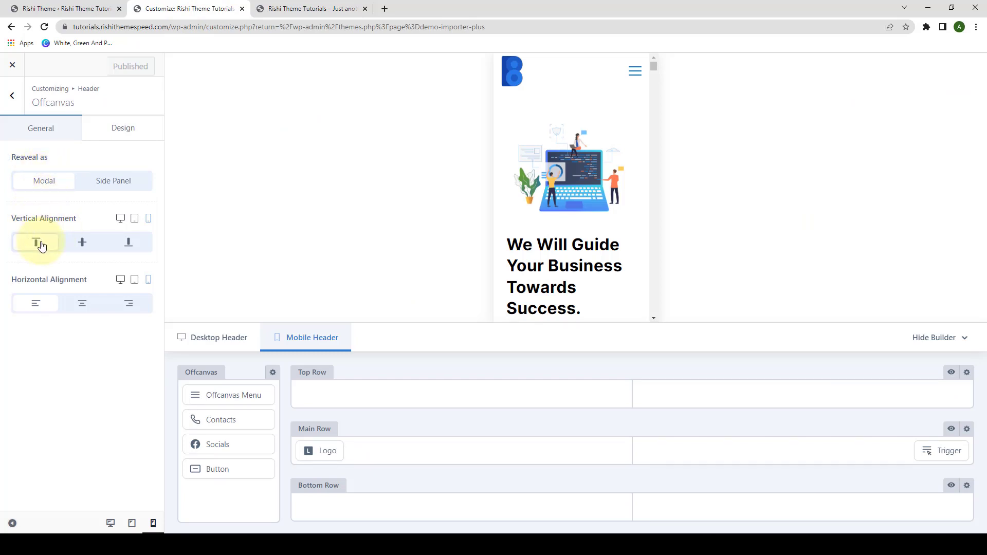
Step: Switch the offcanvas reveal back to Side Panel and try the Left Side and Right Side options for Reveal From
{"action": "left_click", "coordinate": [128, 246]}
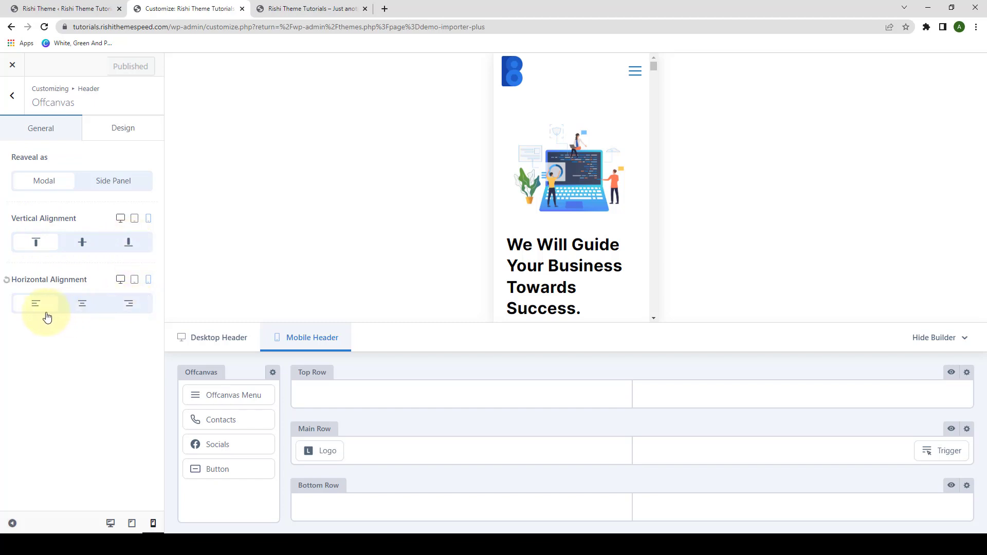
{"action": "left_click", "coordinate": [113, 183]}
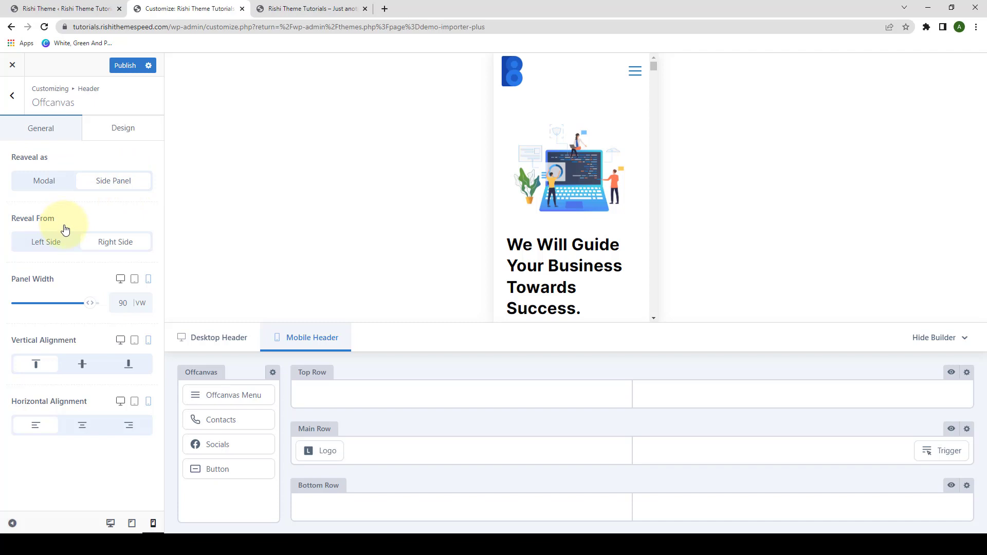
{"action": "left_click", "coordinate": [45, 245]}
{"action": "left_click", "coordinate": [103, 251]}
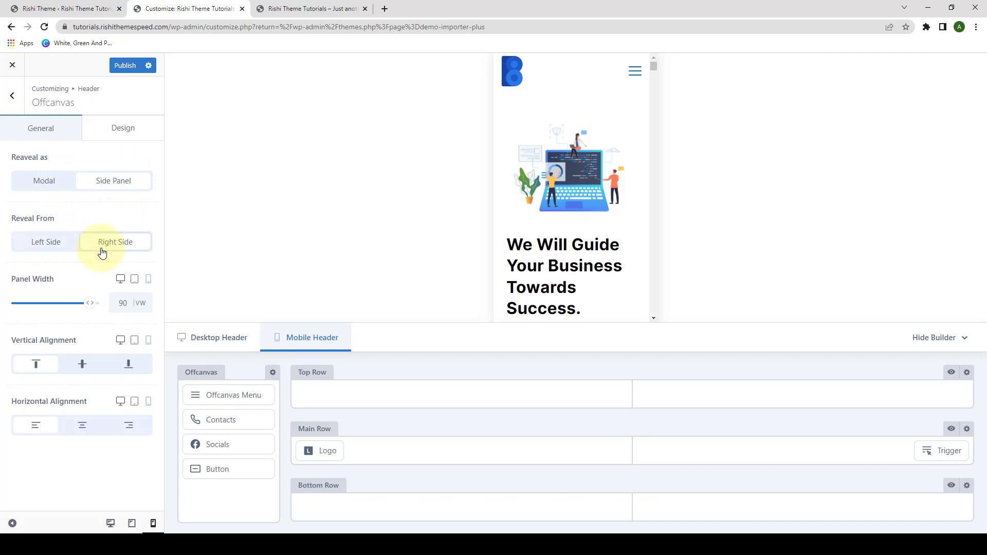
{"action": "left_click", "coordinate": [62, 246]}
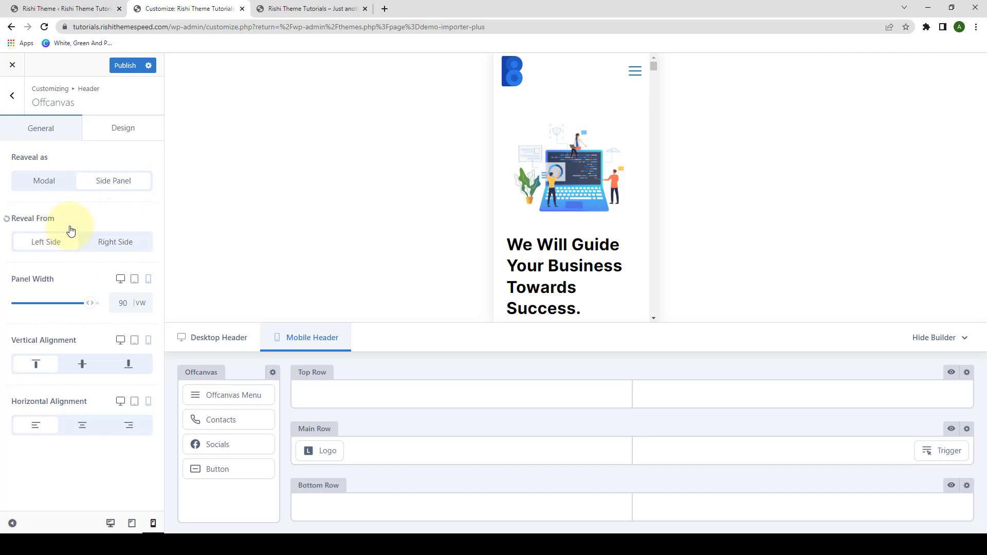
{"action": "left_click", "coordinate": [108, 249]}
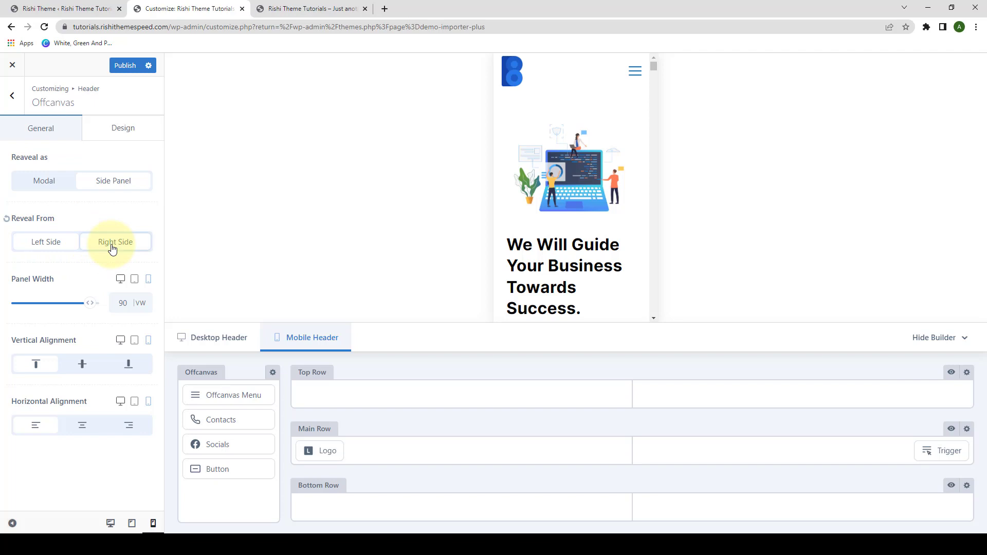
Step: Check how the offcanvas menu opens and closes on the live mobile site before publishing, and return to the customizer
{"action": "left_click", "coordinate": [295, 9]}
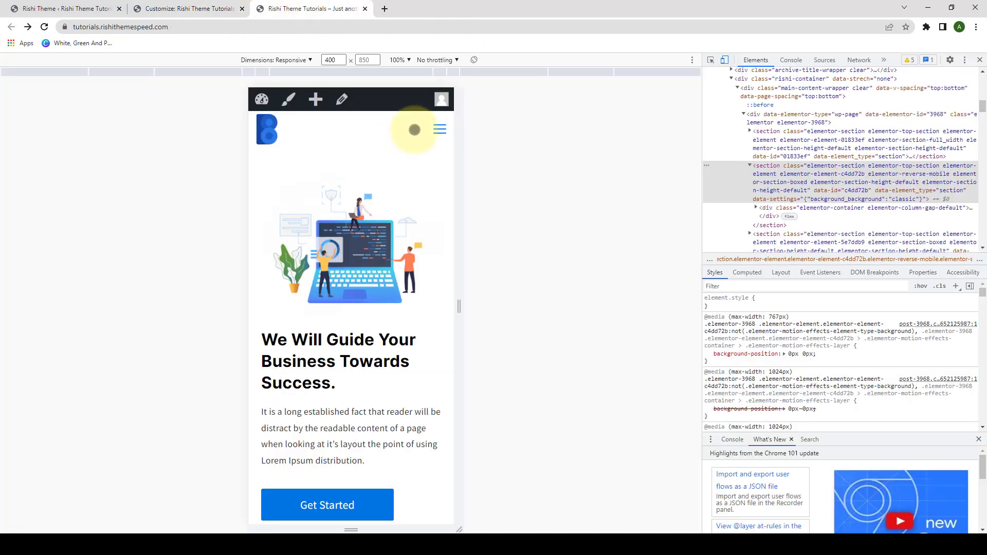
{"action": "left_click", "coordinate": [438, 129]}
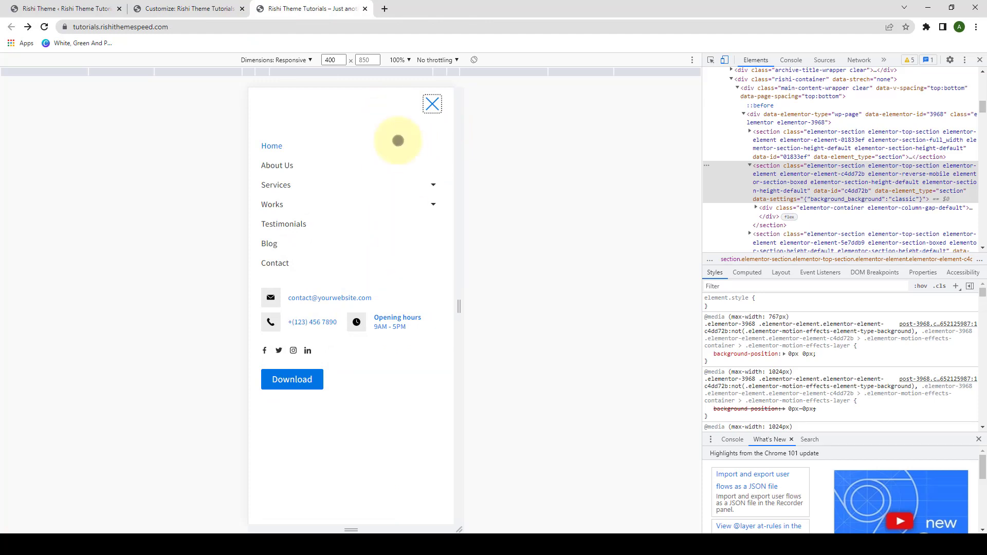
{"action": "left_click", "coordinate": [431, 104]}
{"action": "left_click", "coordinate": [190, 8]}
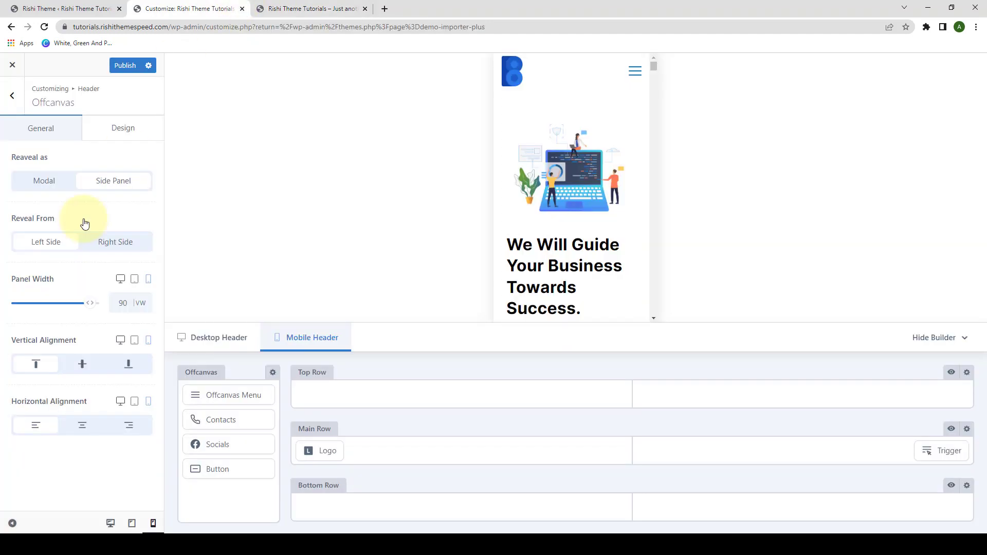
Step: Publish the side panel with Reveal From set to Left Side, and check the offcanvas menu on the reloaded live site
{"action": "left_click", "coordinate": [59, 239]}
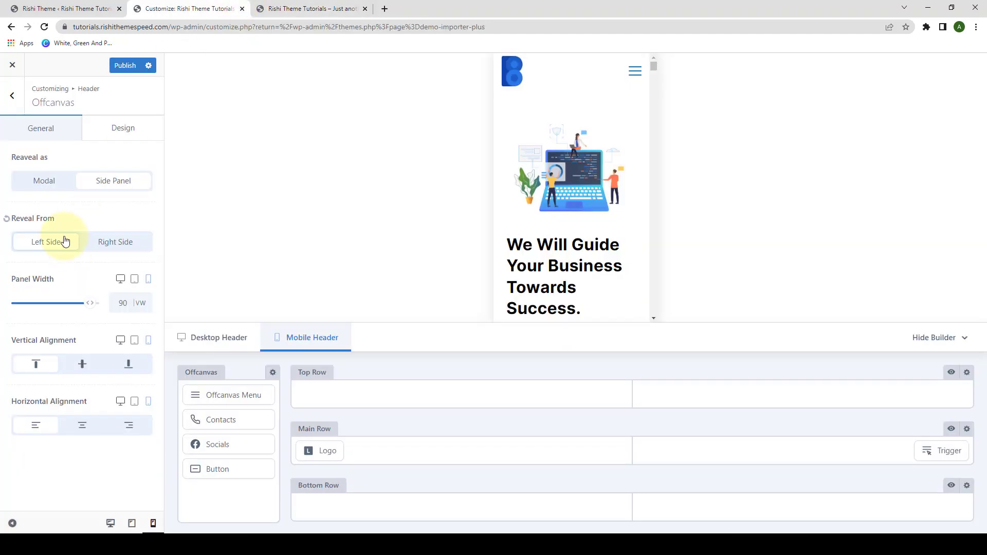
{"action": "left_click", "coordinate": [125, 65]}
{"action": "left_click", "coordinate": [257, 9]}
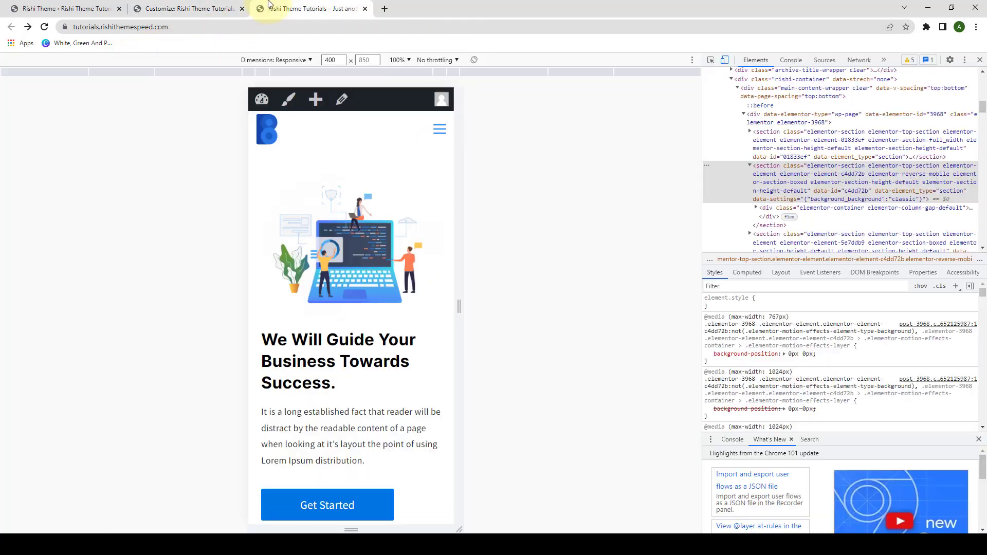
{"action": "left_click", "coordinate": [45, 29]}
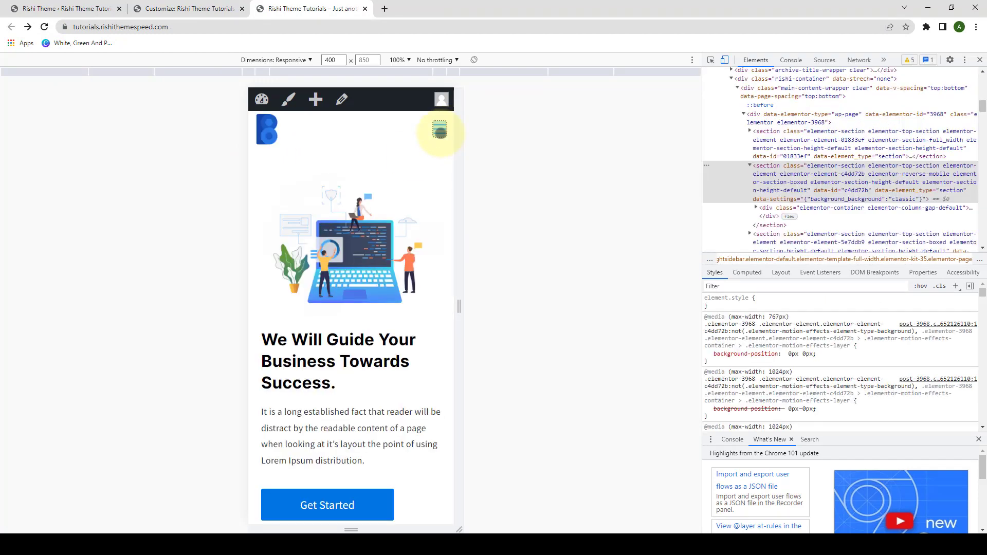
{"action": "left_click", "coordinate": [439, 129]}
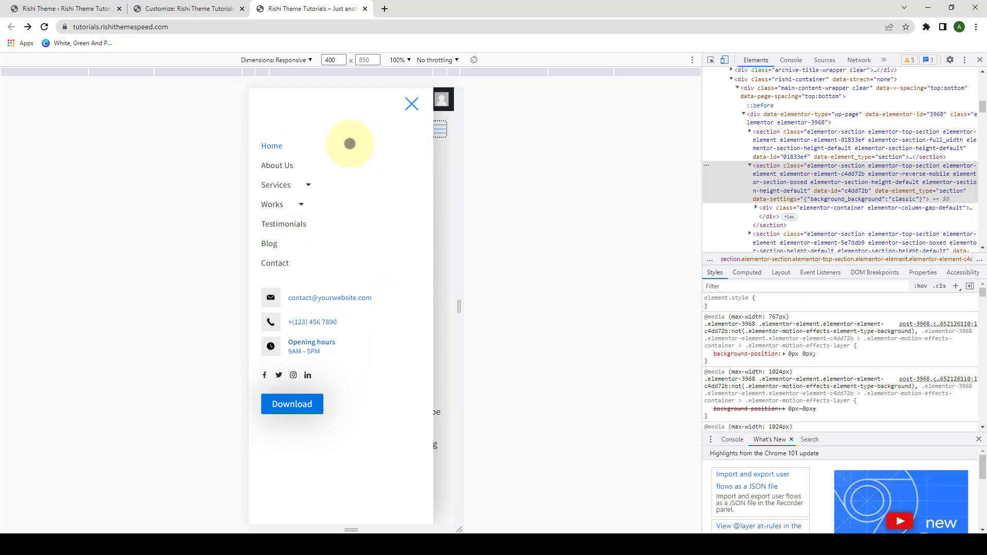
{"action": "left_click", "coordinate": [220, 7]}
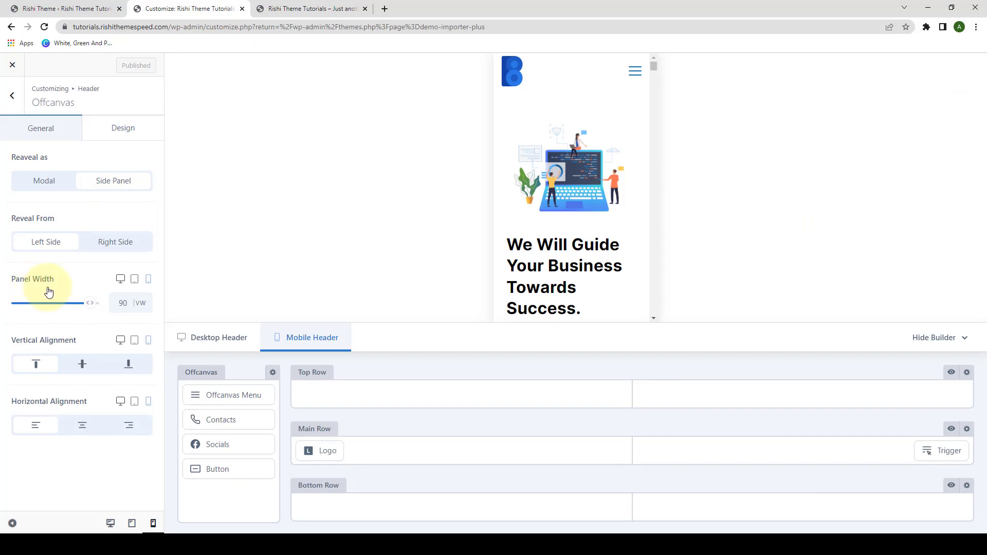
Step: Publish the offcanvas with a mobile Panel Width of 84 VW, and check the panel on the reloaded live site
{"action": "left_click_drag", "start_coordinate": [92, 310], "coordinate": [79, 309]}
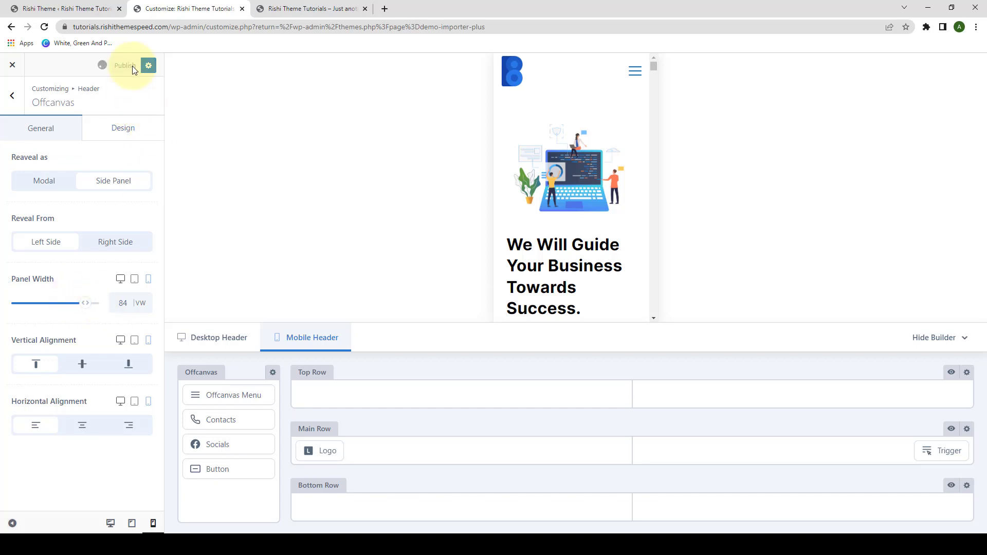
{"action": "left_click", "coordinate": [299, 8]}
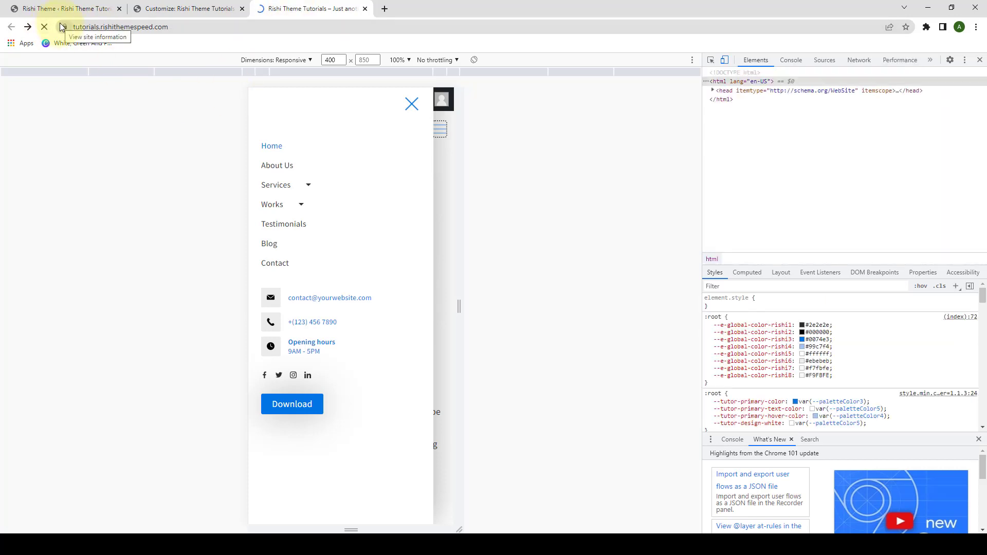
{"action": "left_click", "coordinate": [439, 129]}
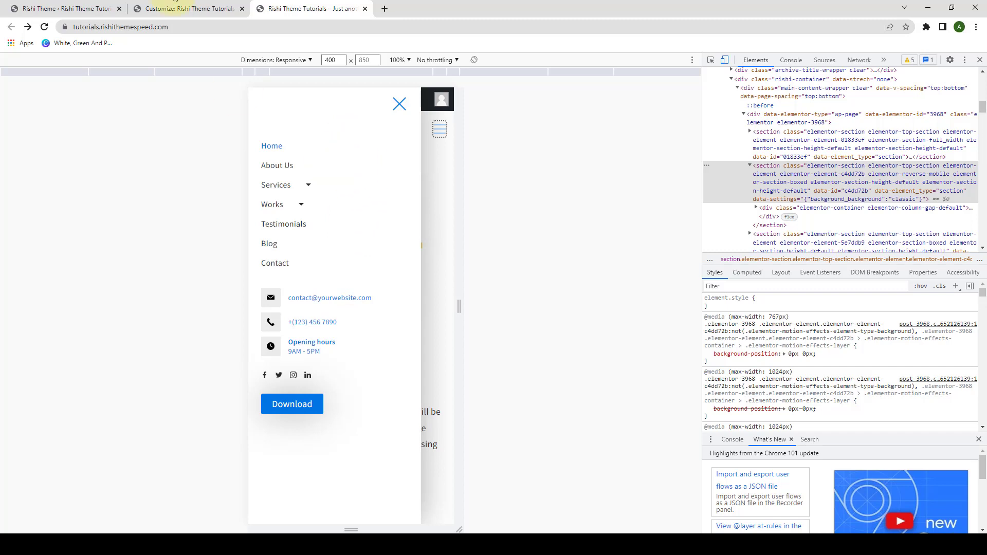
{"action": "left_click", "coordinate": [167, 6]}
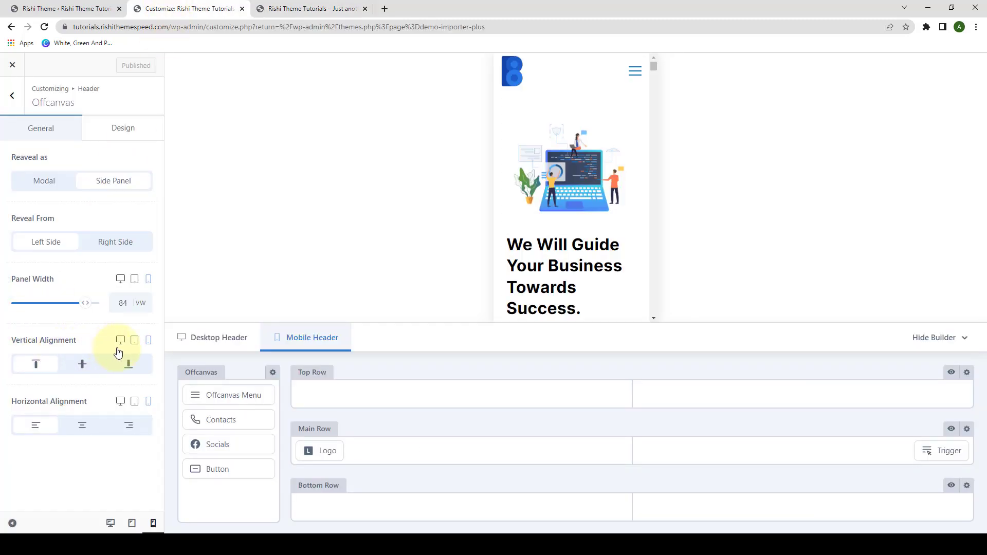
{"action": "left_click", "coordinate": [126, 363]}
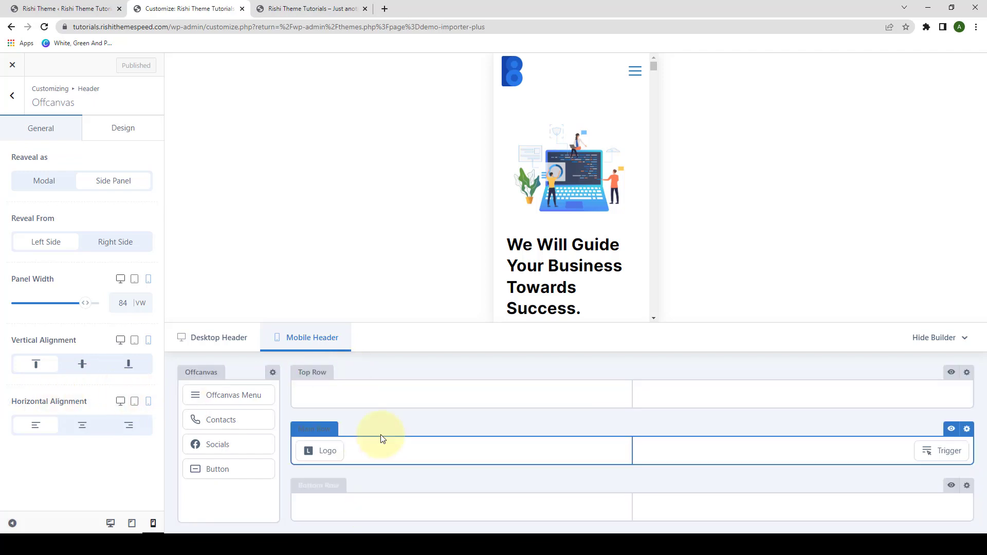
Step: Open the Trigger element's settings from the mobile header's Main Row and choose the third icon style, with staggered lines
{"action": "left_click", "coordinate": [13, 96]}
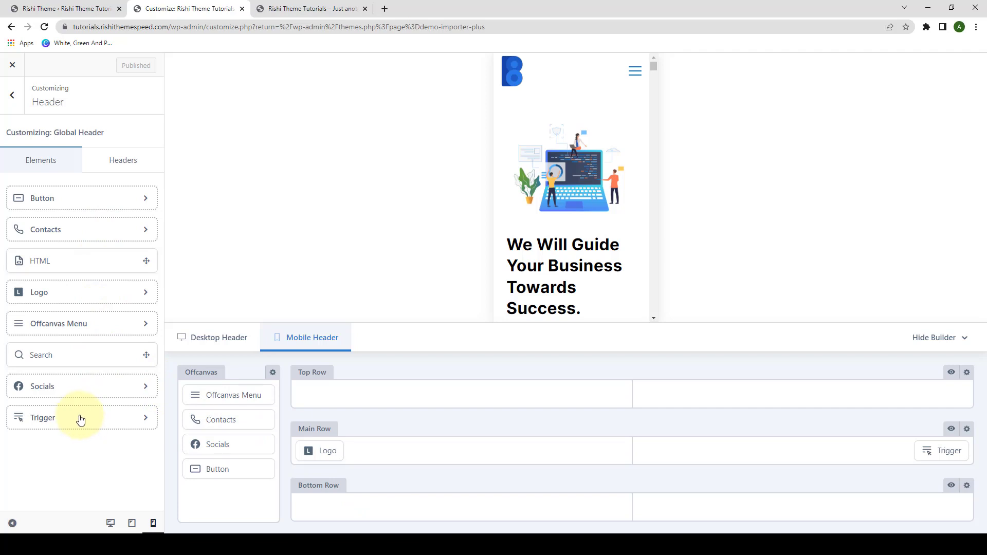
{"action": "mouse_move", "coordinate": [940, 448]}
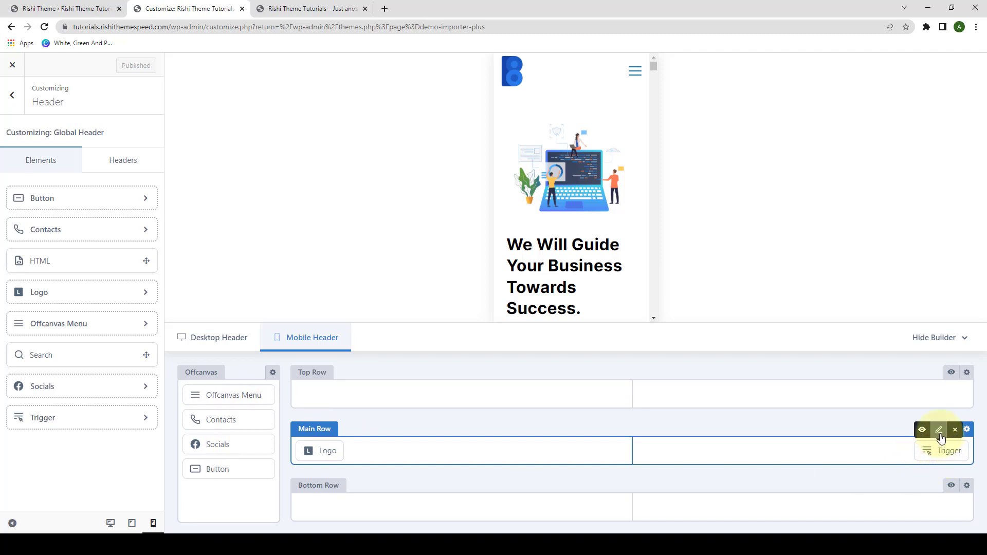
{"action": "left_click", "coordinate": [939, 432]}
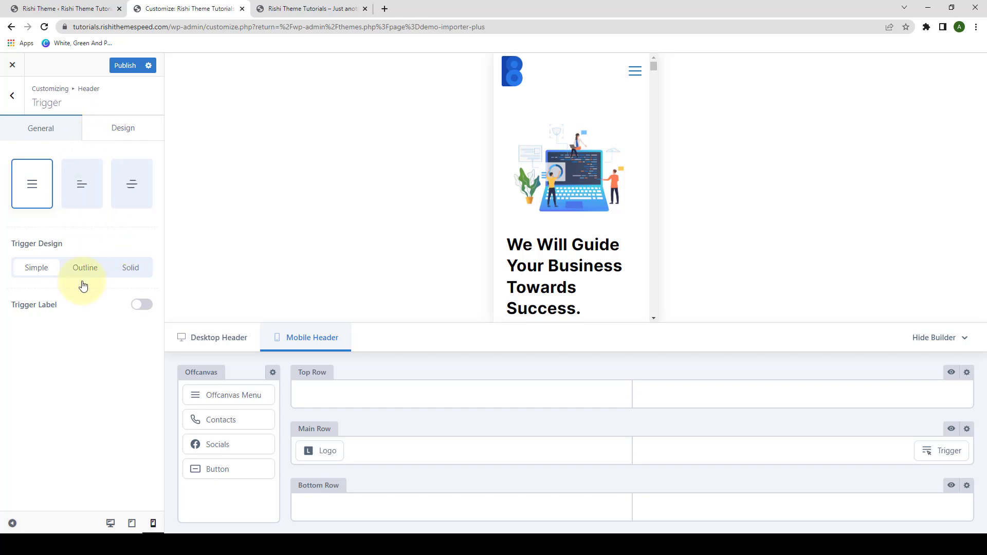
{"action": "left_click", "coordinate": [69, 194]}
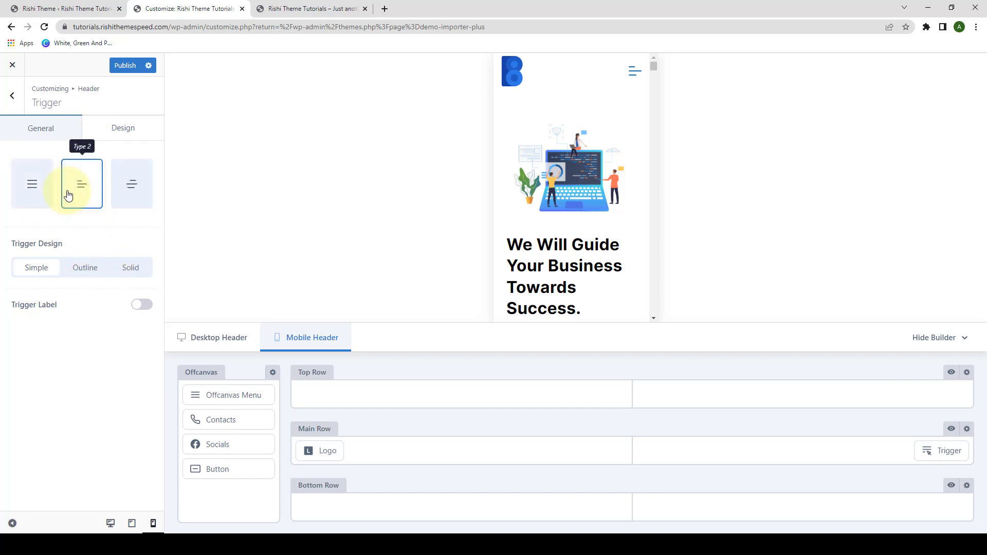
{"action": "left_click", "coordinate": [121, 198]}
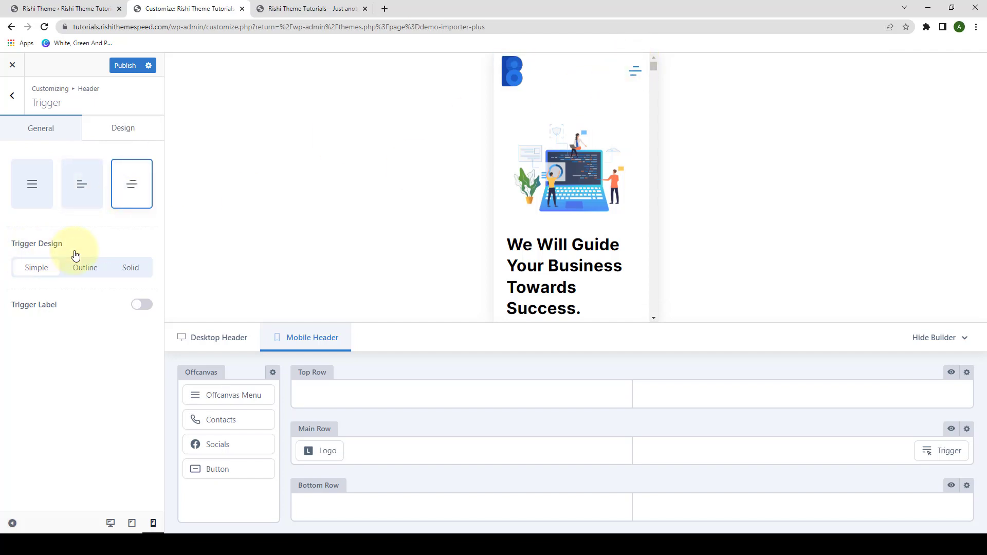
Step: Try the Outline and Solid trigger designs, ending with Simple
{"action": "left_click", "coordinate": [85, 274]}
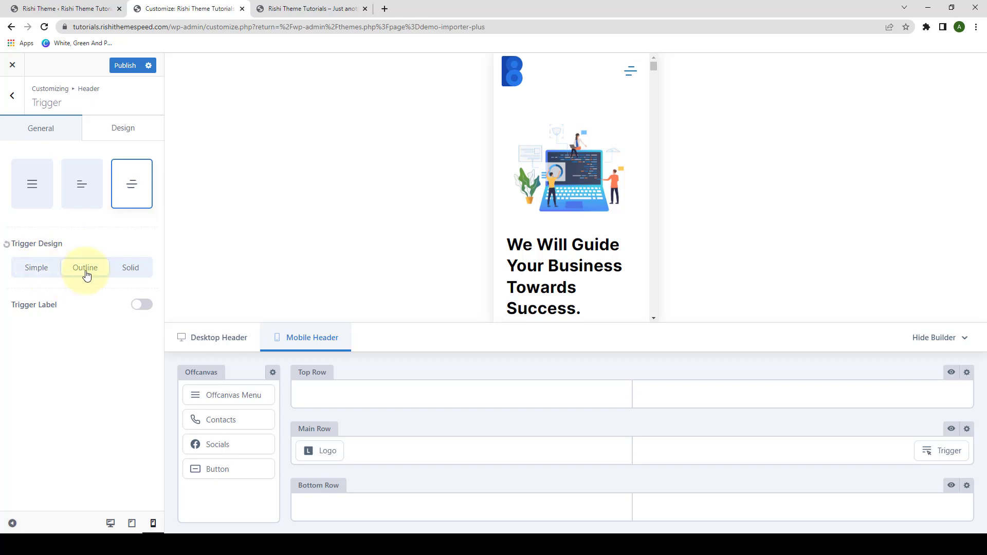
{"action": "left_click", "coordinate": [131, 272]}
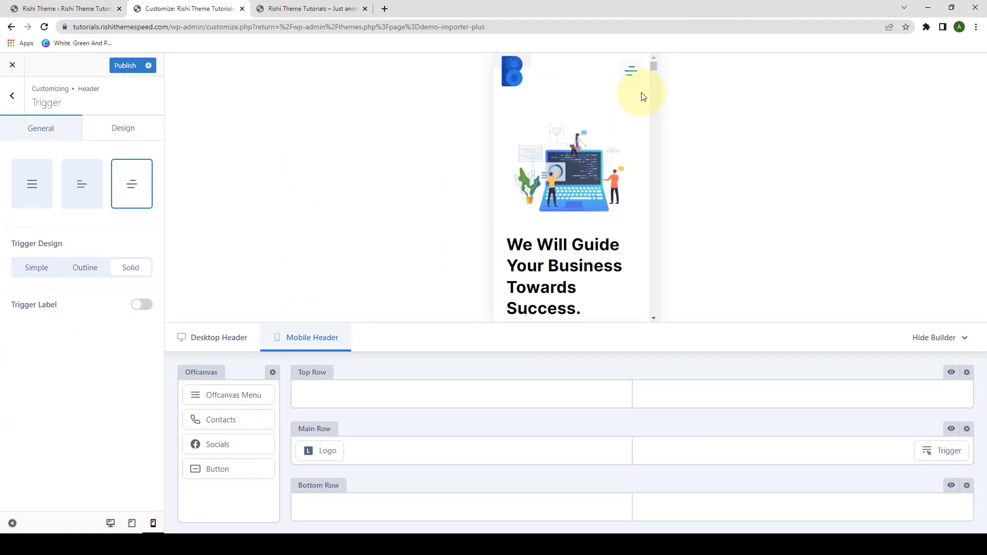
{"action": "left_click", "coordinate": [33, 269]}
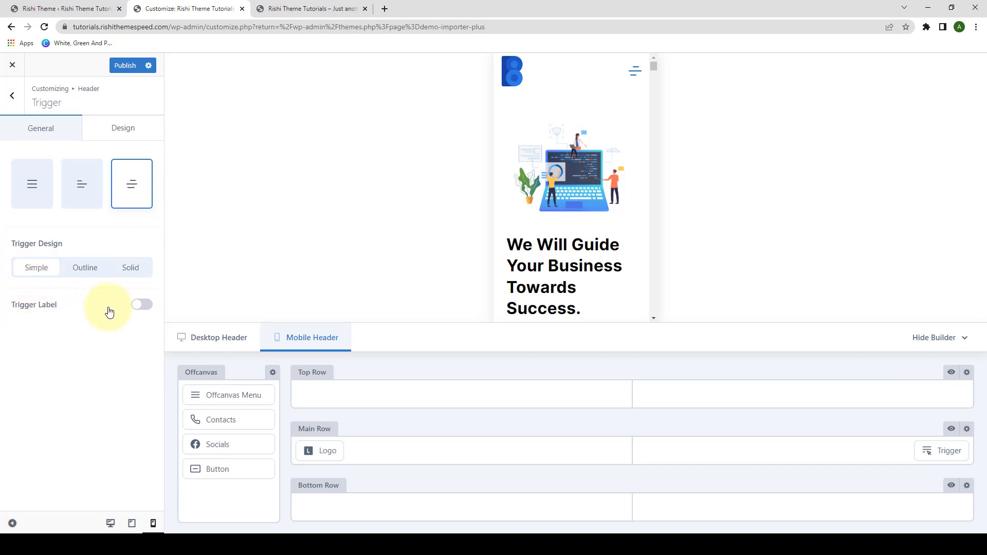
Step: Try the Trigger Label with the text Menu in Left and Right alignment, ending with the label turned off
{"action": "left_click", "coordinate": [142, 305]}
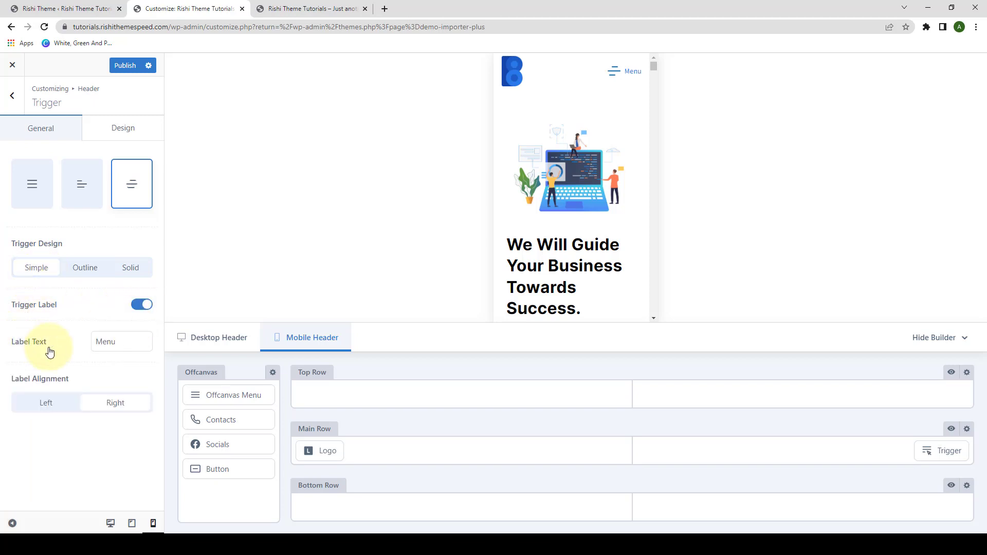
{"action": "left_click_drag", "start_coordinate": [119, 341], "coordinate": [88, 343]}
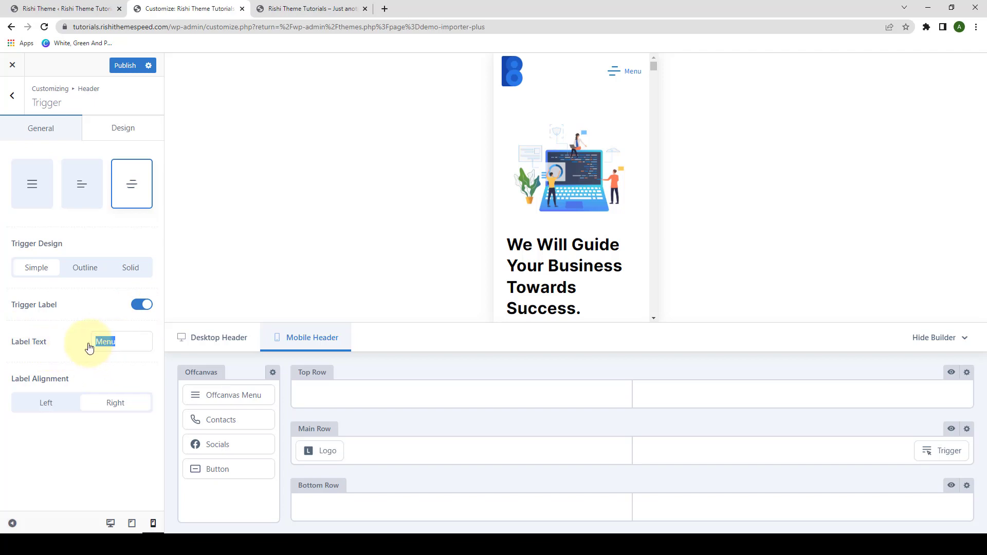
{"action": "left_click", "coordinate": [126, 340]}
{"action": "left_click", "coordinate": [61, 406]}
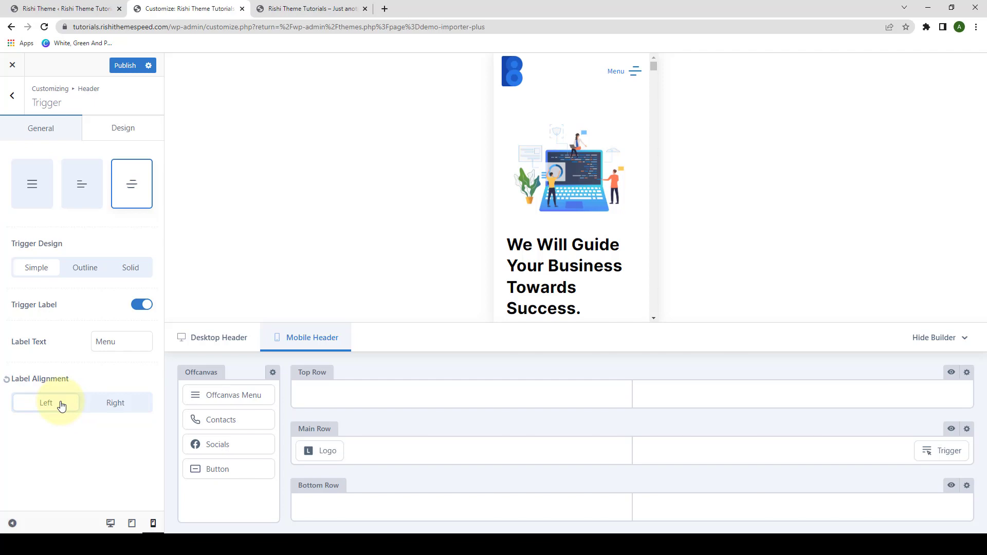
{"action": "left_click", "coordinate": [93, 408]}
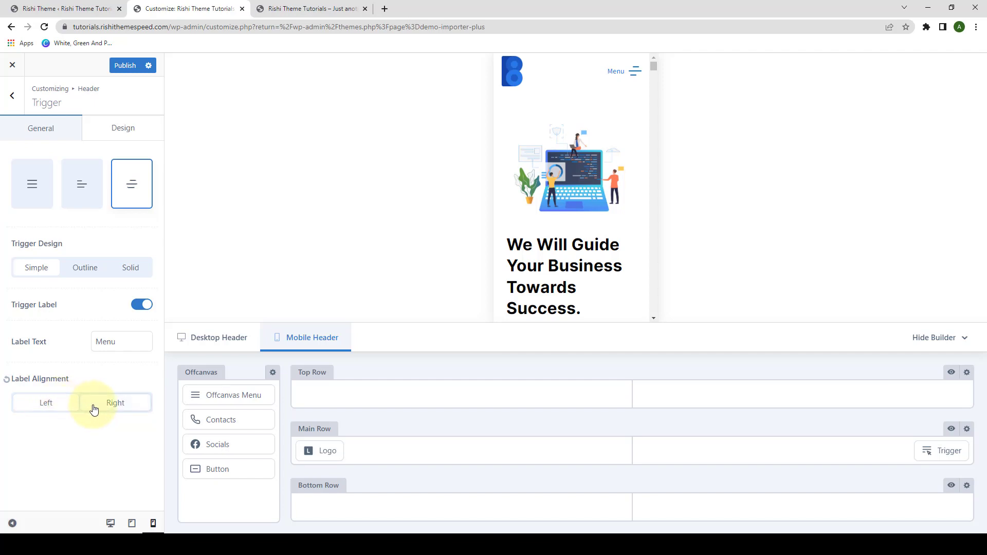
{"action": "left_click", "coordinate": [138, 304]}
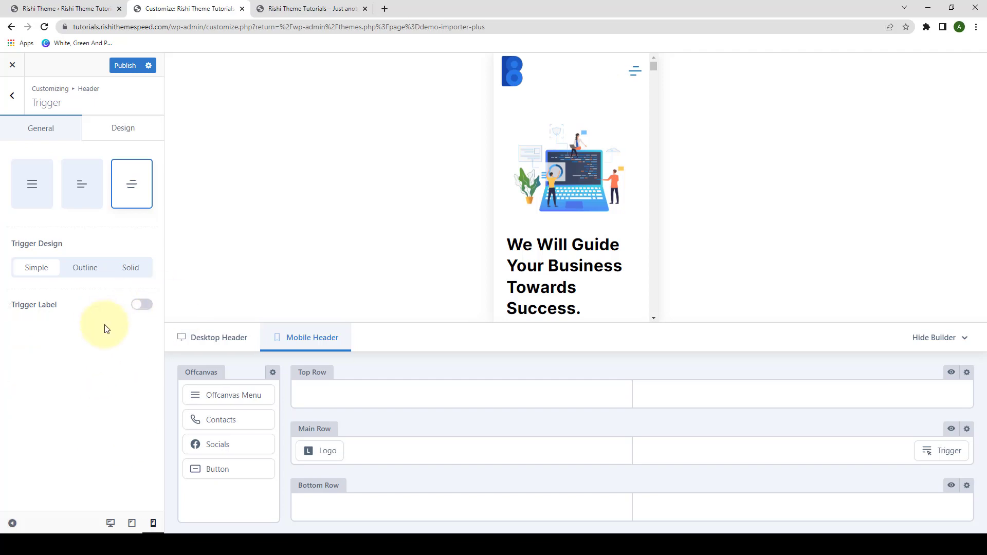
Step: Try red #e30016 as the trigger's initial color for the Default State in the design settings
{"action": "left_click", "coordinate": [129, 127]}
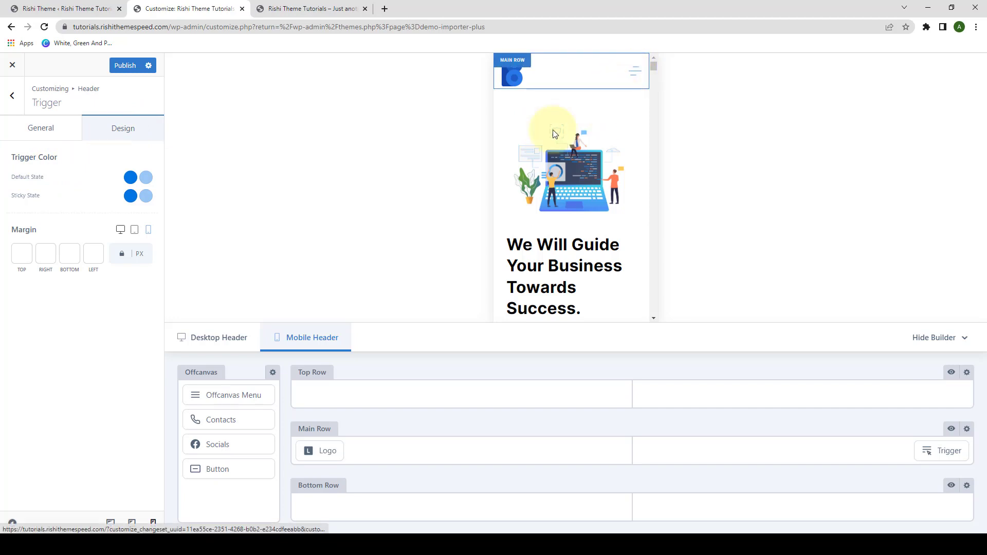
{"action": "left_click", "coordinate": [136, 180]}
{"action": "left_click", "coordinate": [56, 207]}
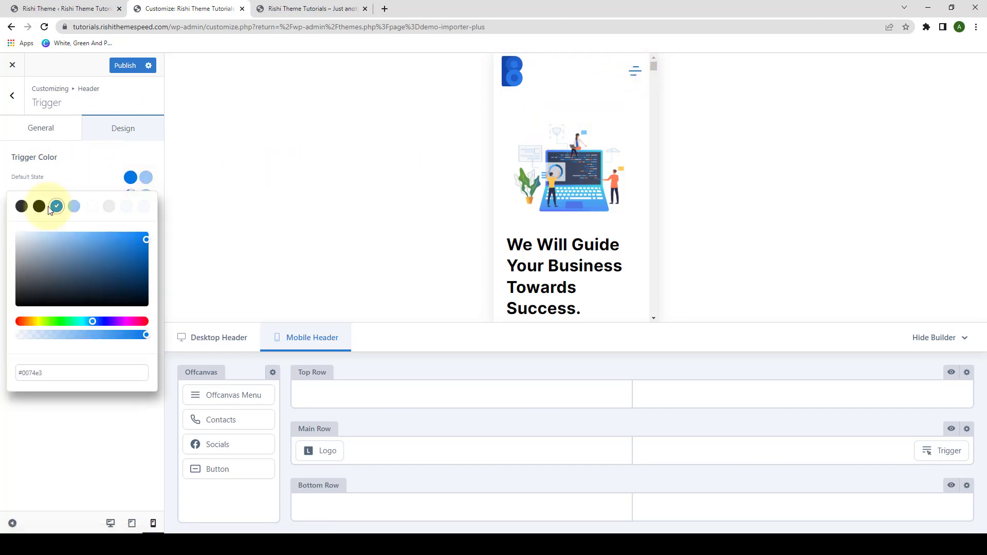
{"action": "left_click", "coordinate": [145, 322]}
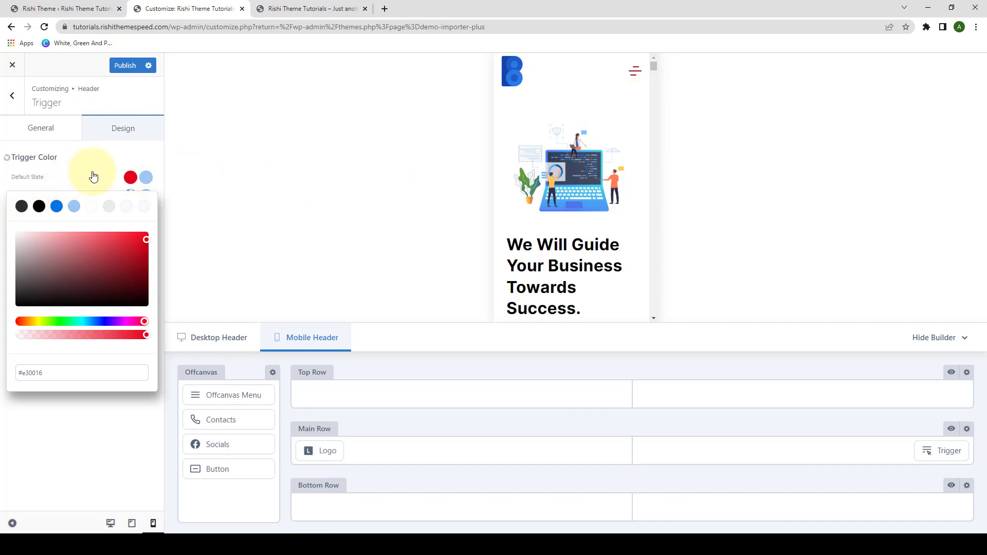
{"action": "left_click", "coordinate": [93, 176]}
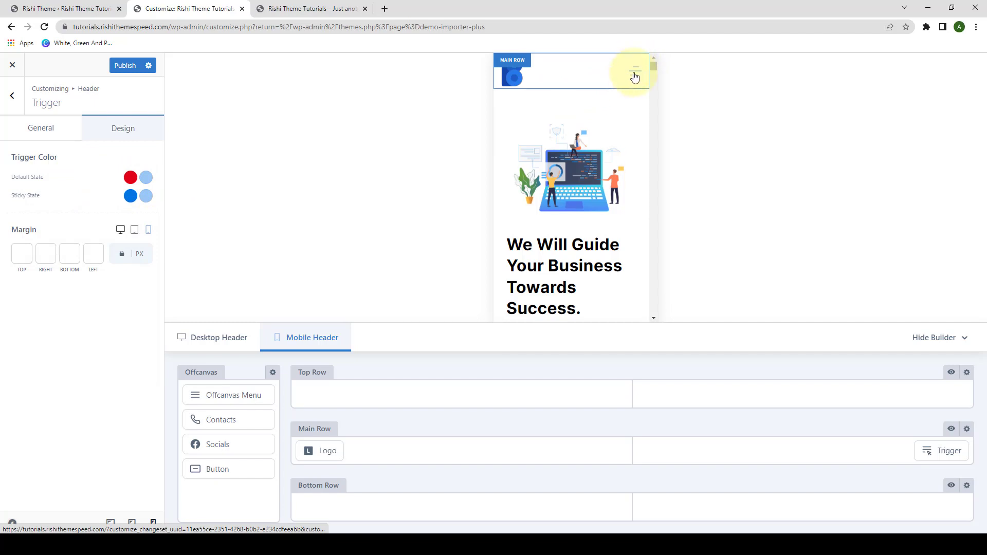
Step: Try pale yellow #f2f59a as the trigger's Default State hover color, and reset the Trigger Color to its defaults
{"action": "left_click", "coordinate": [148, 178]}
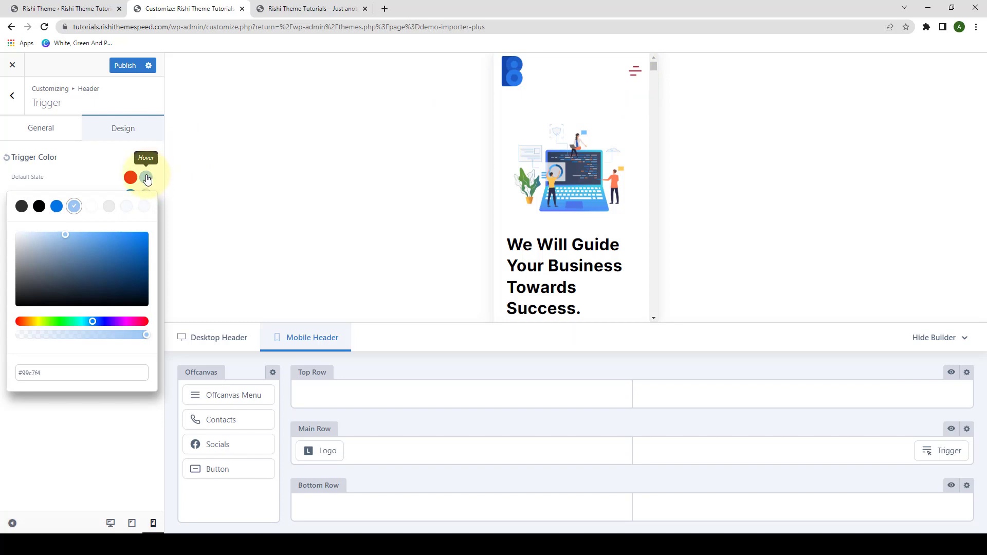
{"action": "left_click", "coordinate": [93, 321]}
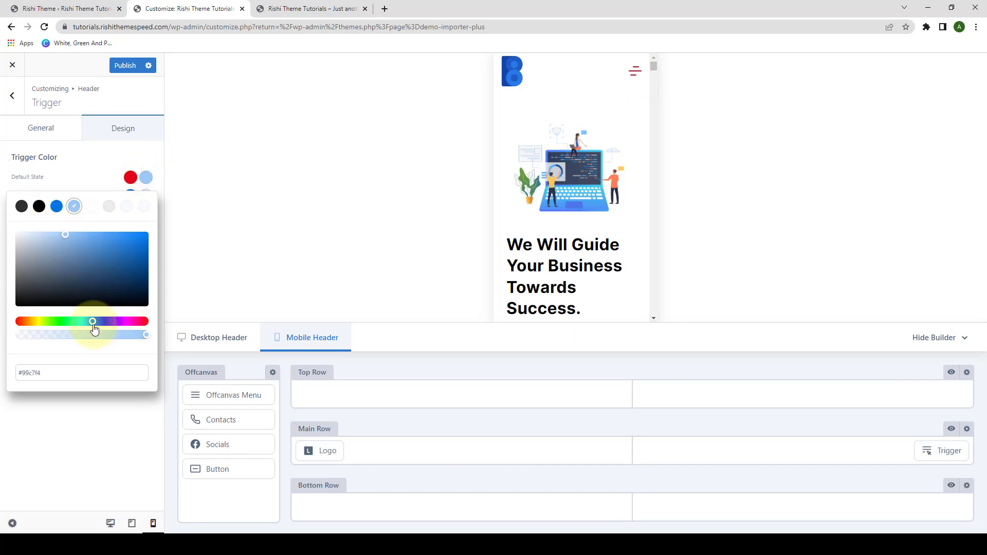
{"action": "left_click", "coordinate": [44, 322]}
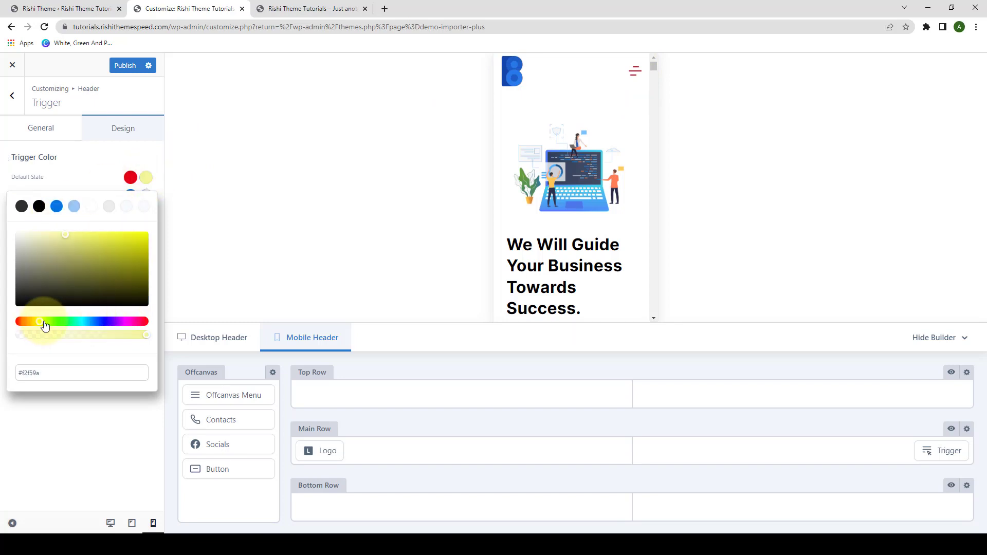
{"action": "left_click", "coordinate": [98, 164]}
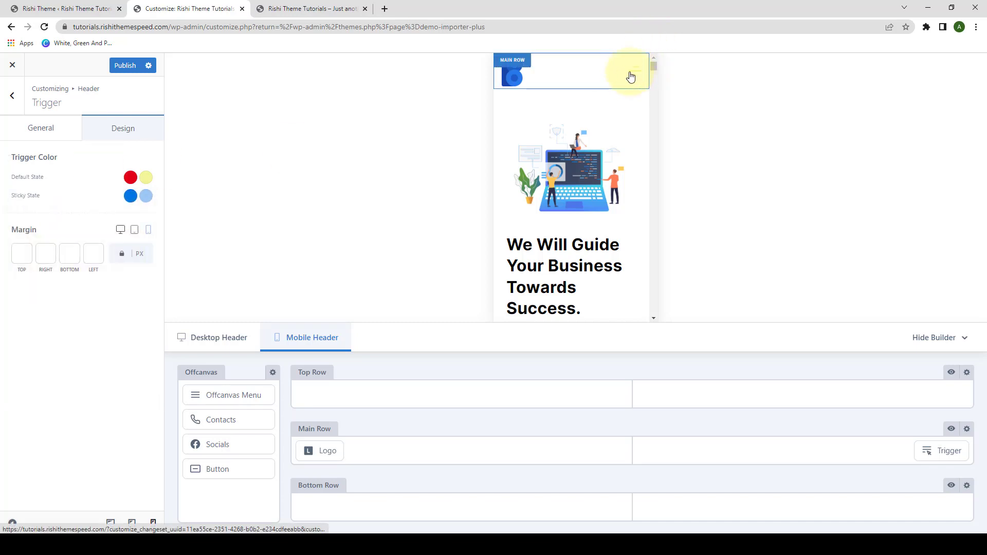
{"action": "left_click", "coordinate": [7, 158]}
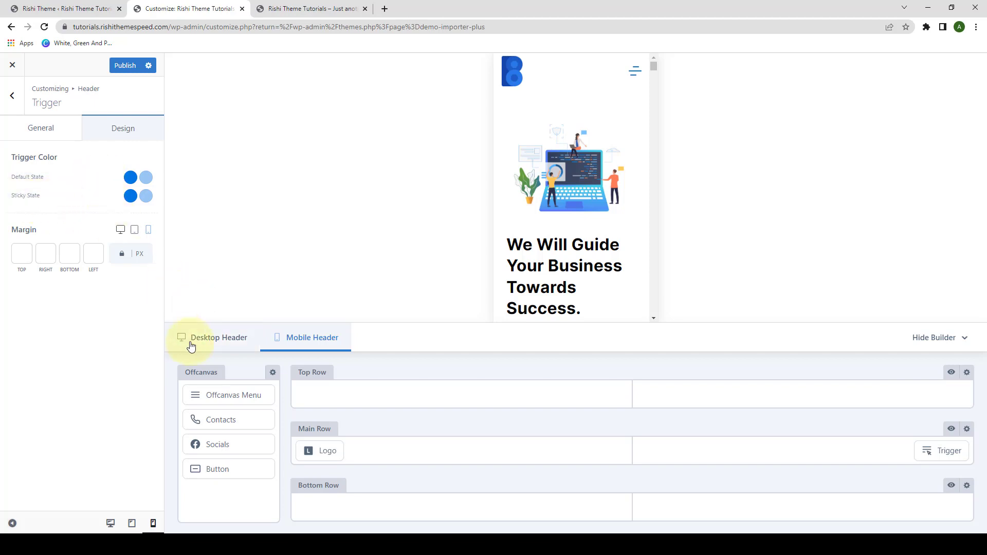
Step: Set the trigger icon to the Type 1 style with three equal lines in the general settings
{"action": "left_click", "coordinate": [47, 125]}
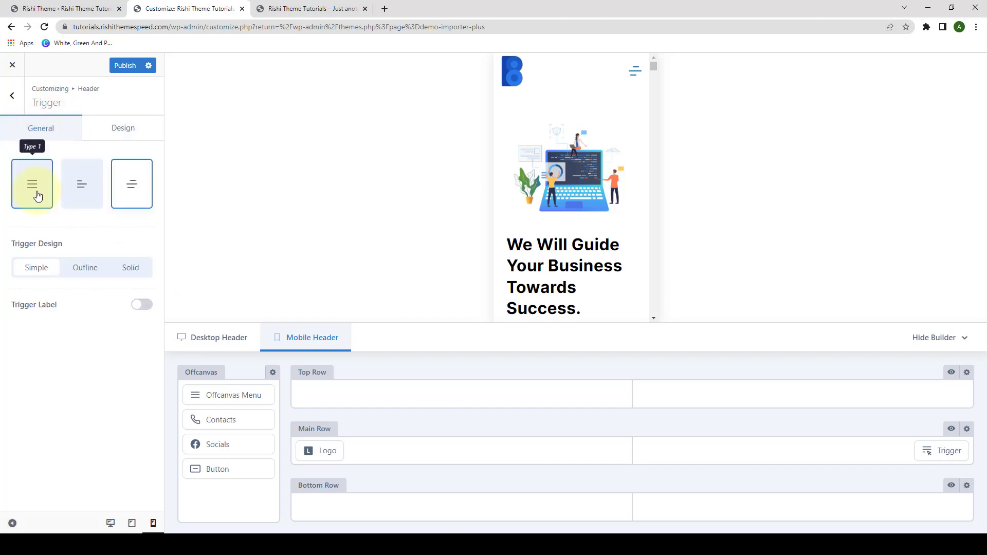
{"action": "left_click", "coordinate": [28, 177]}
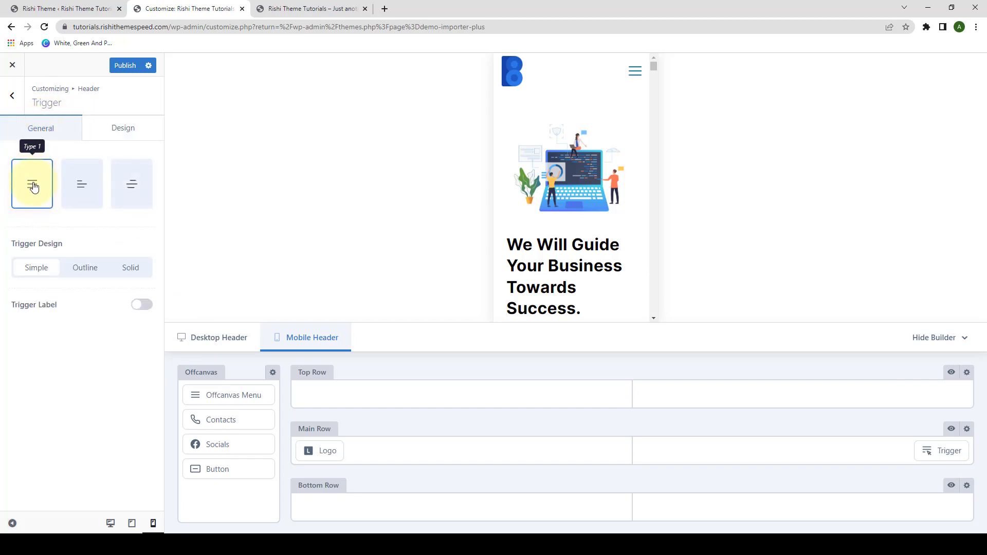
Step: Switch to the Desktop Header, hide the builder to preview the full page, and show the builder again
{"action": "left_click", "coordinate": [226, 340]}
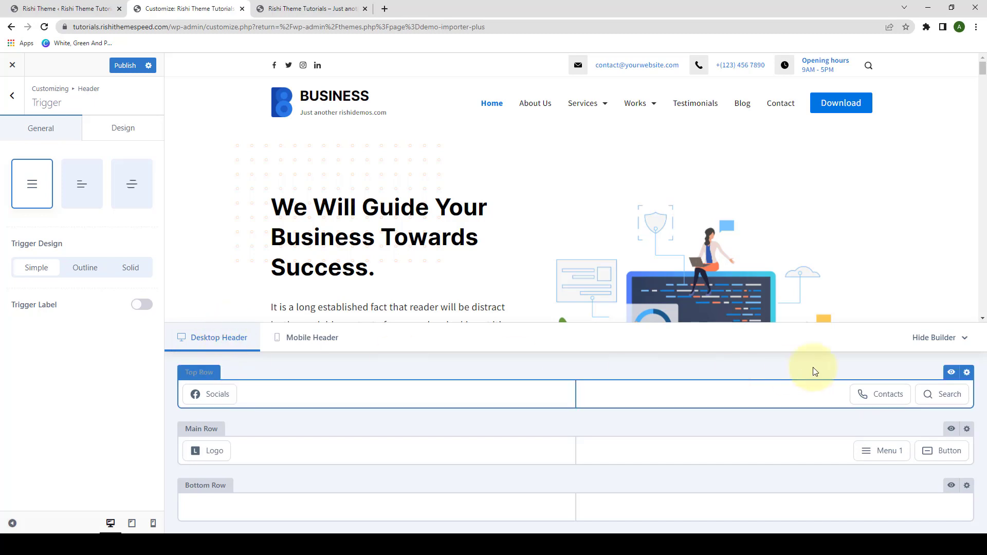
{"action": "left_click", "coordinate": [962, 347]}
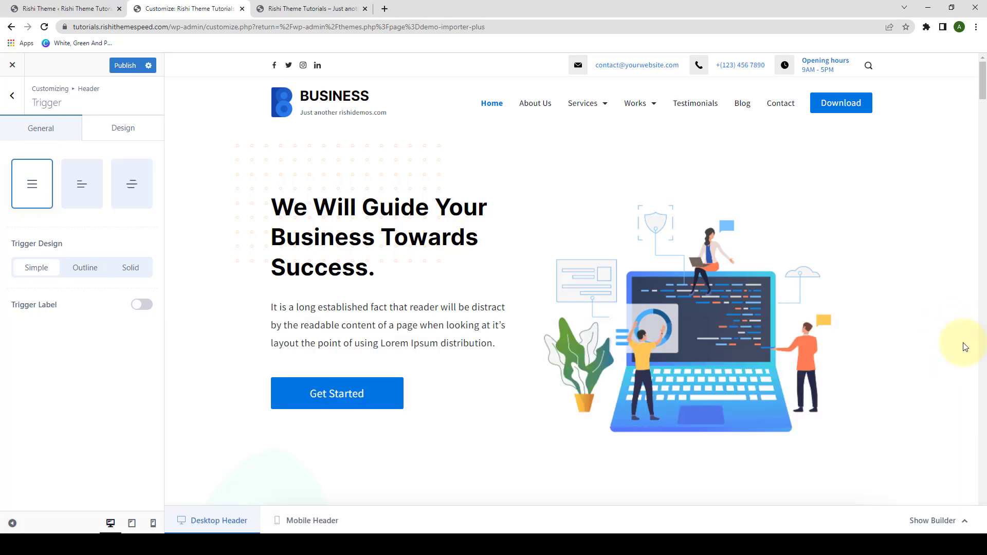
{"action": "left_click", "coordinate": [966, 527]}
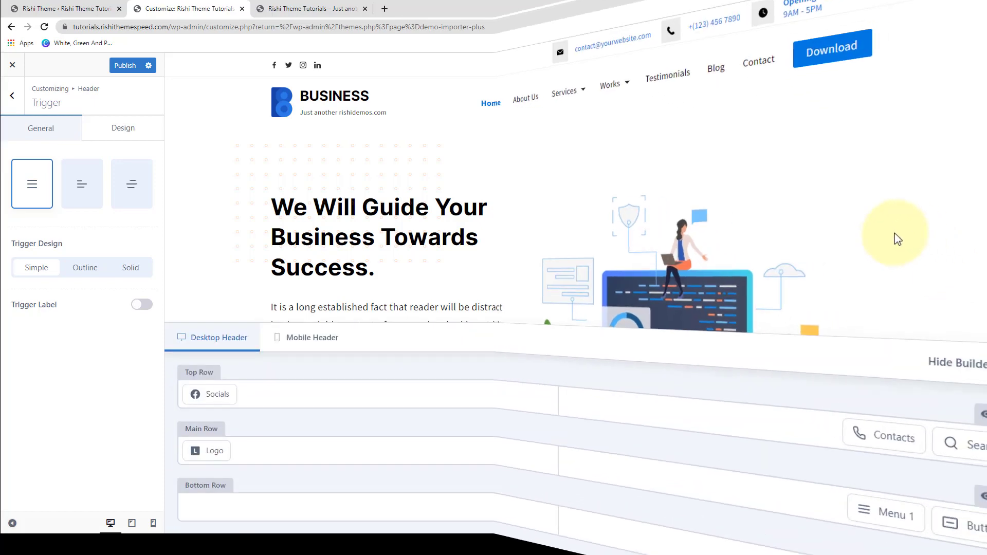